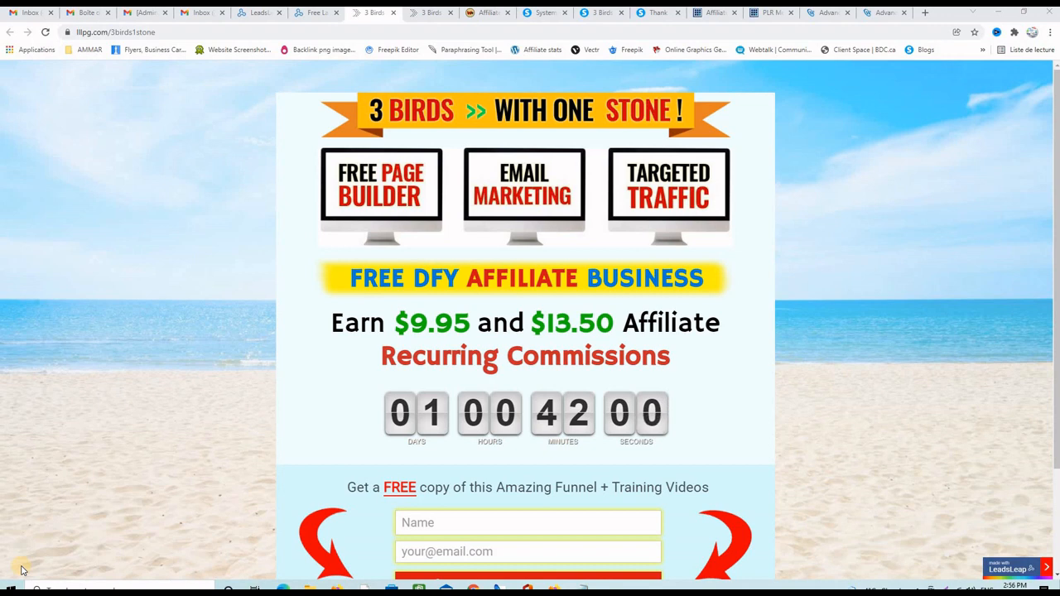
- Switch to the 3birdsthankyou tab and scroll through its three funnel steps and sharecode sections
left_click(429, 13)
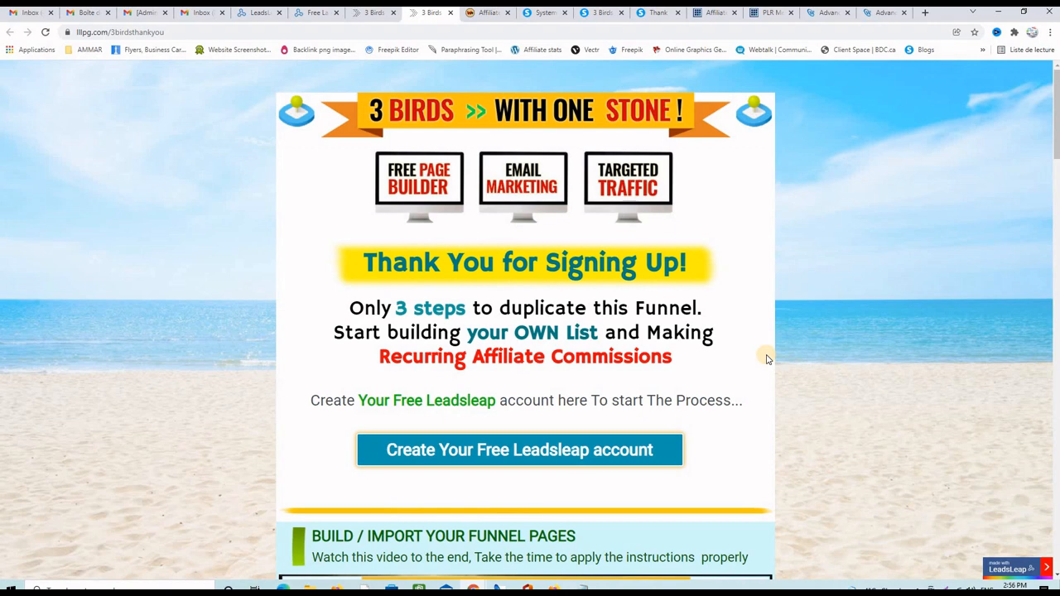
scroll(766, 359, "down", 2)
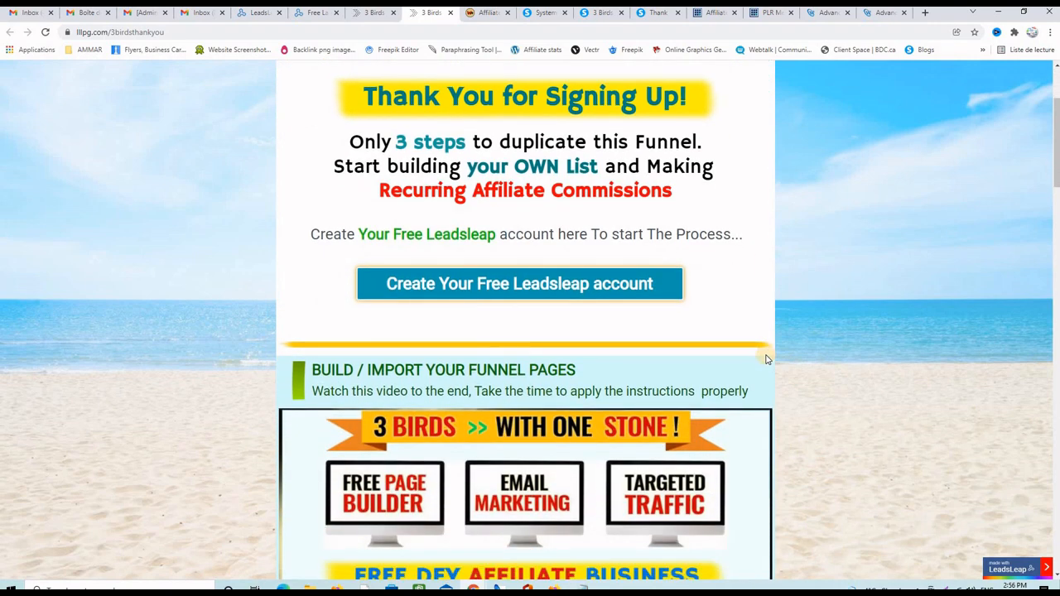
scroll(766, 361, "down", 5)
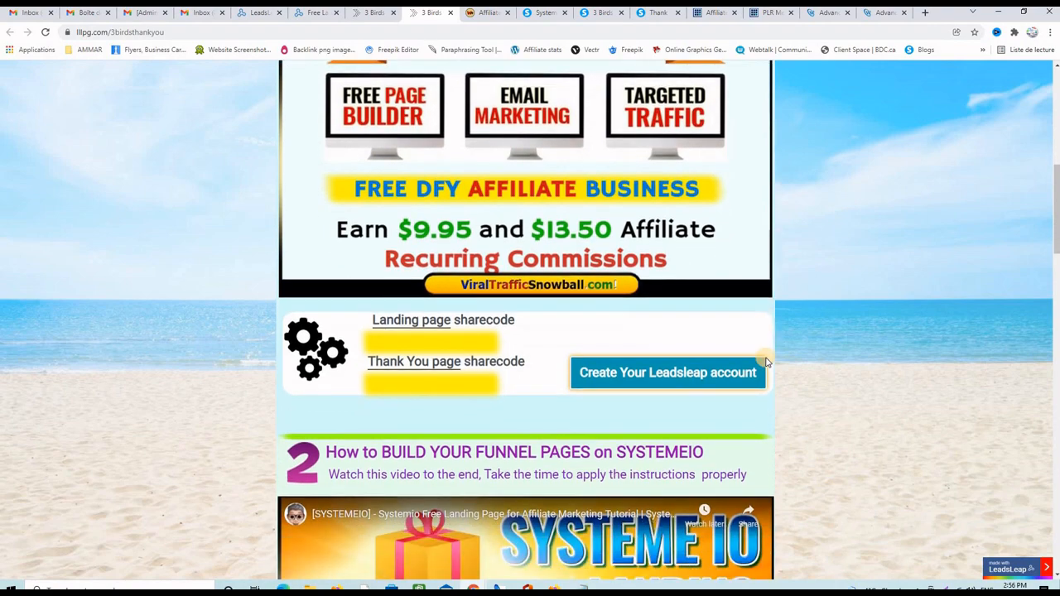
scroll(767, 360, "down", 3)
scroll(795, 319, "up", 3)
scroll(694, 304, "down", 2)
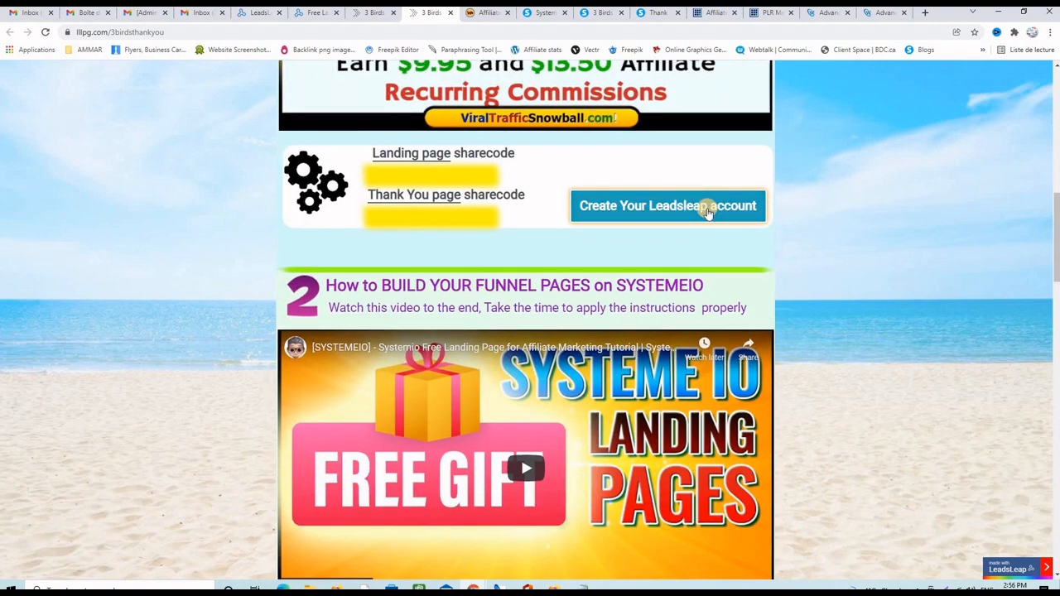
scroll(825, 351, "down", 4)
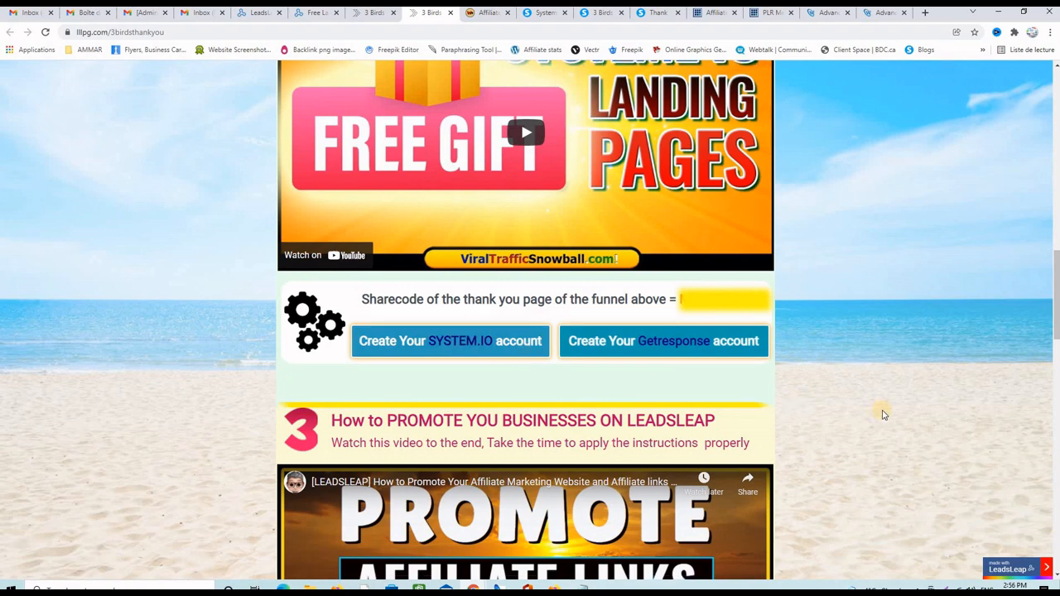
scroll(880, 412, "down", 1)
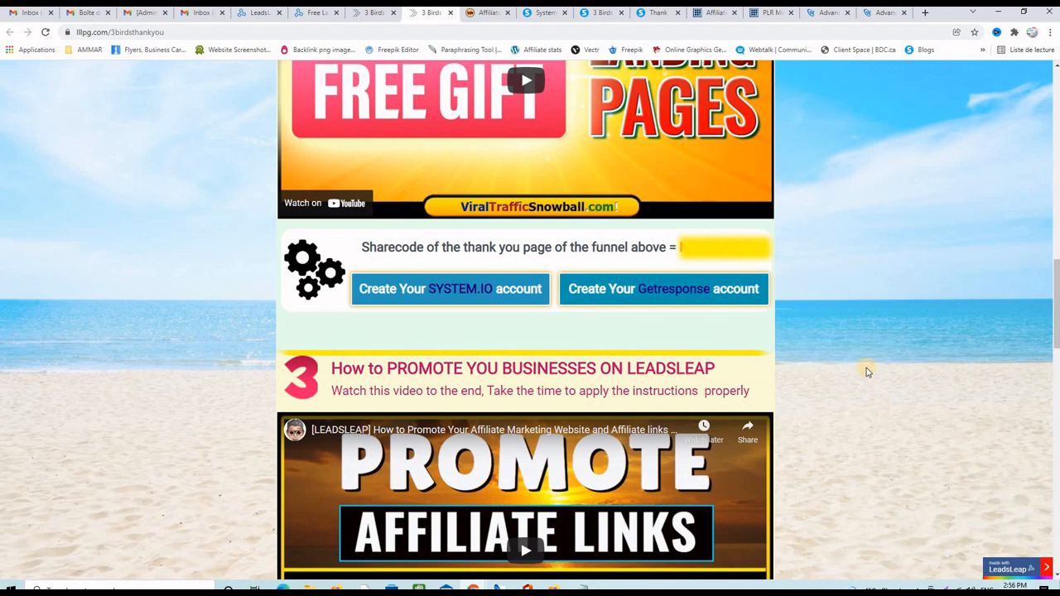
- Review the 3 Birds landing page down to its opt-in form
left_click(373, 15)
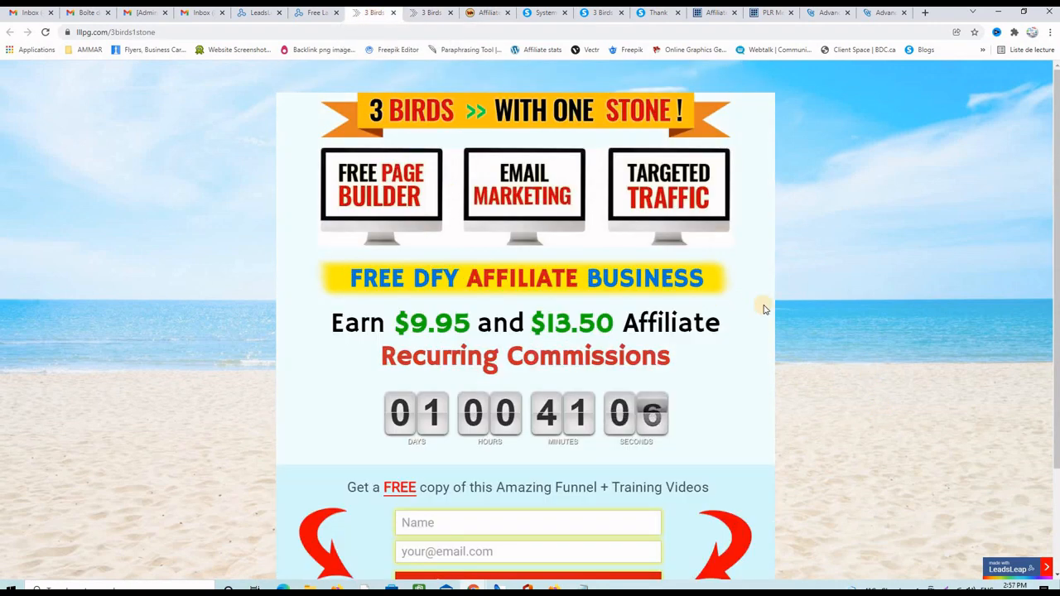
scroll(764, 309, "down", 2)
scroll(811, 315, "up", 2)
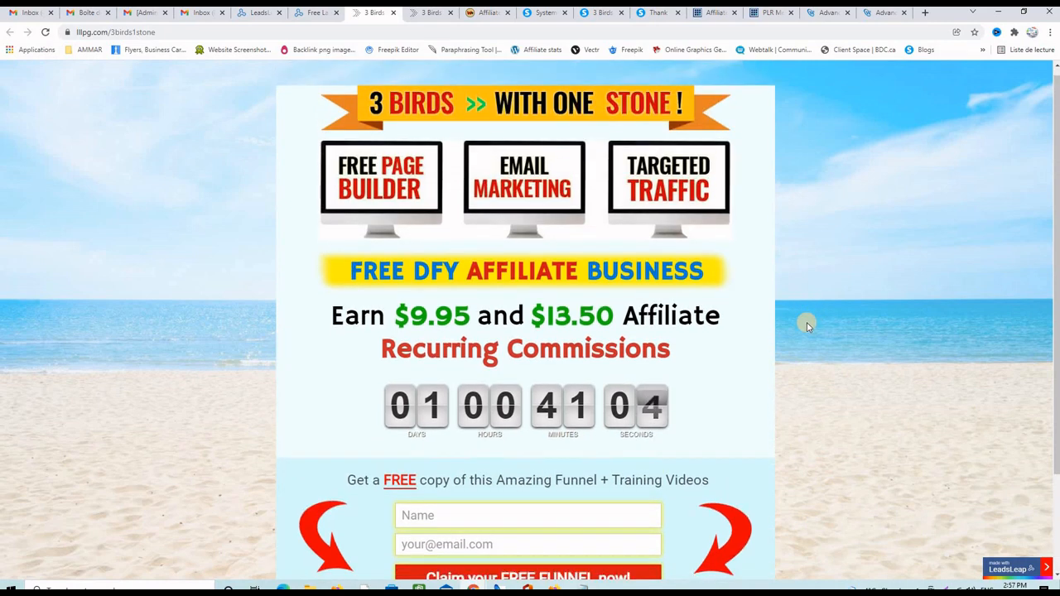
scroll(808, 326, "down", 2)
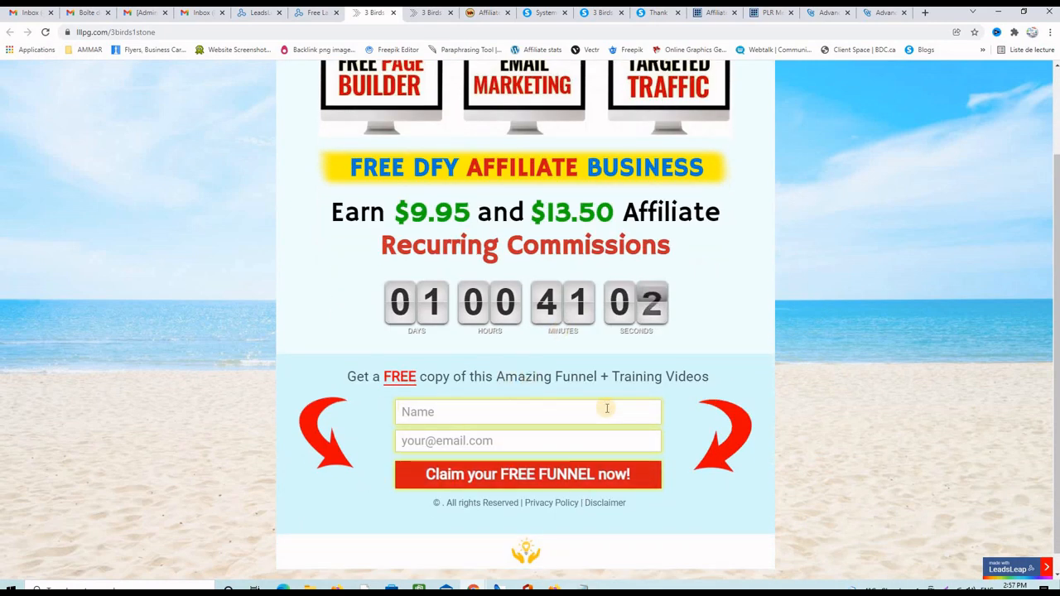
scroll(800, 372, "up", 2)
- Go back to the 3 Birds thank-you page and scroll through its sections again
left_click(426, 13)
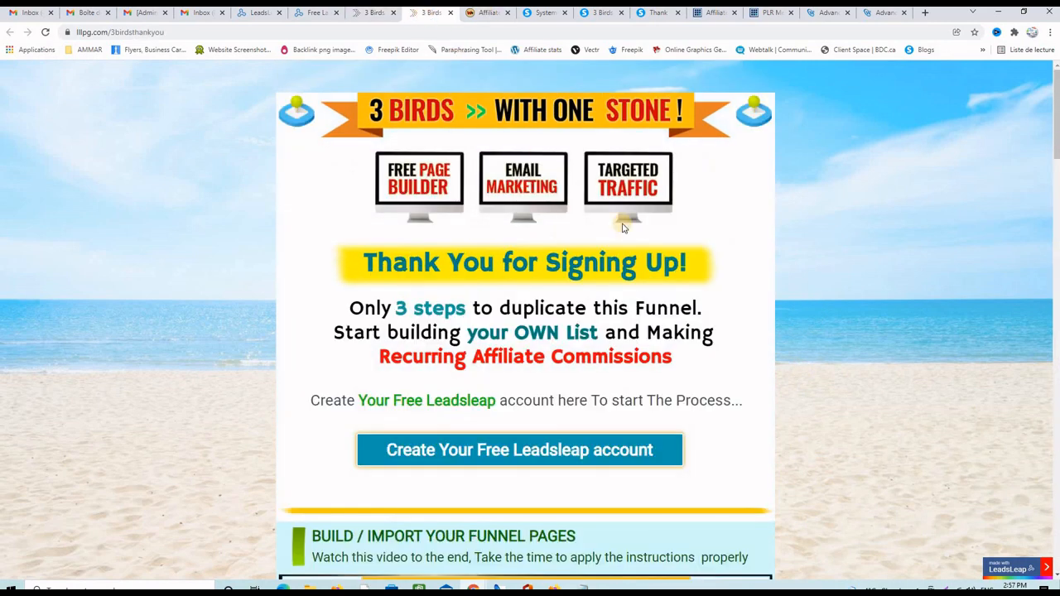
scroll(813, 295, "down", 2)
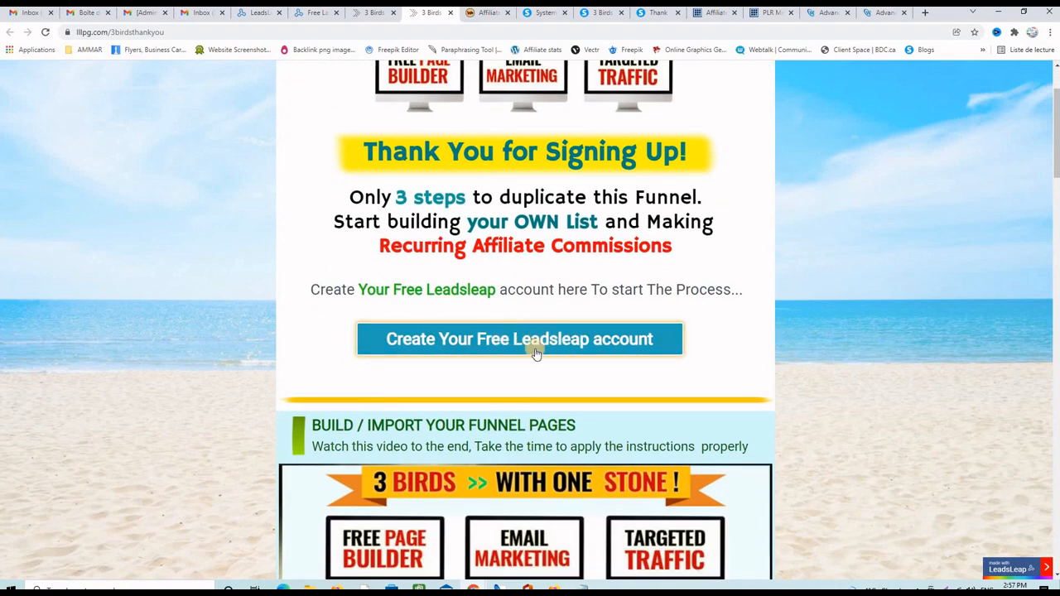
scroll(833, 367, "down", 10)
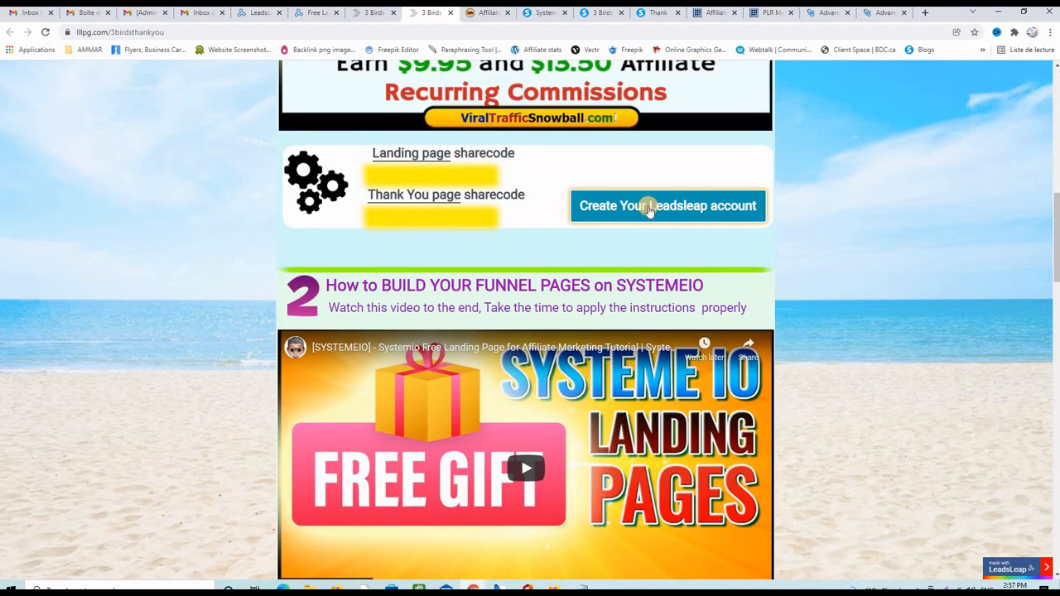
scroll(833, 327, "down", 7)
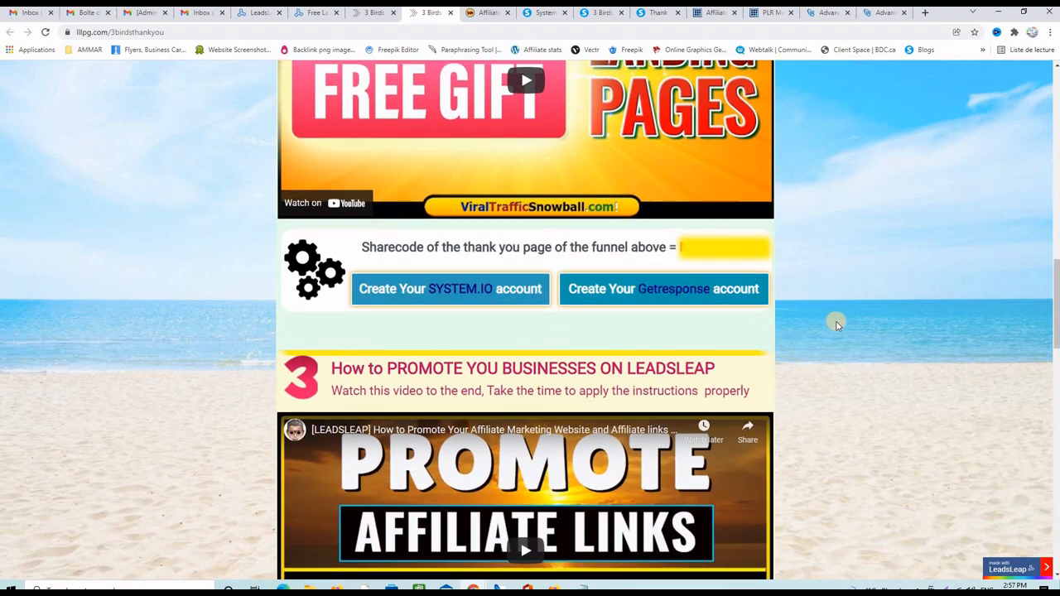
scroll(835, 324, "down", 5)
scroll(835, 324, "up", 3)
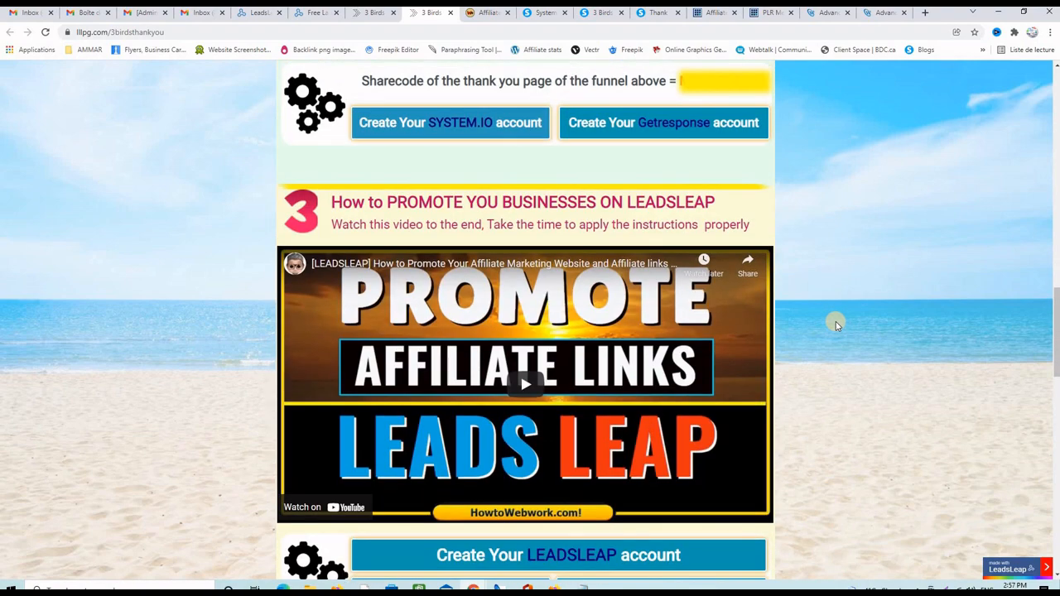
scroll(836, 324, "up", 5)
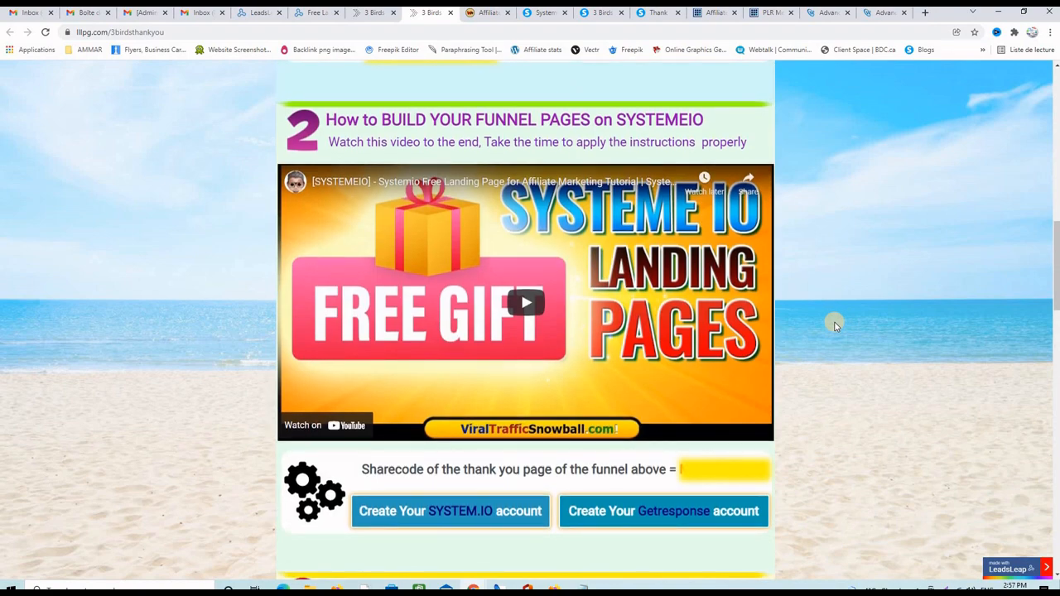
scroll(835, 325, "up", 4)
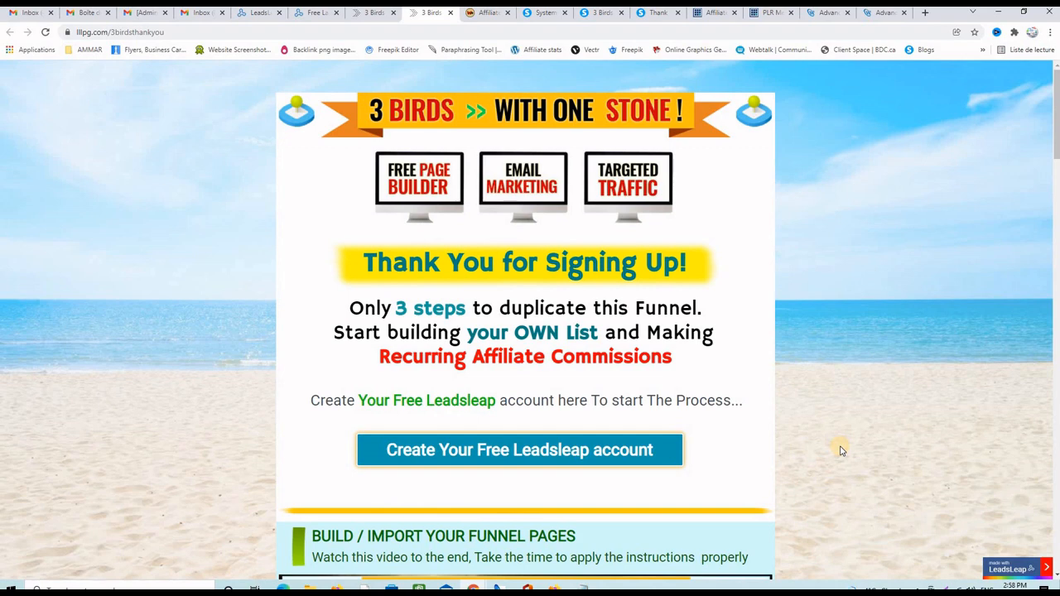
scroll(841, 450, "down", 1)
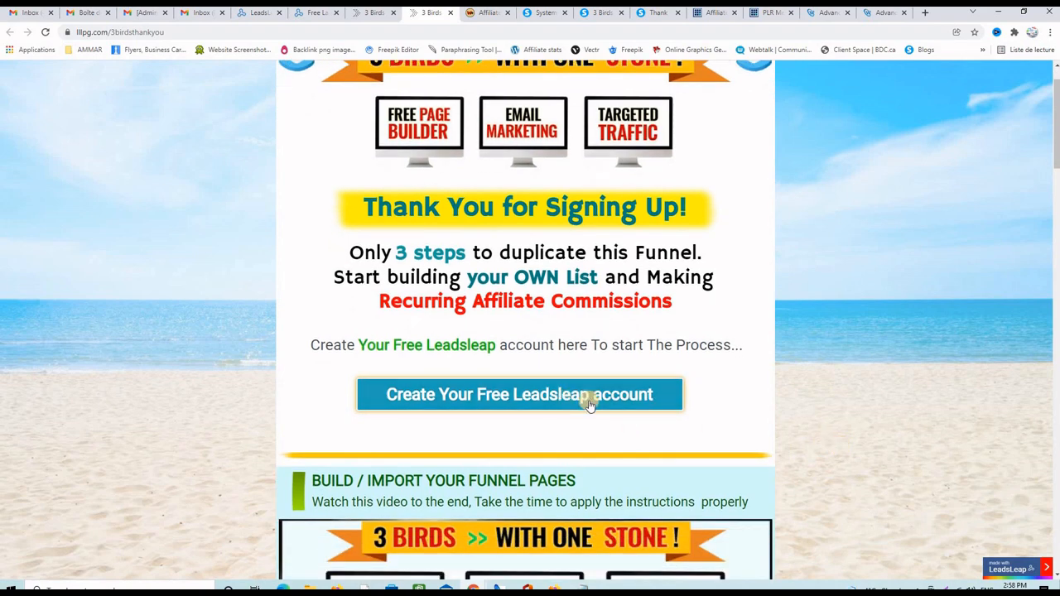
scroll(837, 419, "down", 9)
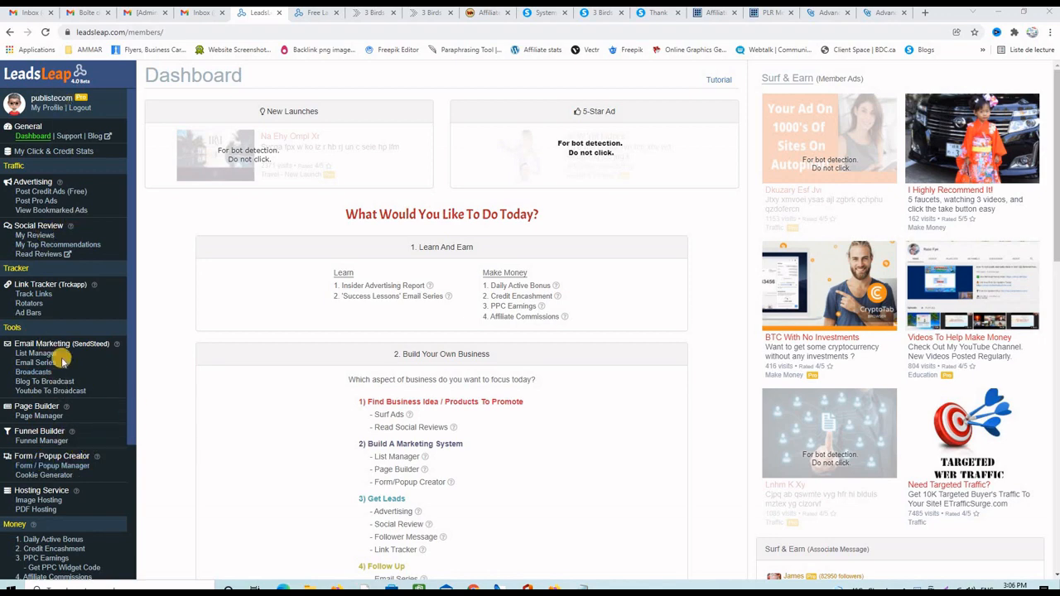
- Look over List Manager and the Page Manager campaigns, then open 4. Affiliate Commissions
left_click(38, 353)
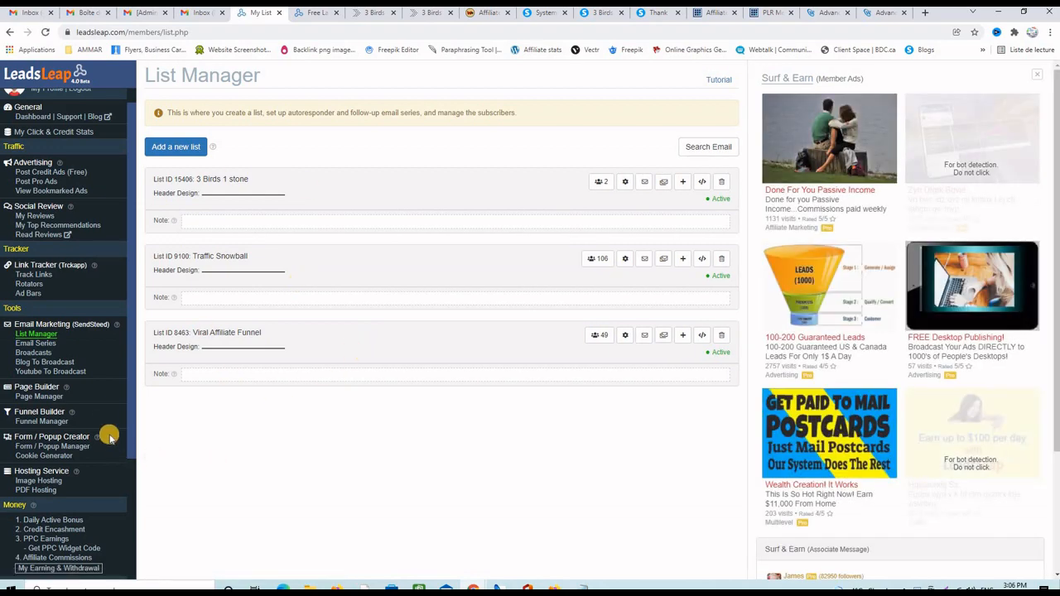
left_click(37, 395)
scroll(333, 431, "down", 7)
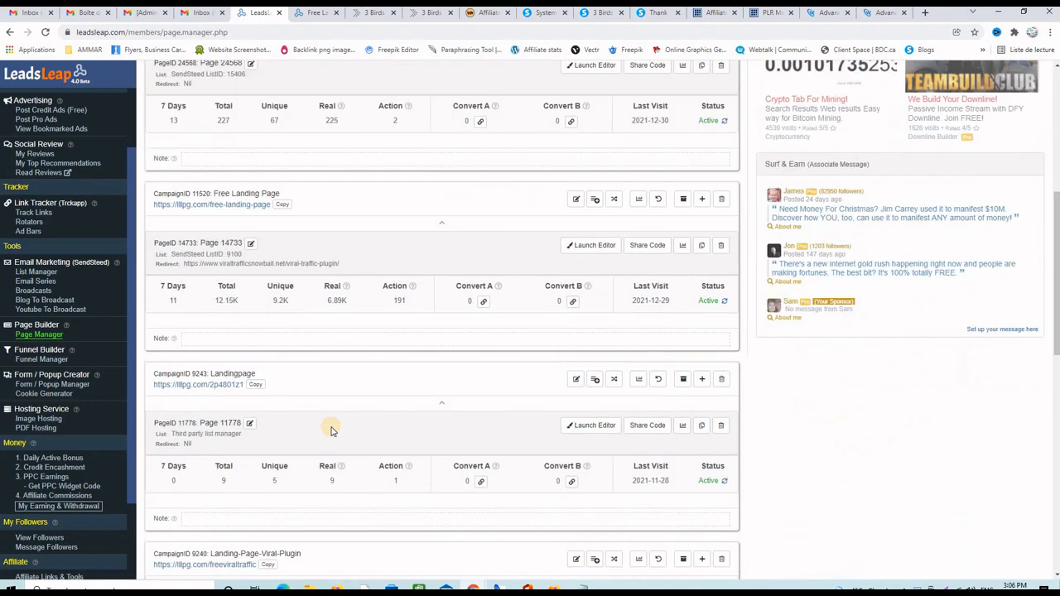
scroll(333, 431, "up", 7)
scroll(331, 432, "down", 2)
scroll(331, 431, "up", 2)
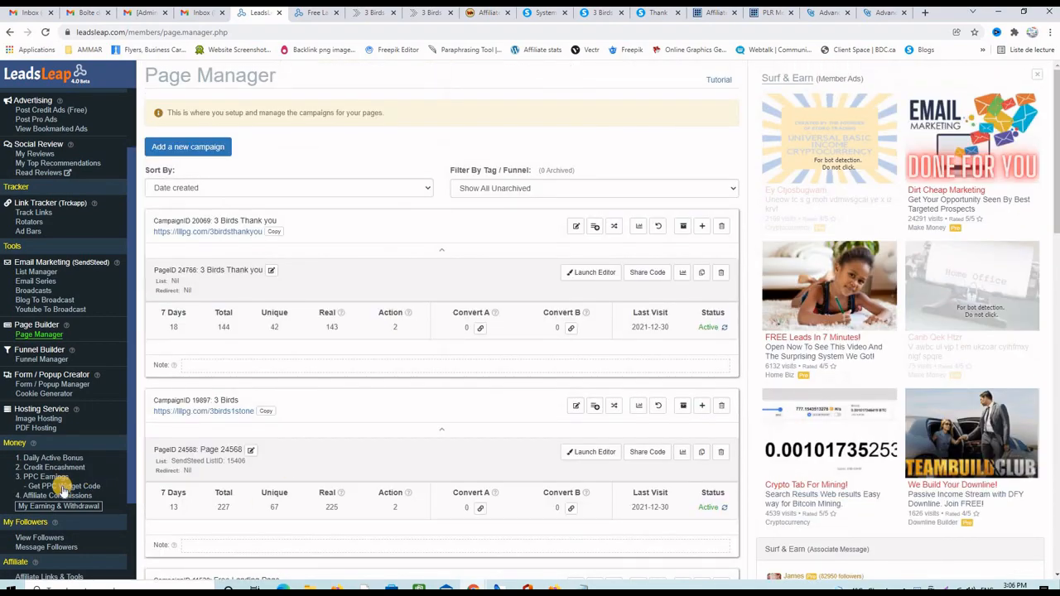
scroll(62, 453, "down", 1)
left_click(62, 440)
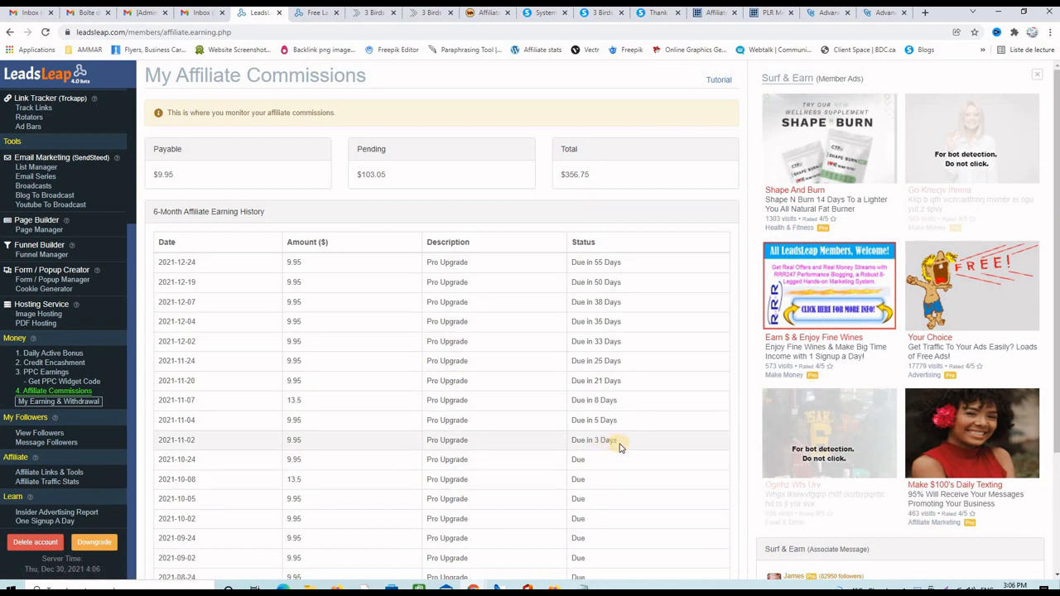
- Highlight the 'Due in' days for the 2021-11-02 and 2021-11-07 pending commissions
left_click_drag(618, 440, 594, 443)
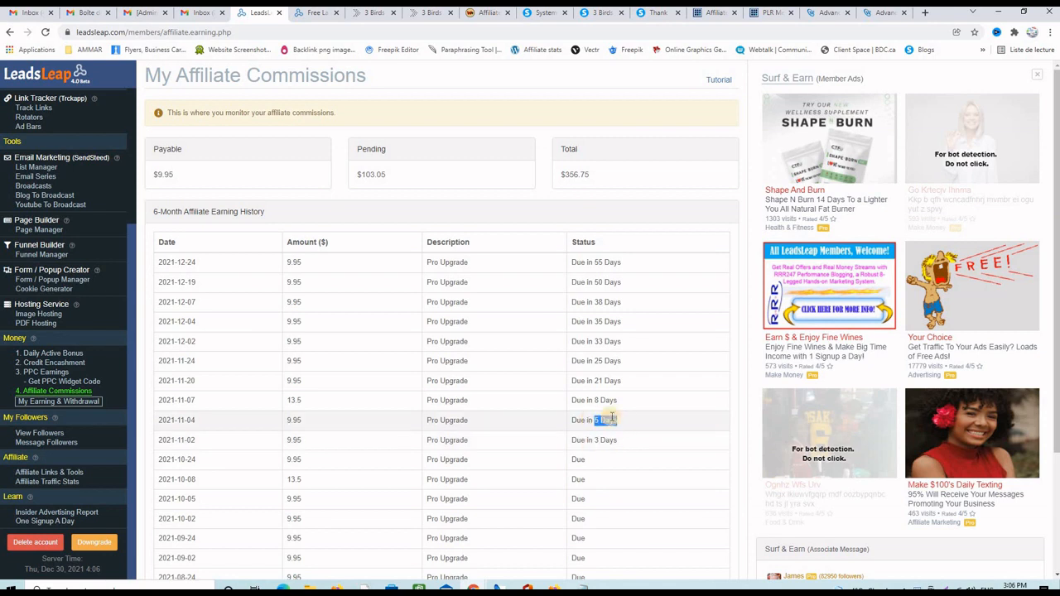
left_click_drag(617, 401, 594, 400)
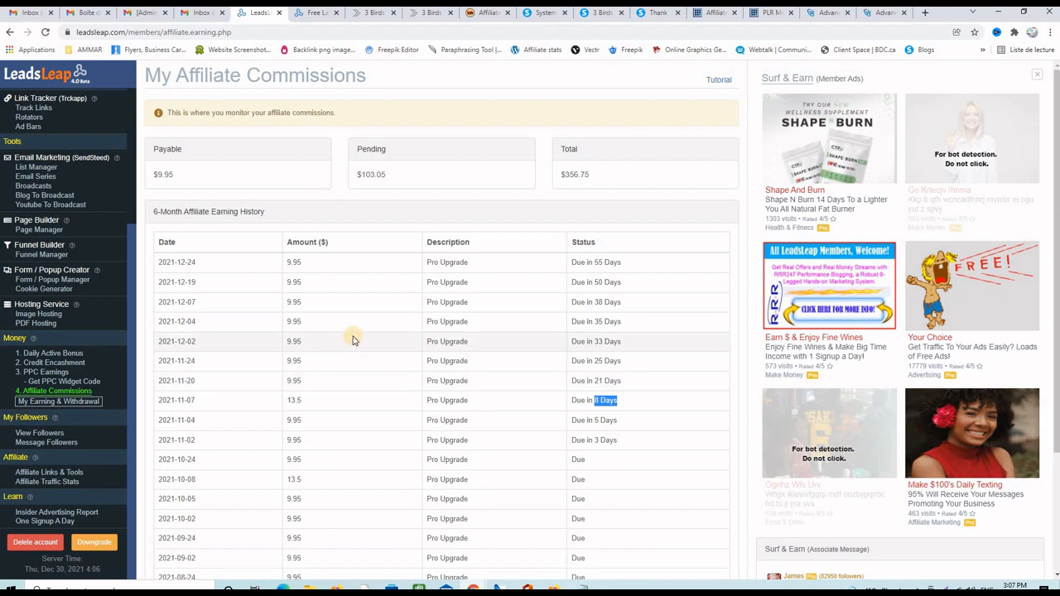
left_click(292, 172)
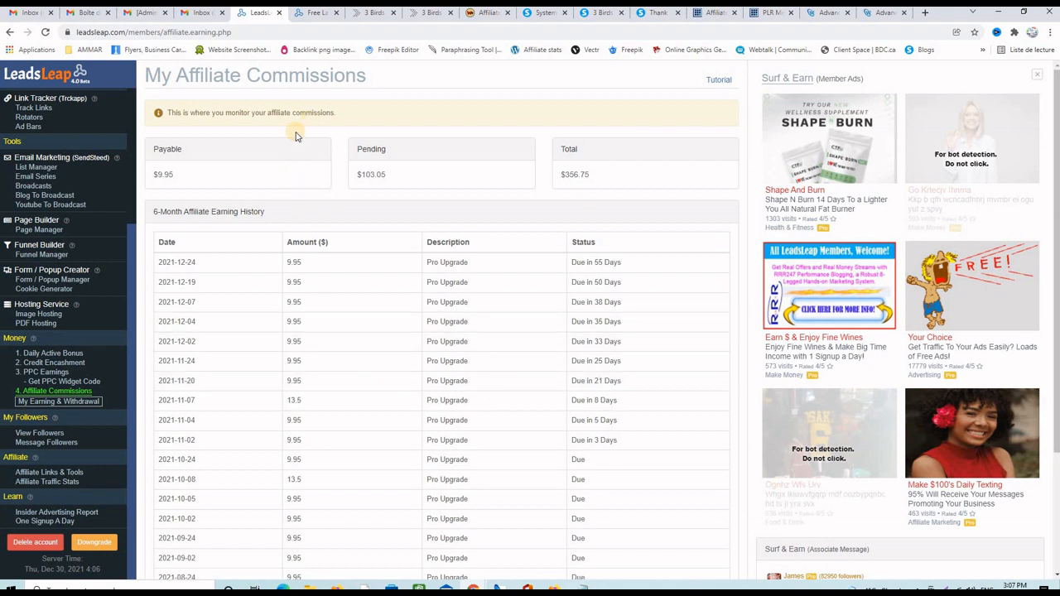
scroll(133, 240, "up", 3)
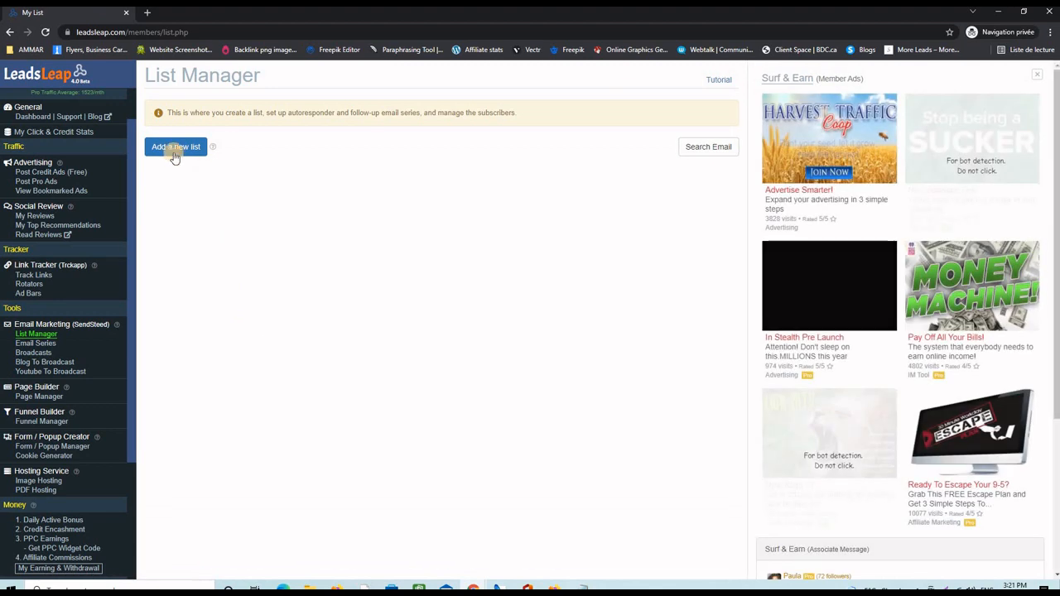
- Add a new email list with List Name '3birds'
left_click(170, 150)
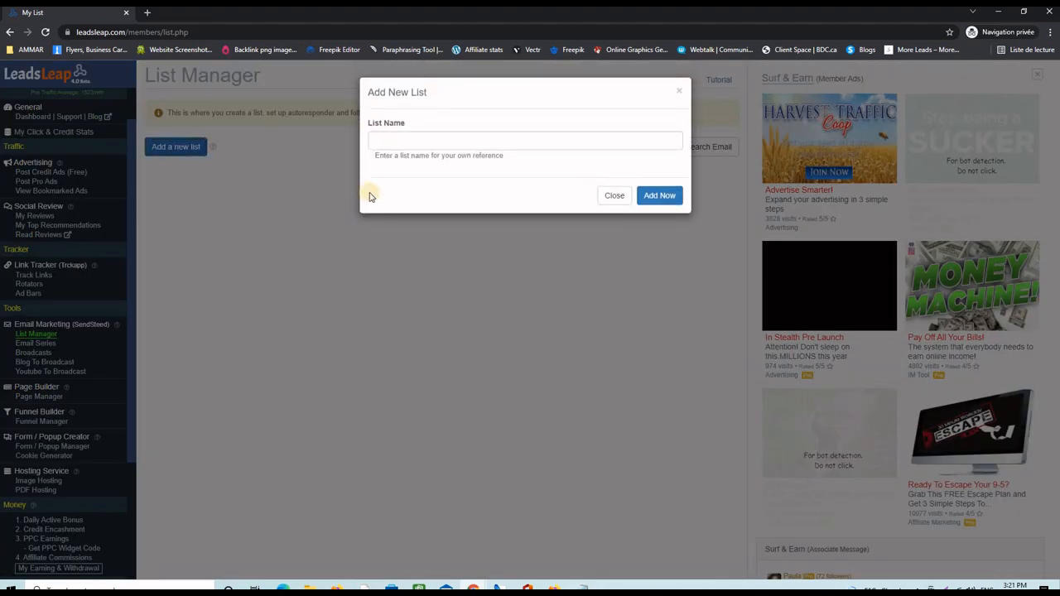
left_click(383, 141)
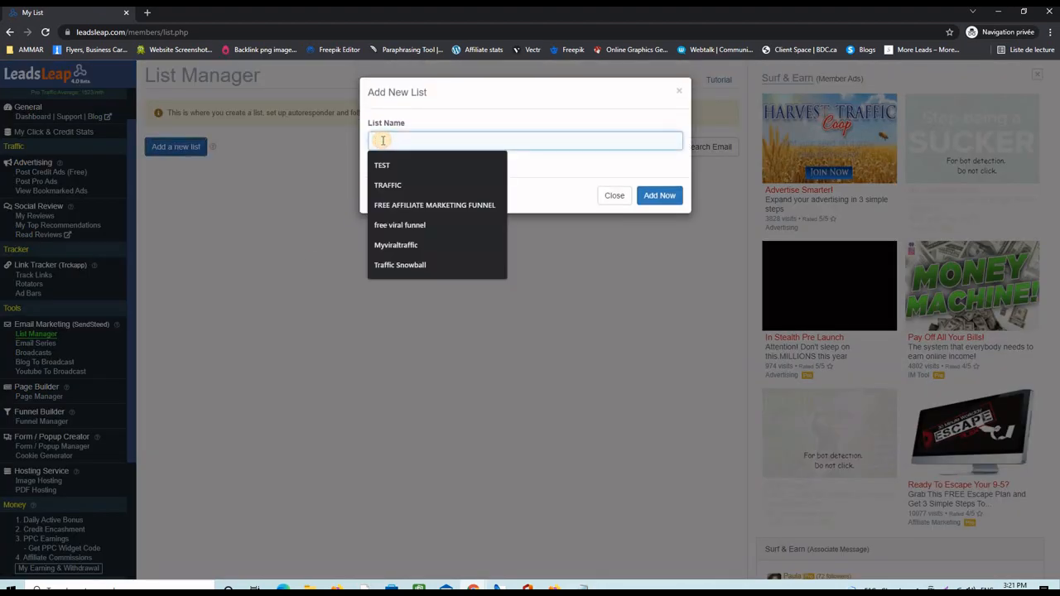
type("30")
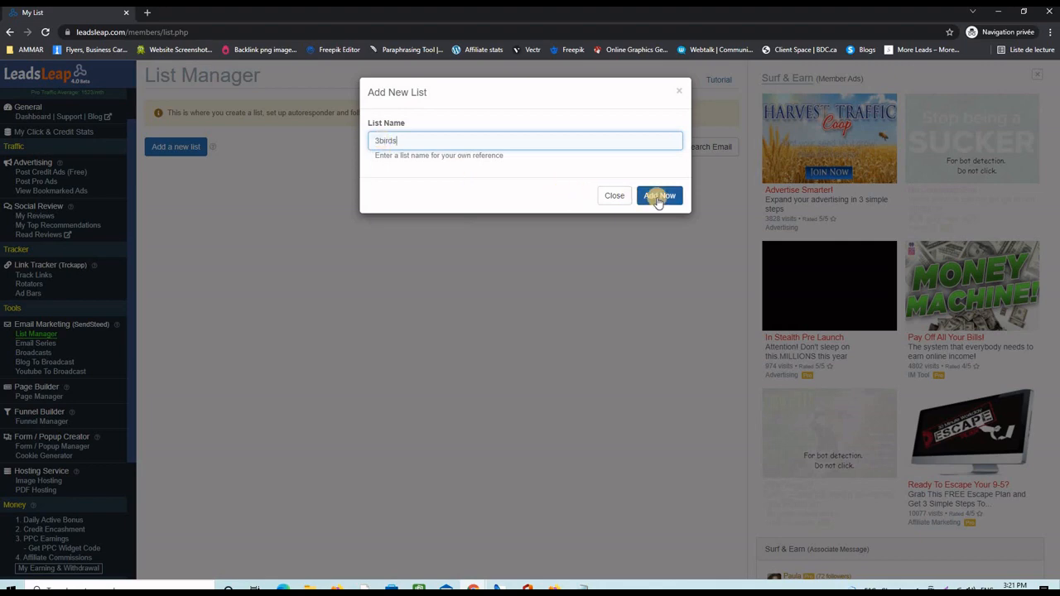
left_click(658, 196)
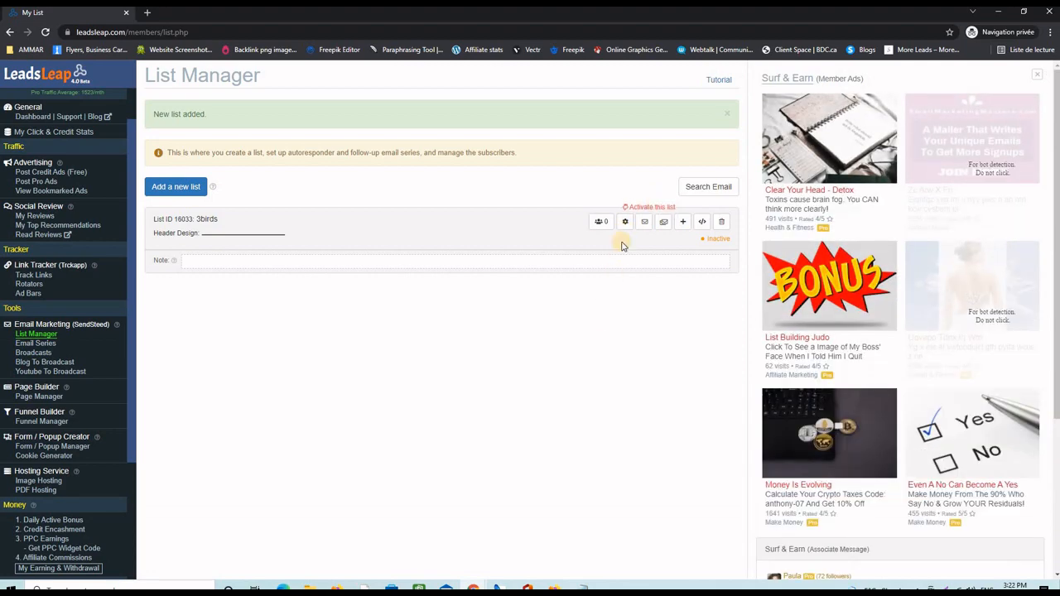
- Open the 3birds list's settings and fill in the sender's name, email and mailing address
left_click(625, 222)
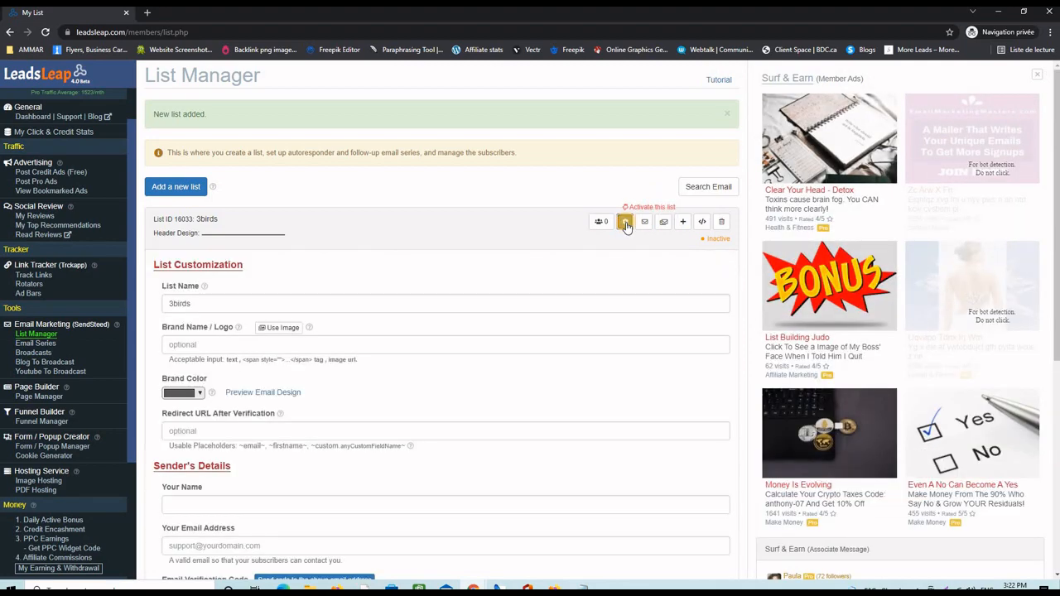
scroll(486, 332, "down", 4)
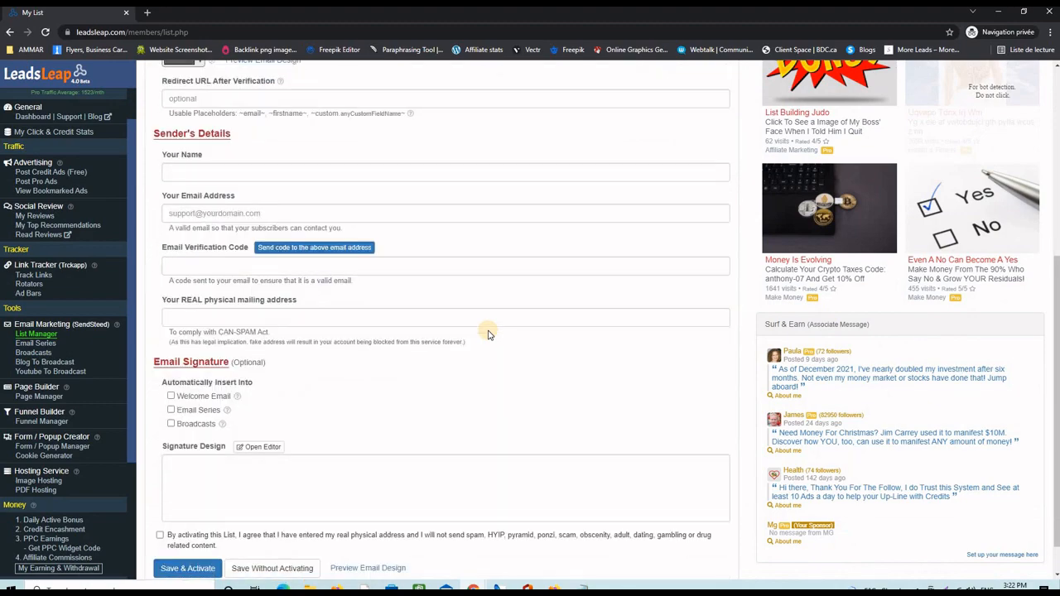
scroll(488, 335, "up", 3)
scroll(487, 334, "up", 1)
scroll(488, 334, "down", 4)
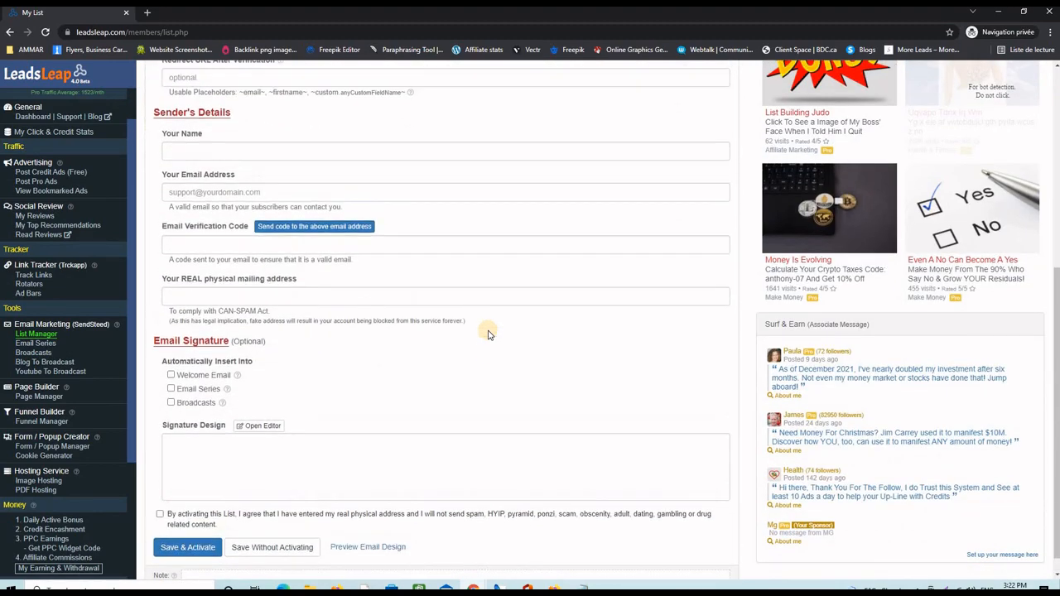
scroll(488, 334, "up", 4)
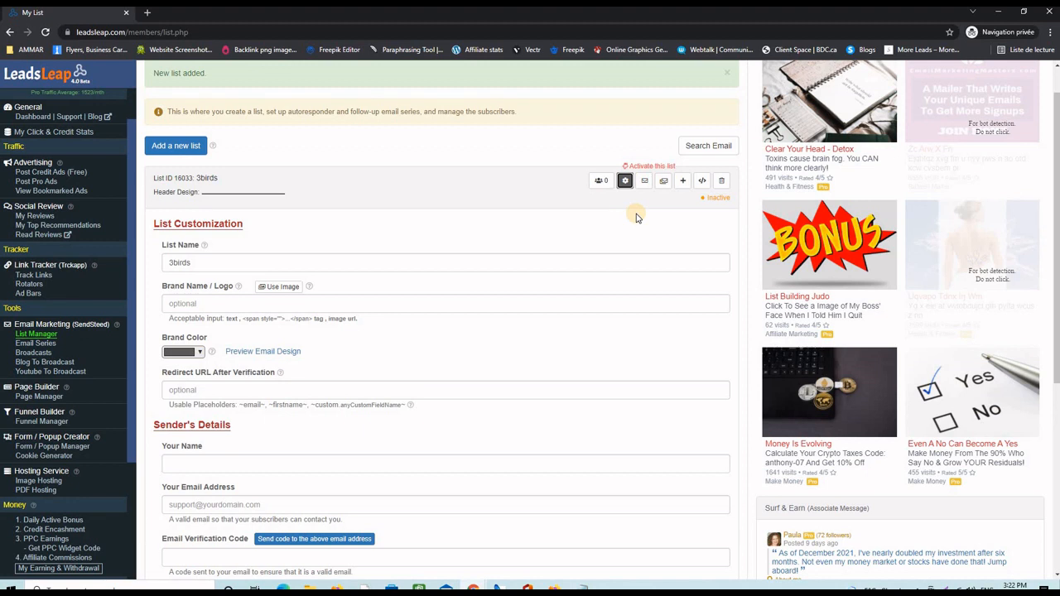
scroll(636, 217, "down", 1)
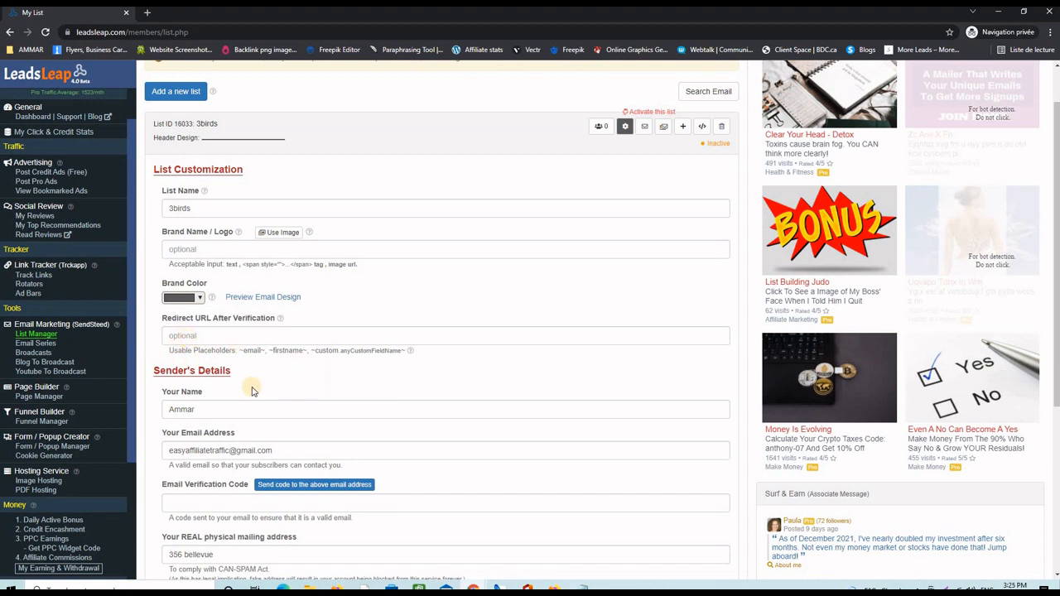
- Send a verification code to the sender's email address and dismiss the alert
scroll(207, 388, "down", 1)
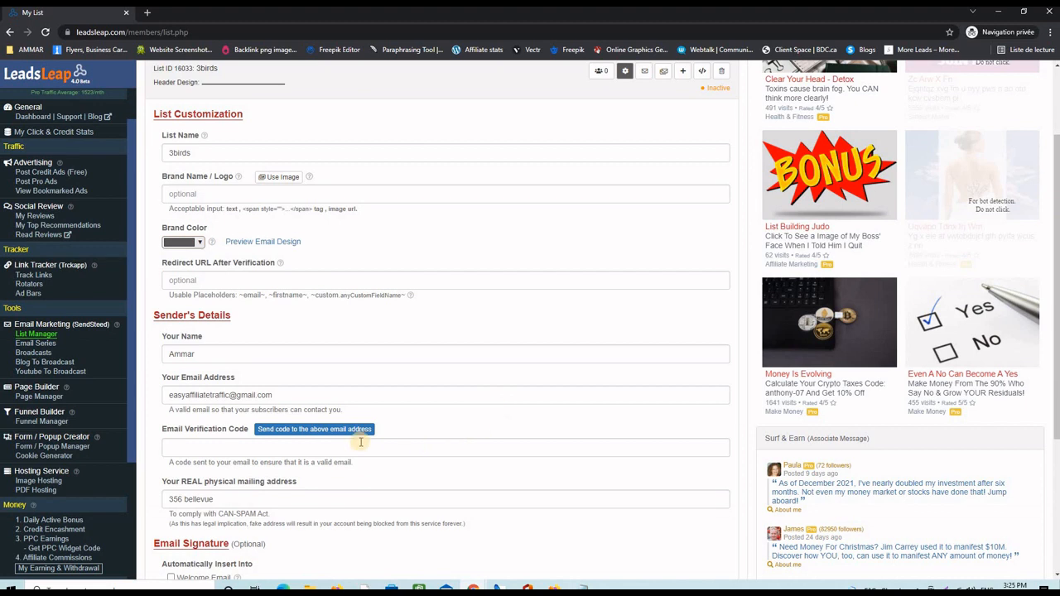
left_click(292, 436)
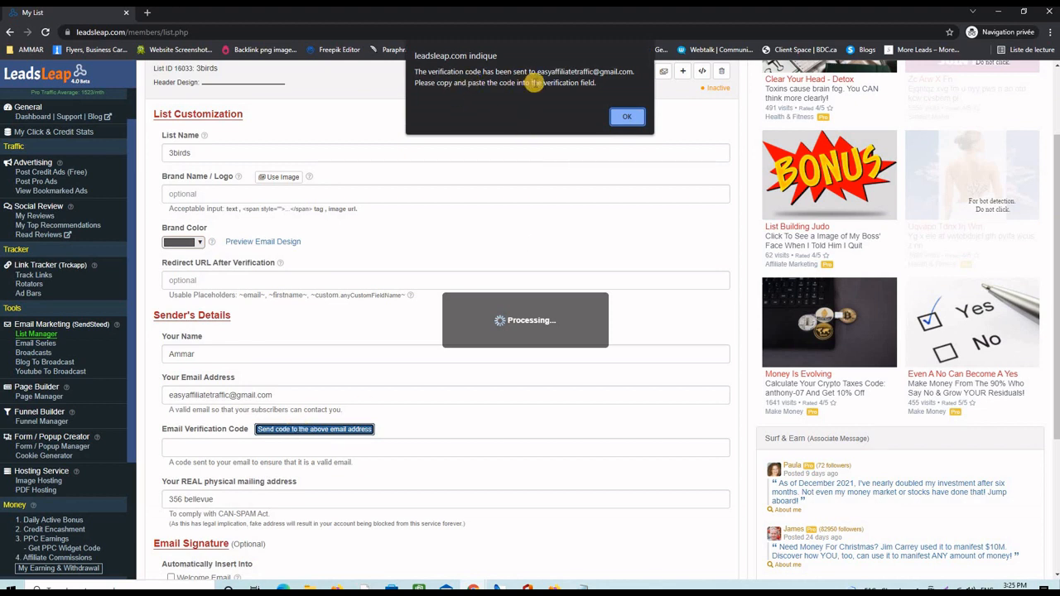
left_click(624, 118)
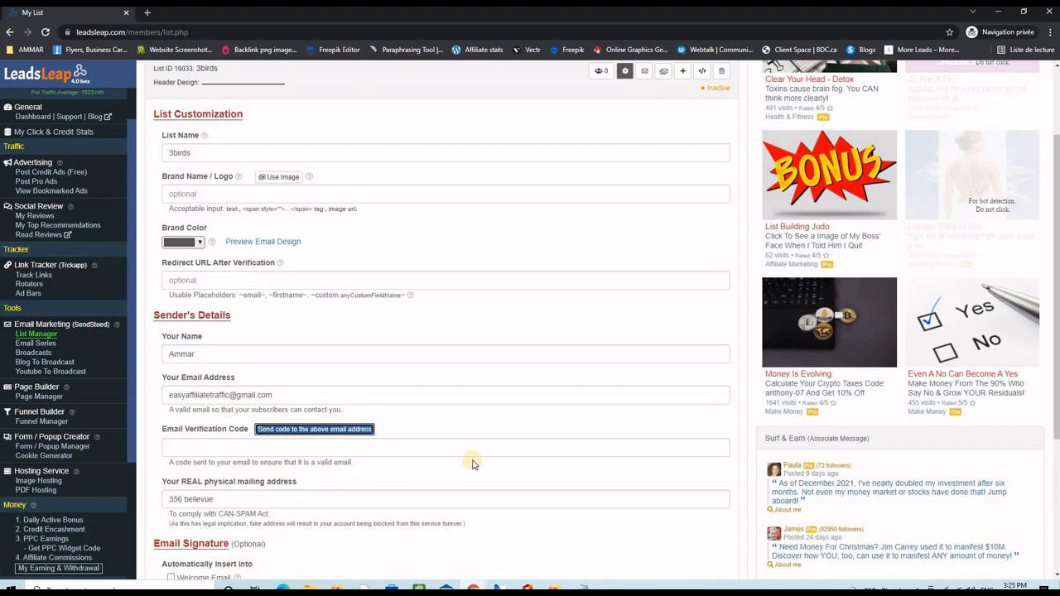
scroll(468, 462, "down", 1)
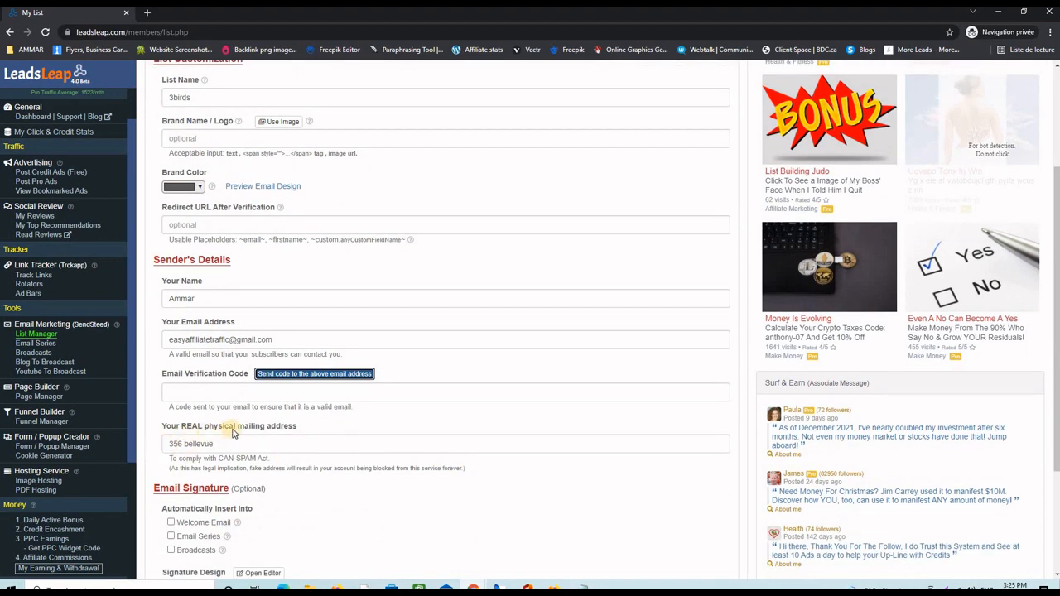
- Tick Welcome Email, Email Series and Broadcasts under Email Signature
scroll(321, 487, "down", 2)
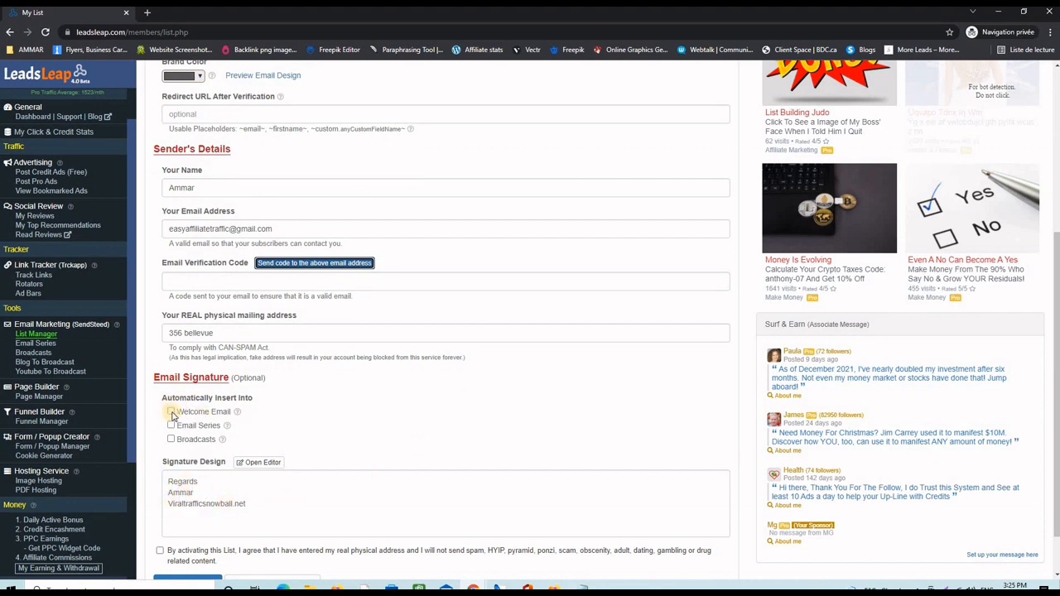
left_click(171, 412)
left_click(172, 426)
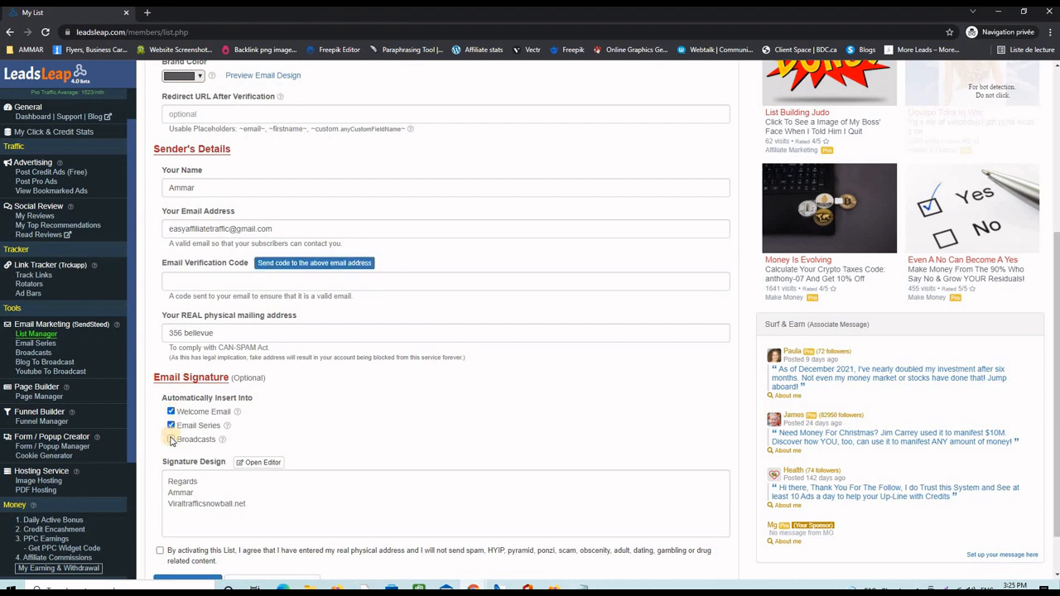
left_click(171, 439)
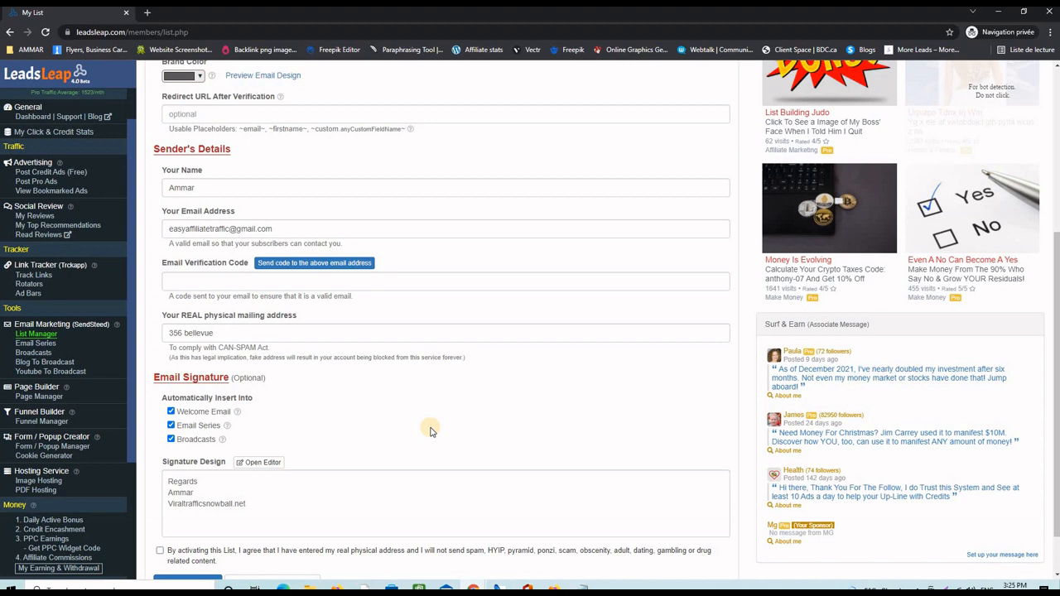
- Open the LeadsLeap verification code email in the Gmail window
mouse_move(473, 588)
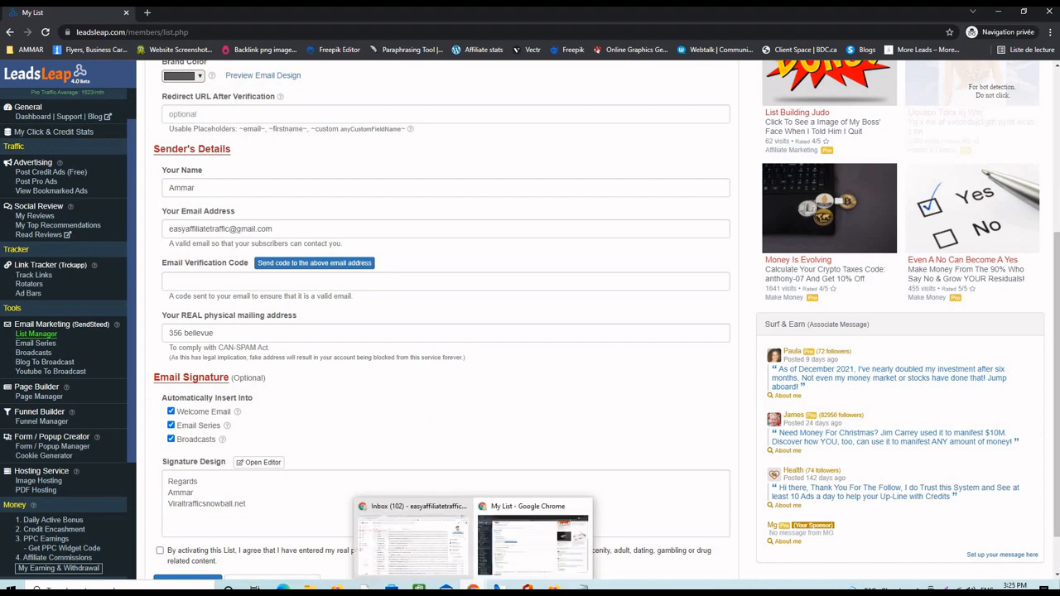
left_click(421, 546)
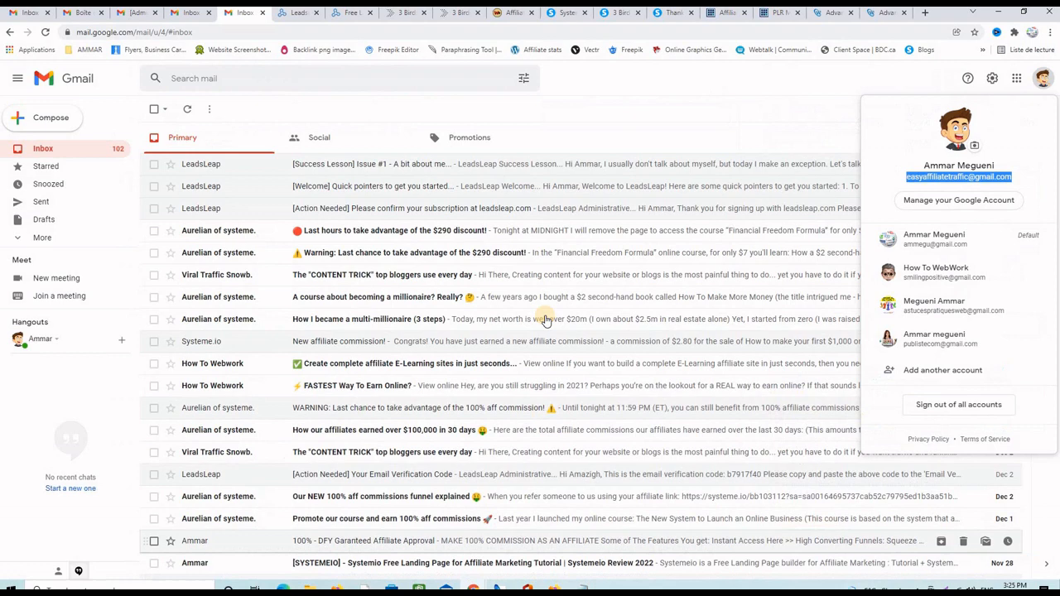
left_click(48, 149)
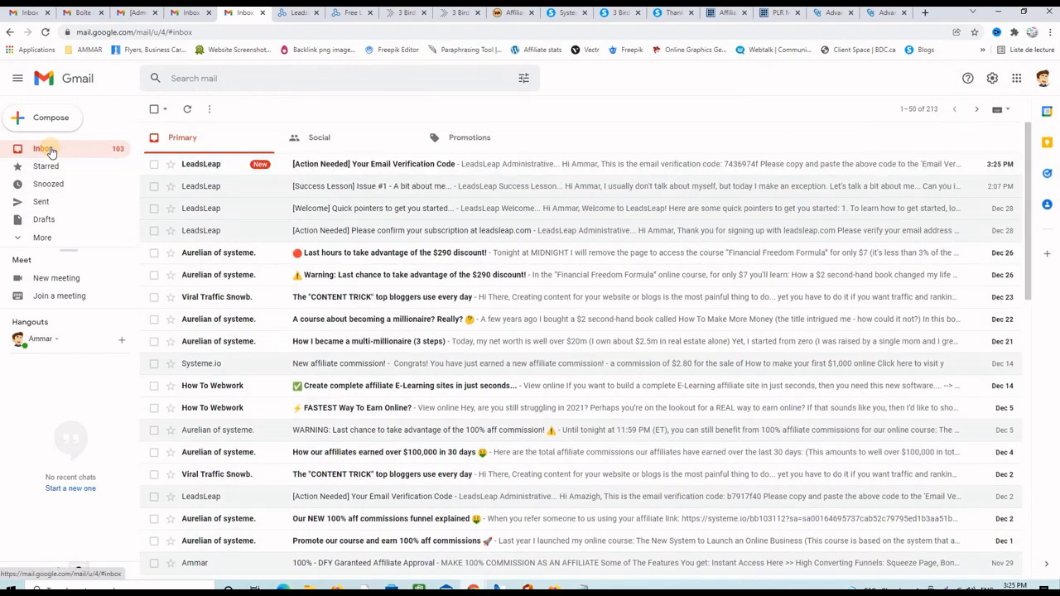
left_click(364, 165)
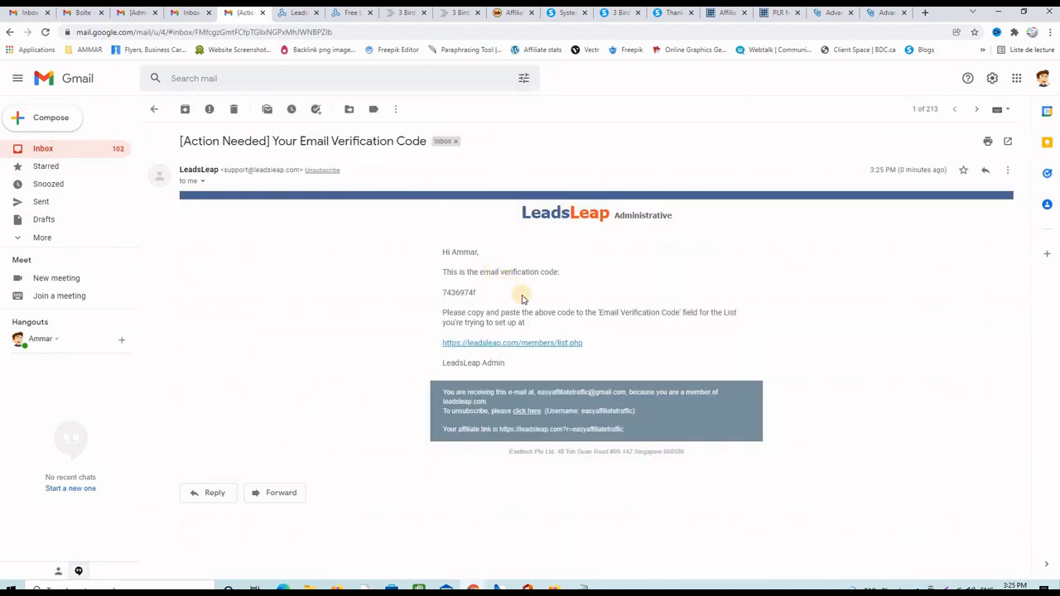
- Copy the verification code and return to the LeadsLeap list page
mouse_move(472, 292)
left_mouse_down()
mouse_move(443, 291)
mouse_move(474, 293)
left_mouse_up()
right_click(473, 291)
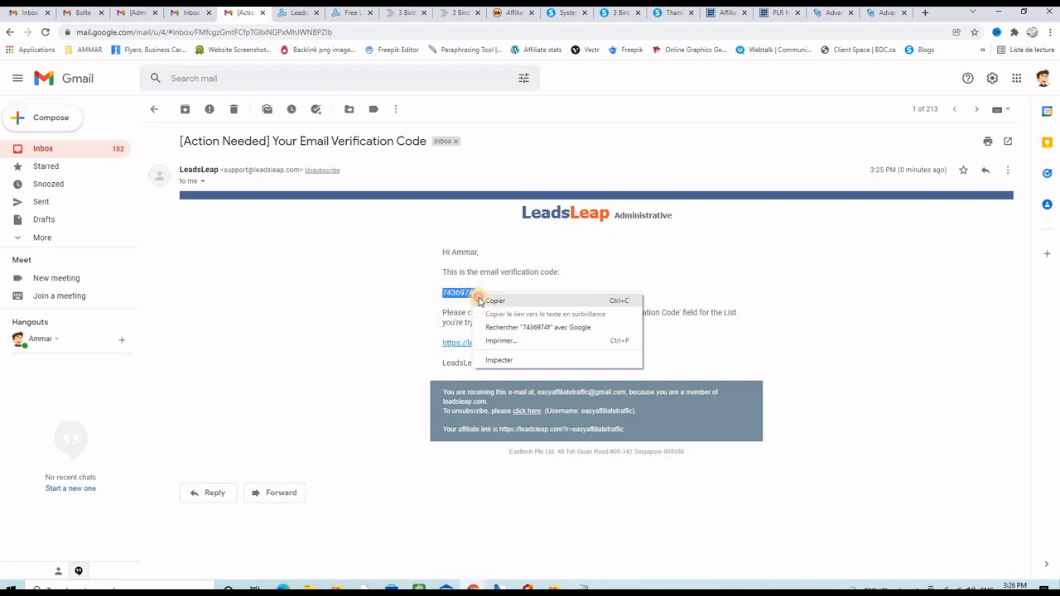
left_click(497, 301)
left_click(997, 12)
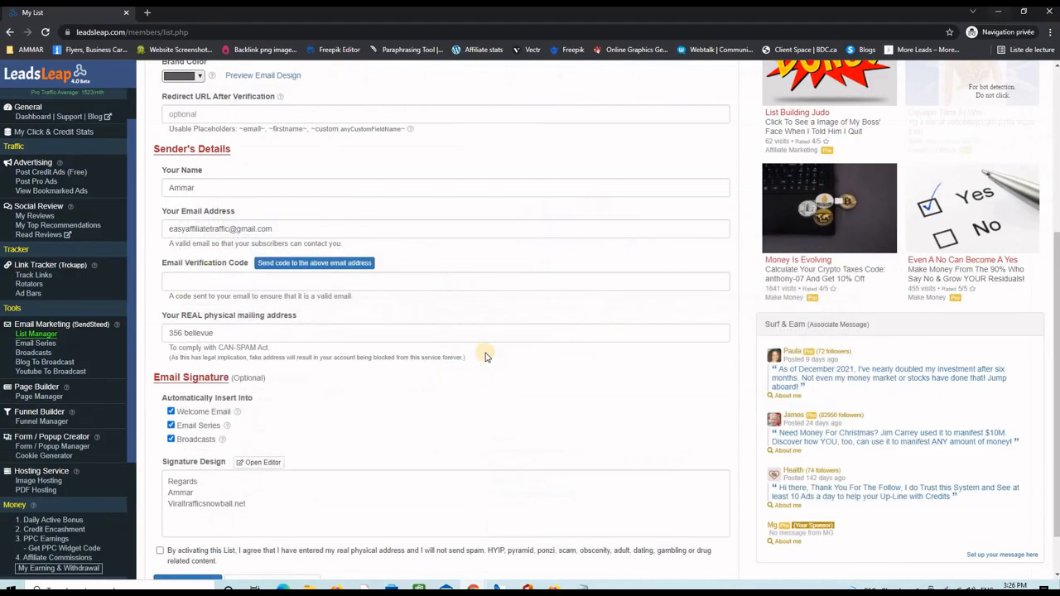
- Paste the copied code into the Email Verification Code field
left_click(186, 281)
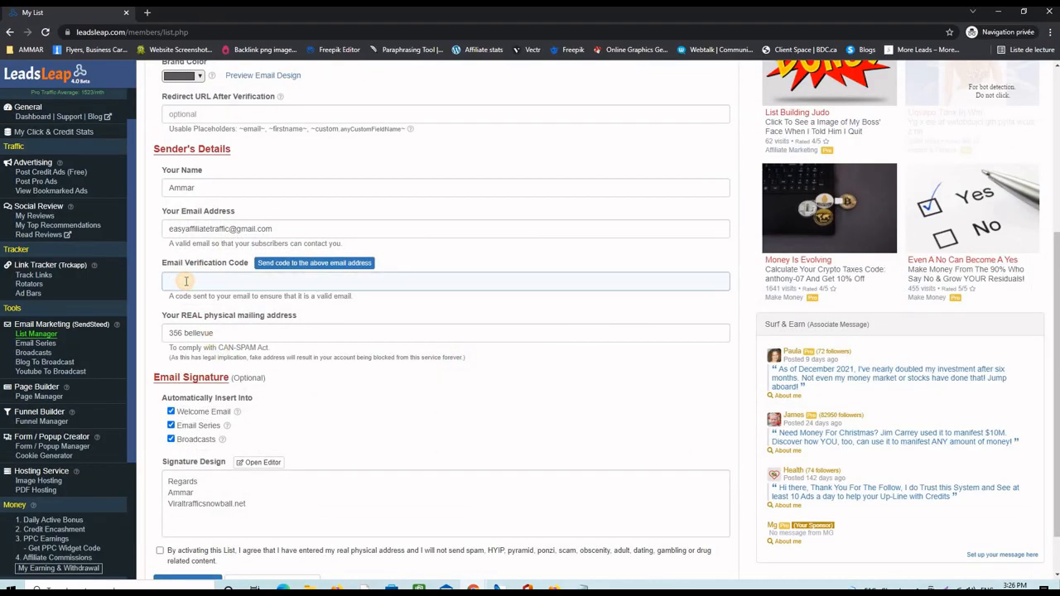
key("ctrl+v")
scroll(282, 386, "down", 1)
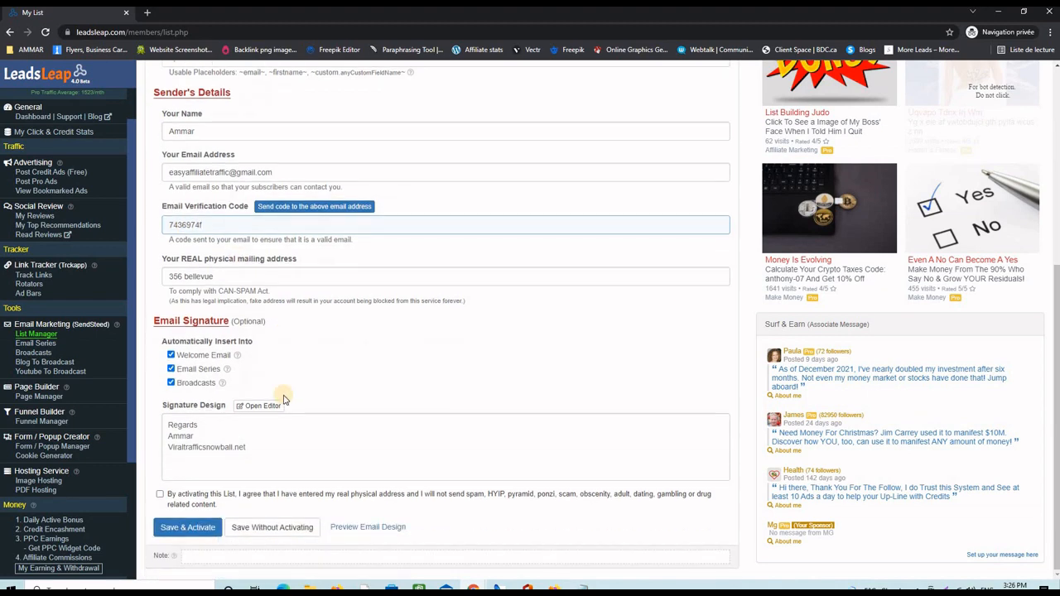
- Accept the sender agreement, Save & Activate the 3birds list, and return to List Manager
left_click(161, 494)
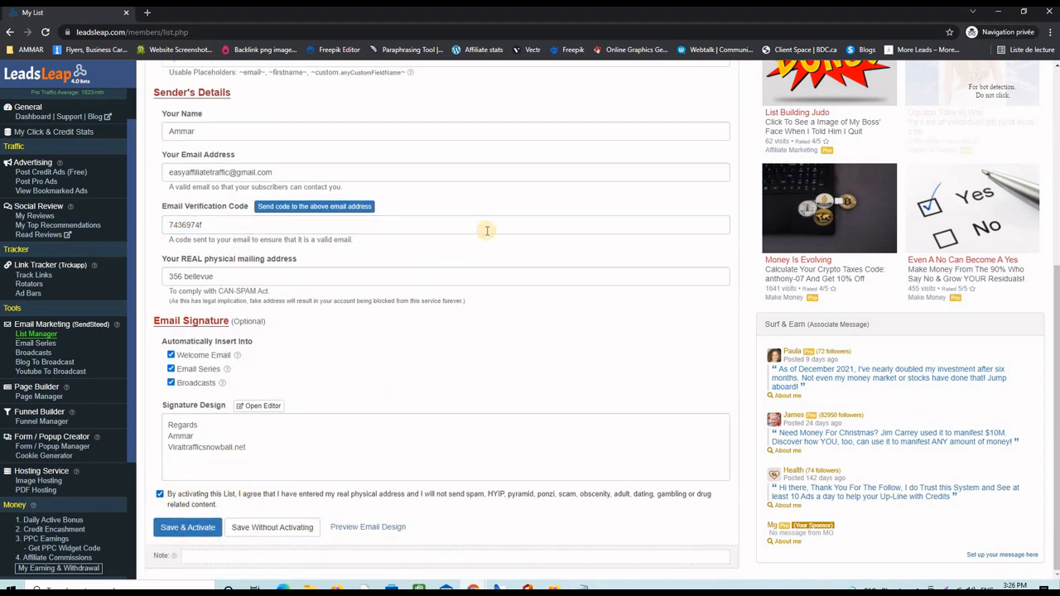
scroll(485, 248, "up", 3)
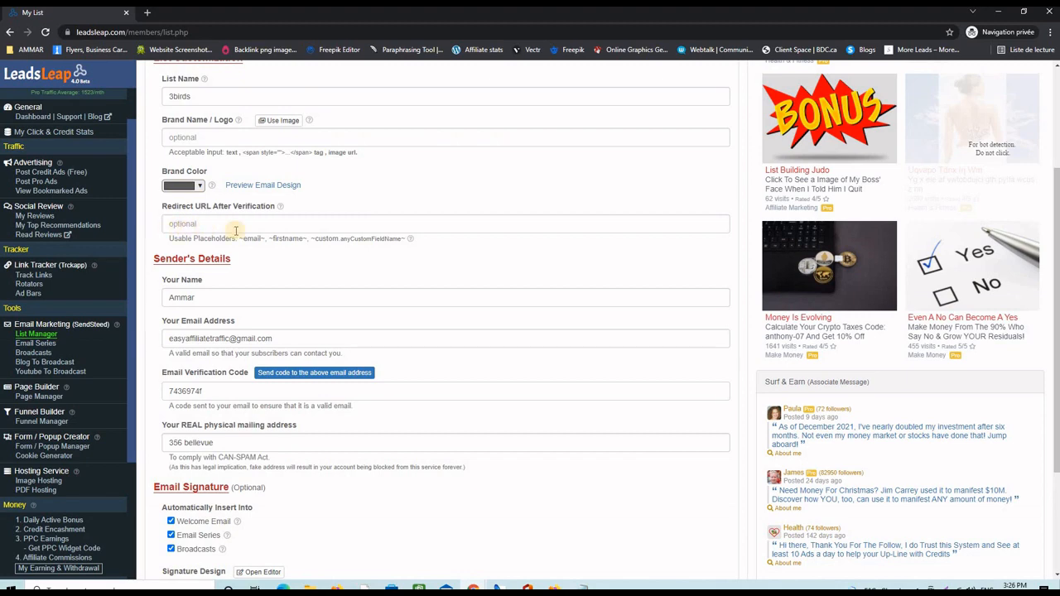
scroll(414, 273, "down", 3)
left_click(172, 529)
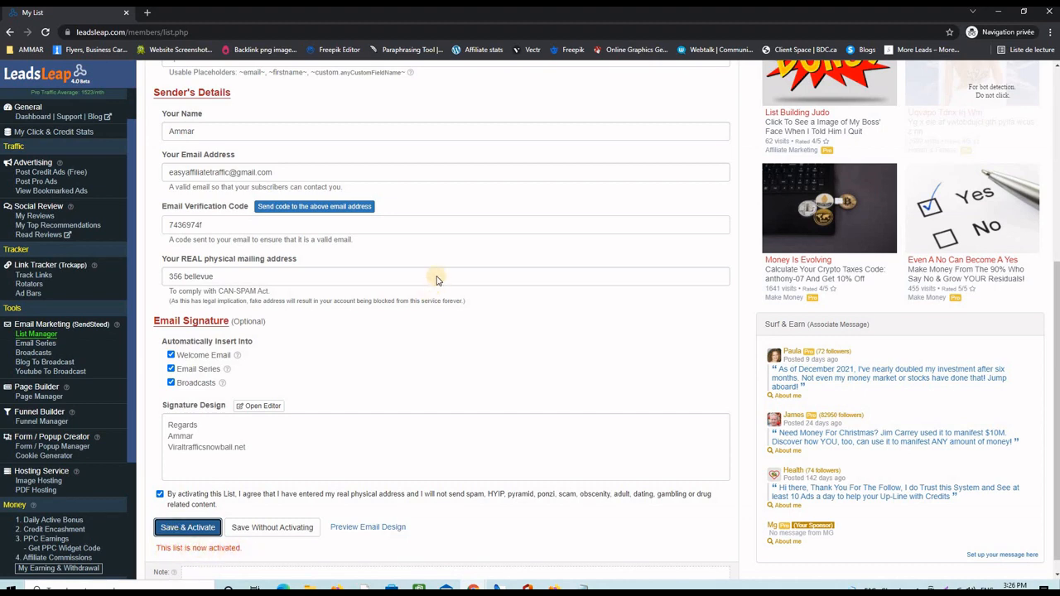
scroll(331, 315, "up", 4)
left_click(42, 334)
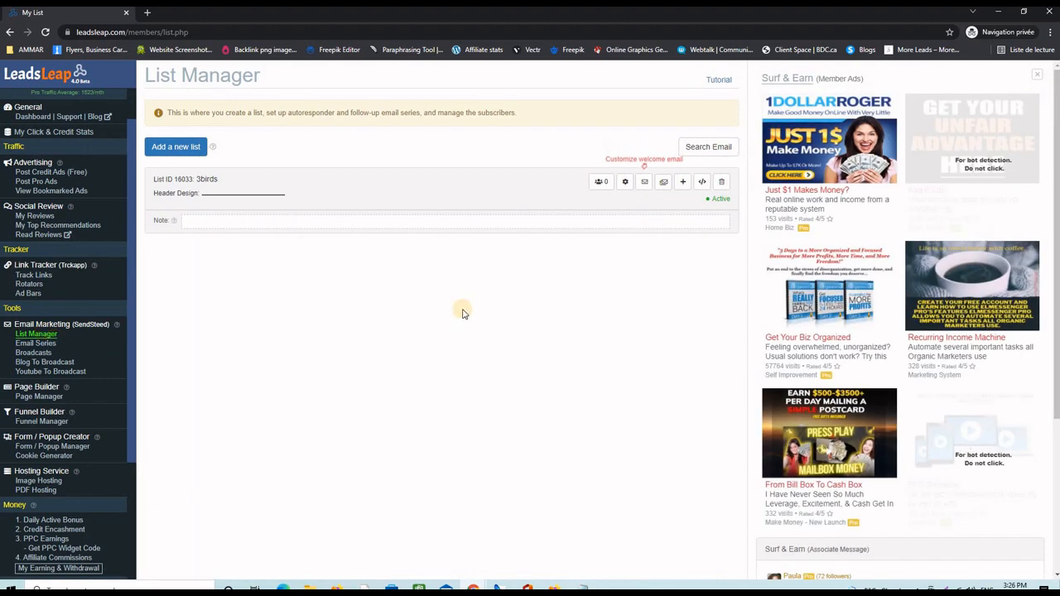
- Give the 3birds welcome email the subject 'This Is Your Download Link' and a download-link message, then save it
left_click(644, 186)
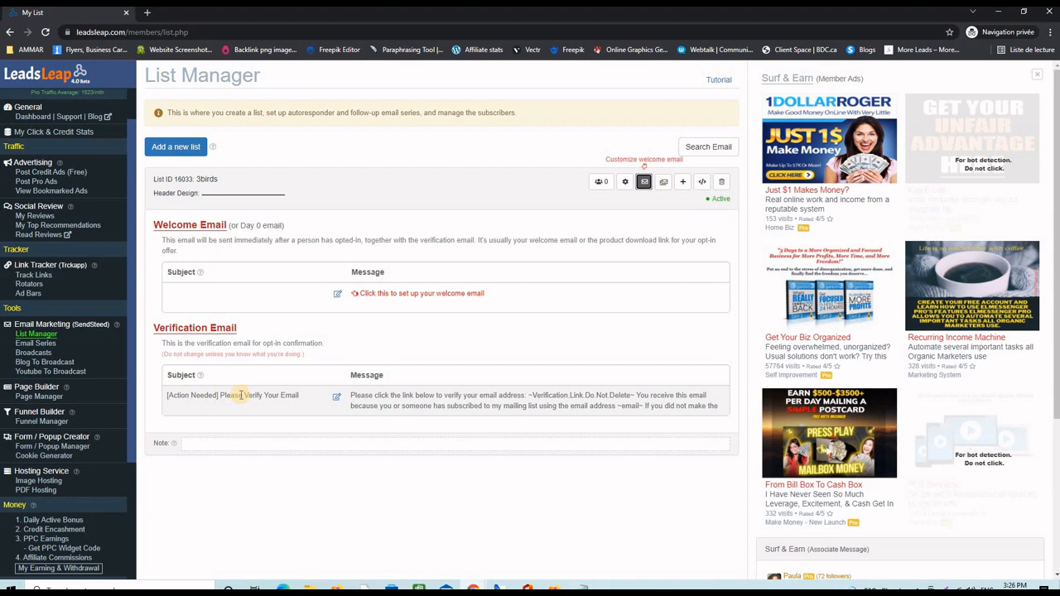
left_click(336, 294)
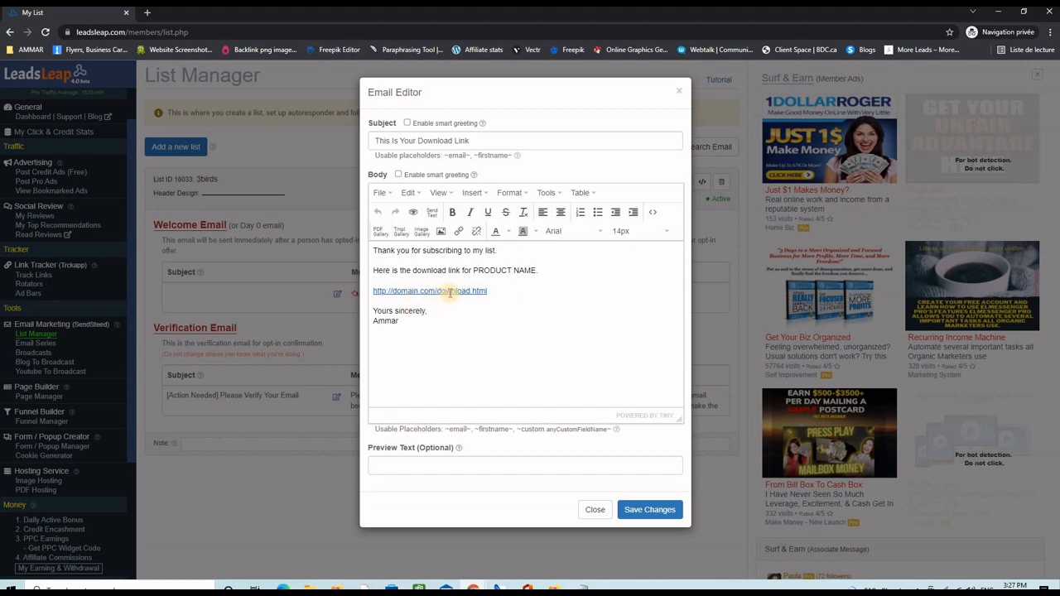
left_click(647, 510)
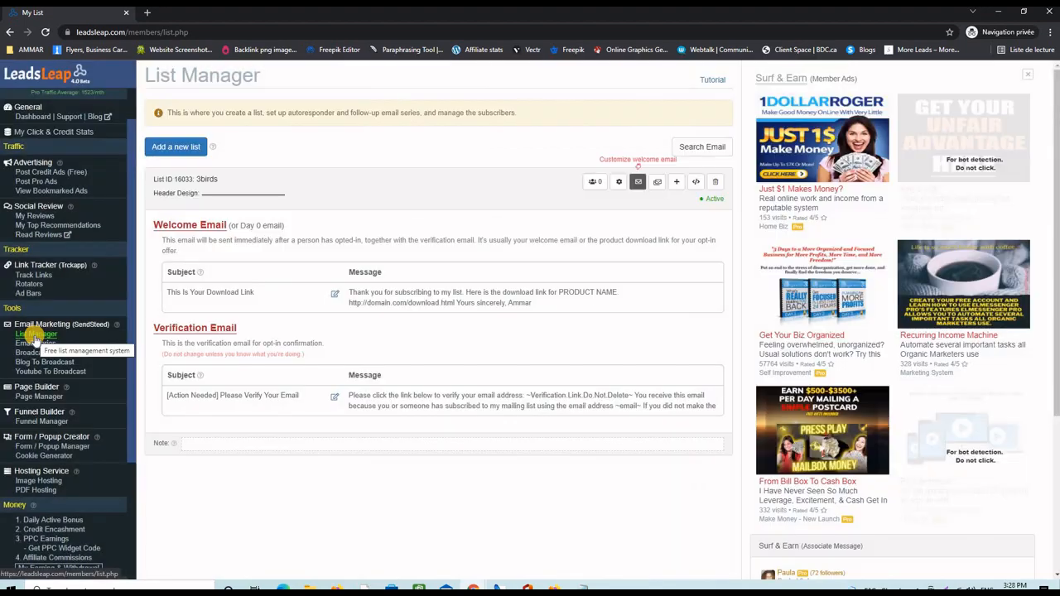
- Go from the List Manager overview to the Page Manager under Page Builder
left_click(35, 335)
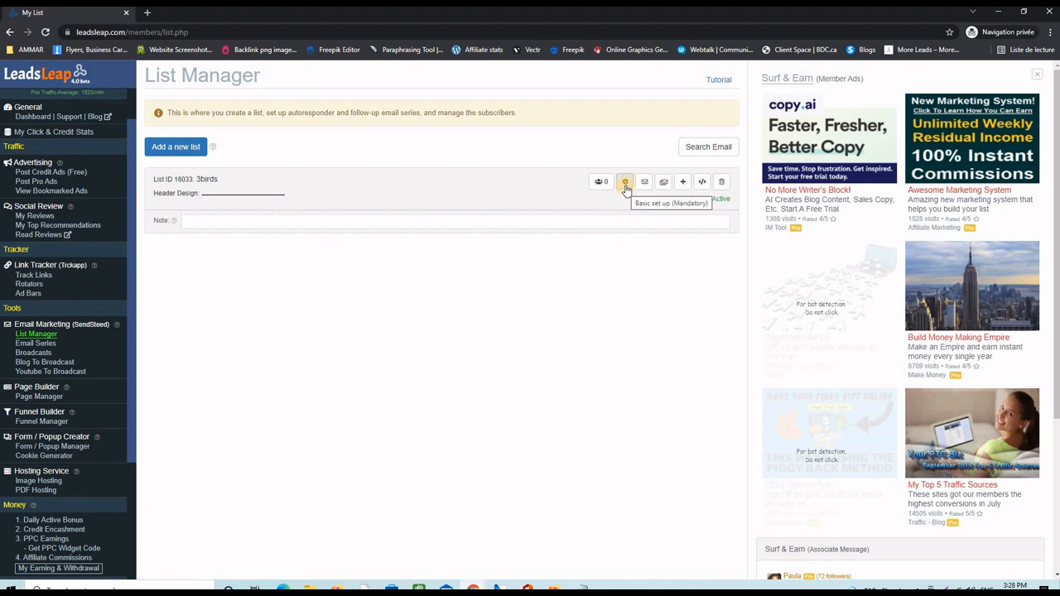
left_click(32, 398)
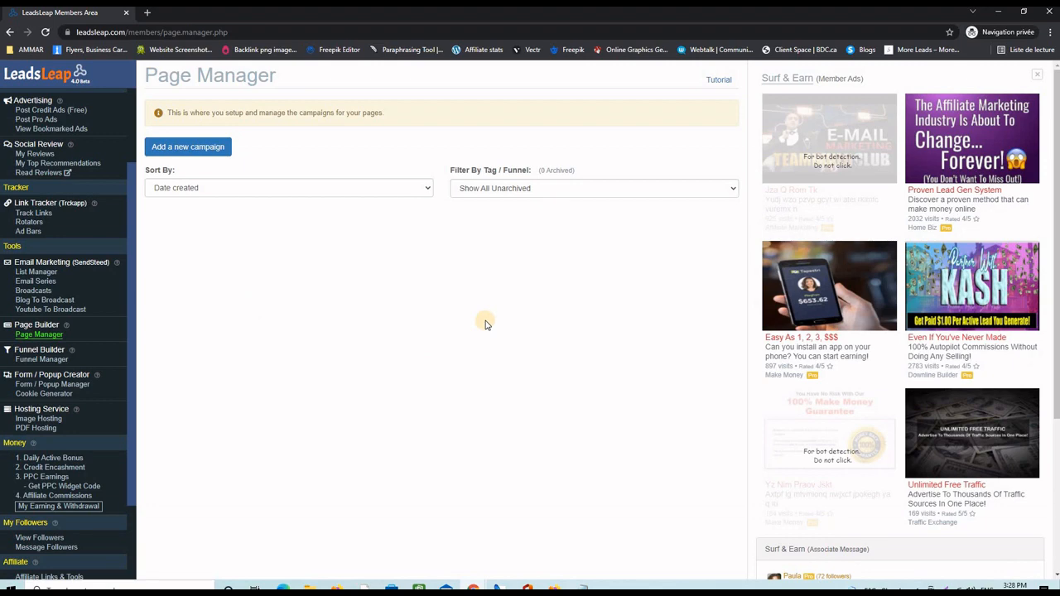
- Add a new page campaign with the campaign name '3birds'
left_click(187, 149)
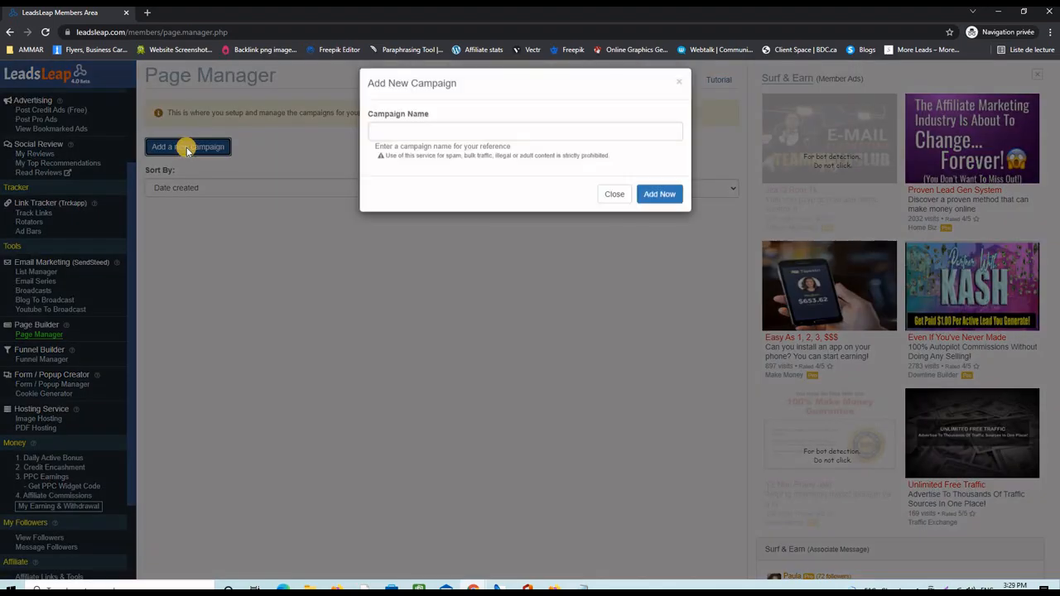
left_click(402, 139)
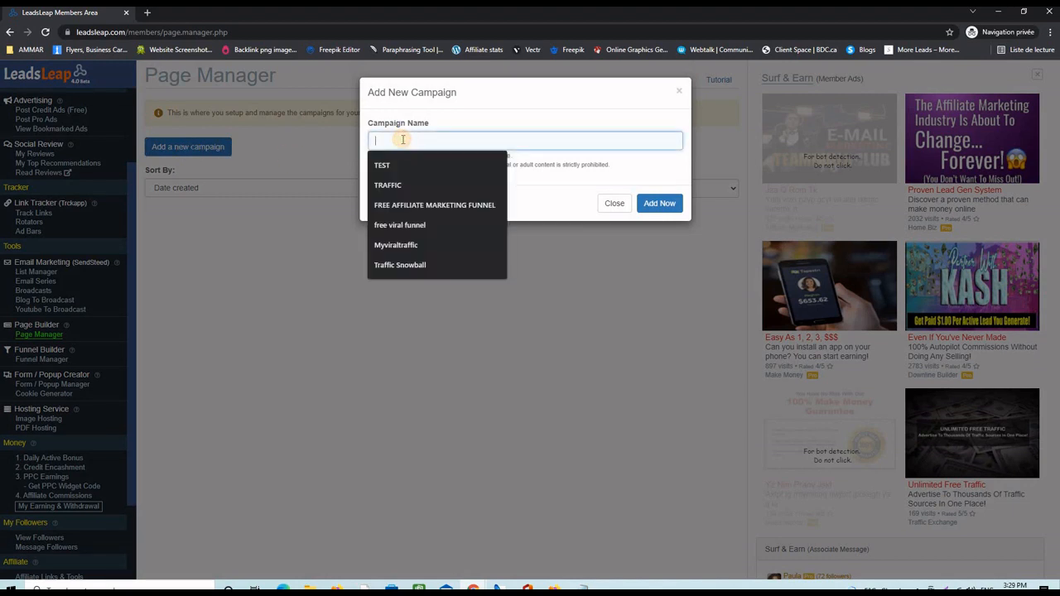
type("3bir")
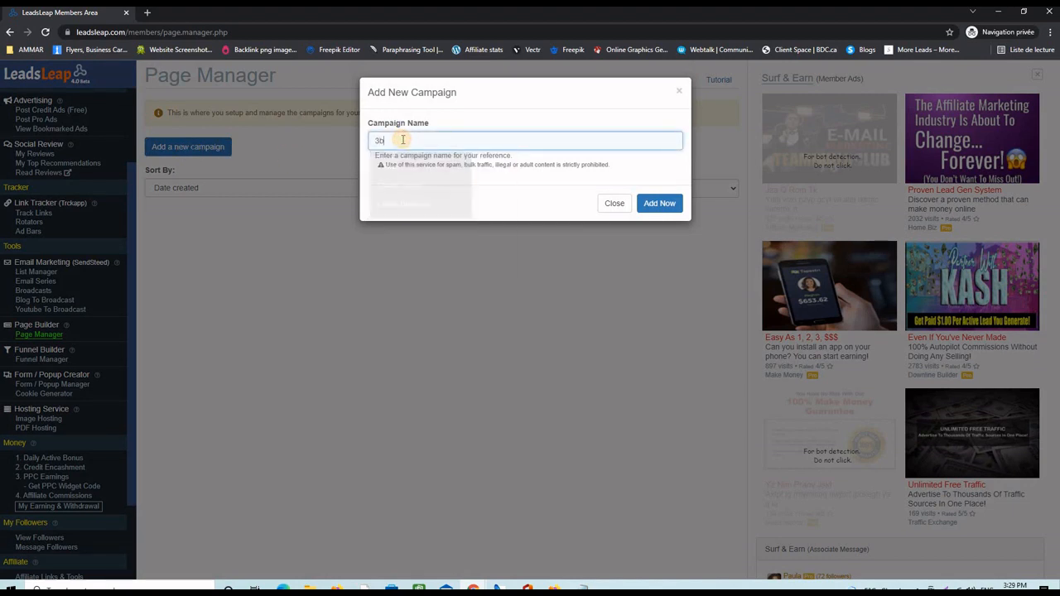
type("ds")
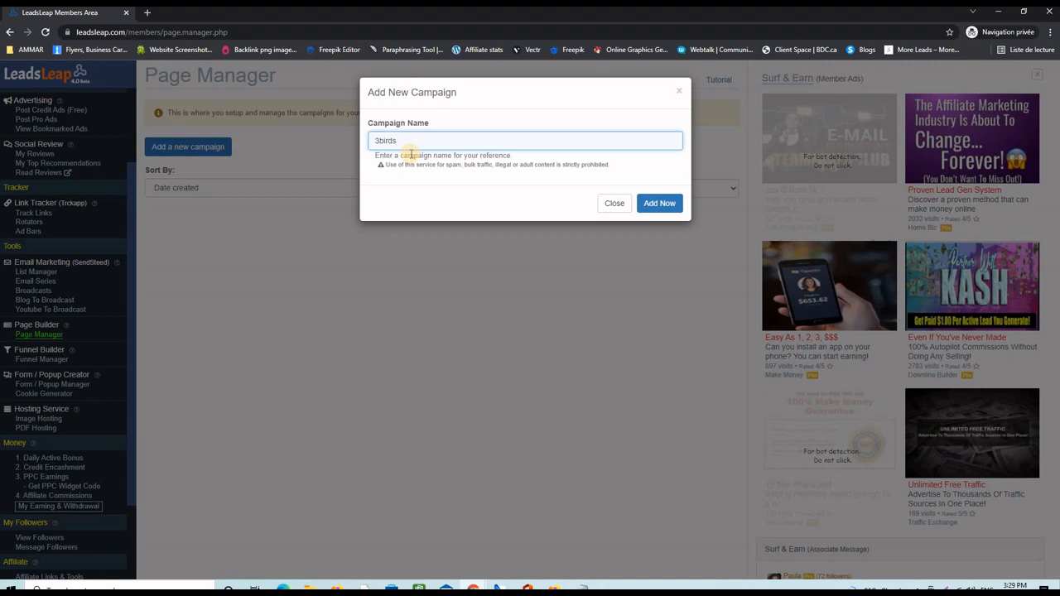
left_click(654, 203)
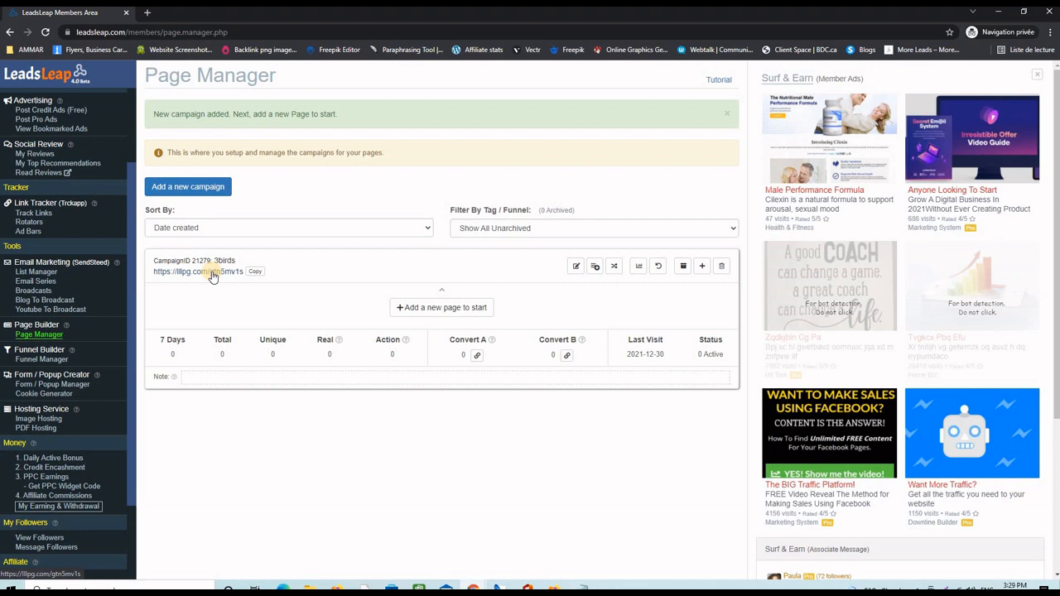
- Paste the share code into the 3birds campaign's import field to add Page 26263
left_click(702, 265)
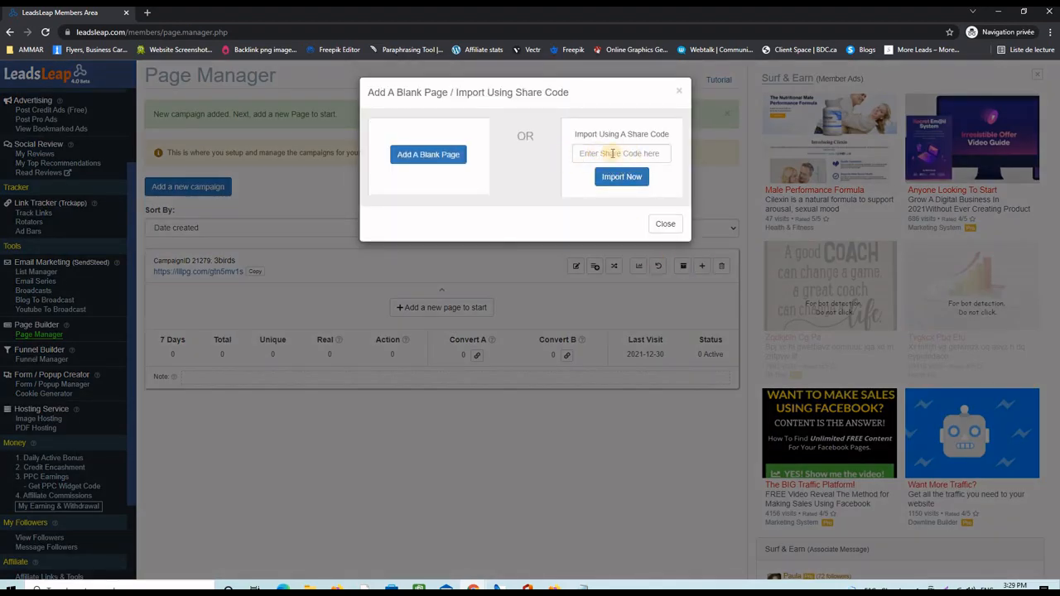
right_click(601, 154)
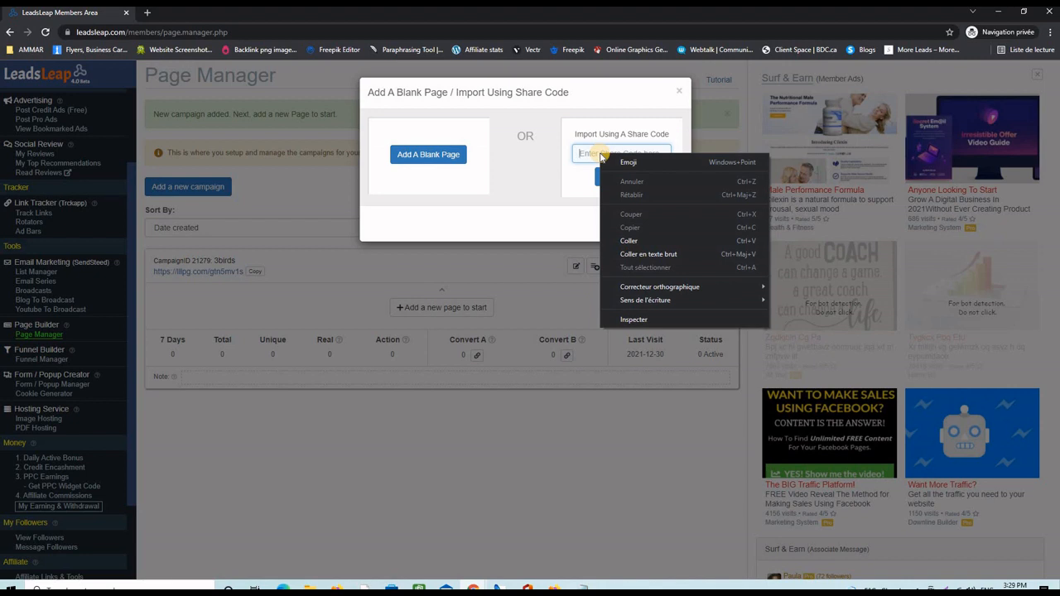
left_click(577, 153)
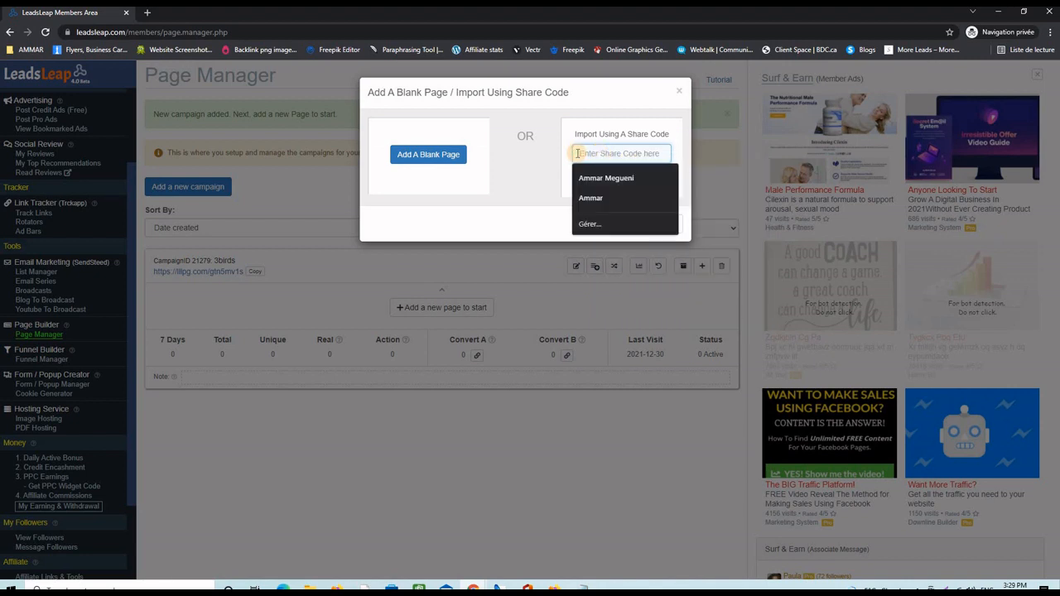
type("XXXXXXX")
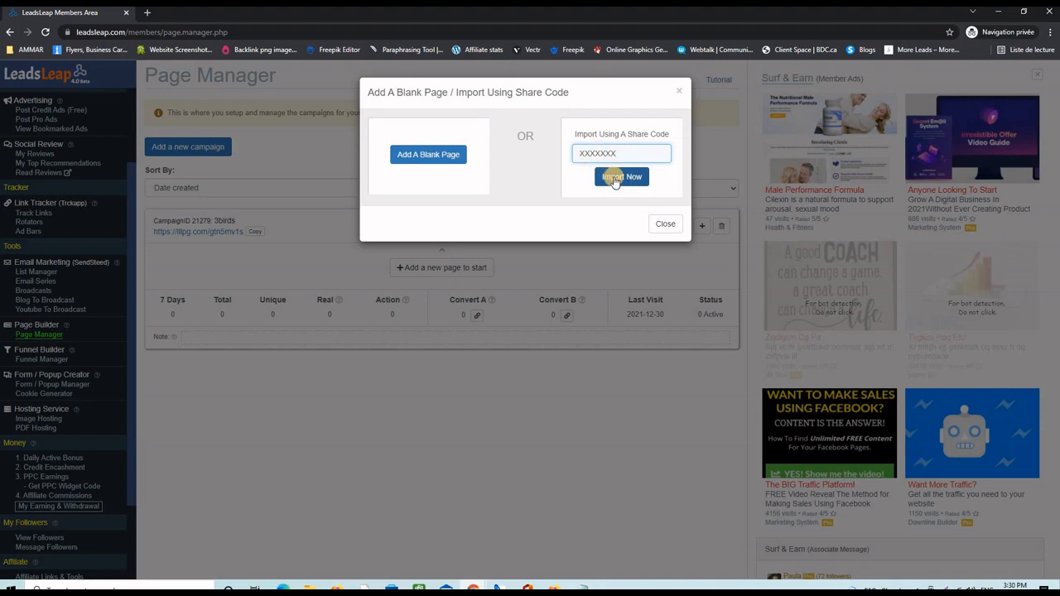
left_click(614, 178)
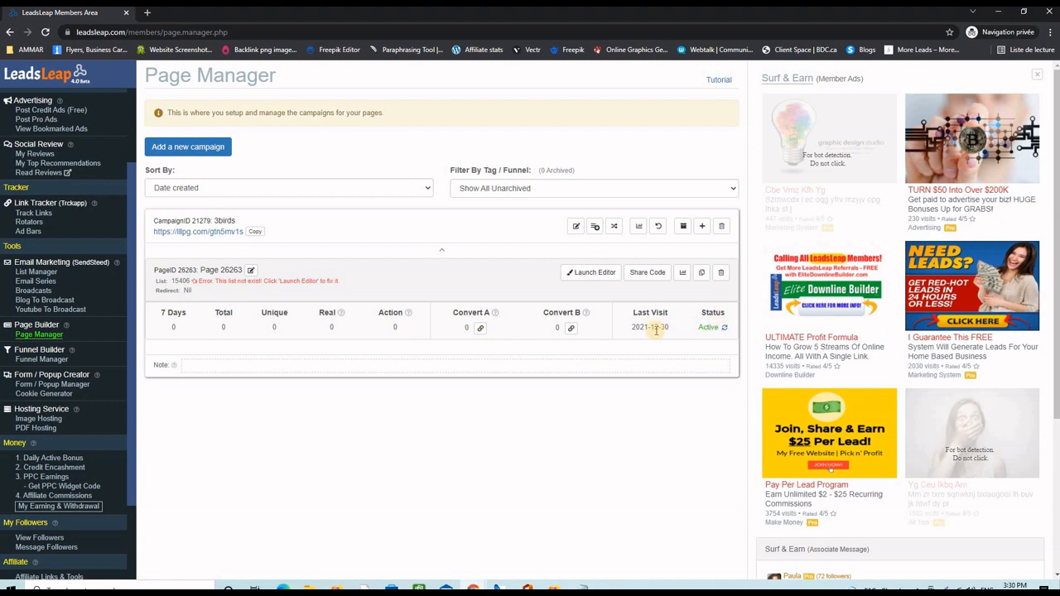
- Review the '3 Birds With One Stone' page at the lllpg.com short link, then return to Members Area
left_click(215, 235)
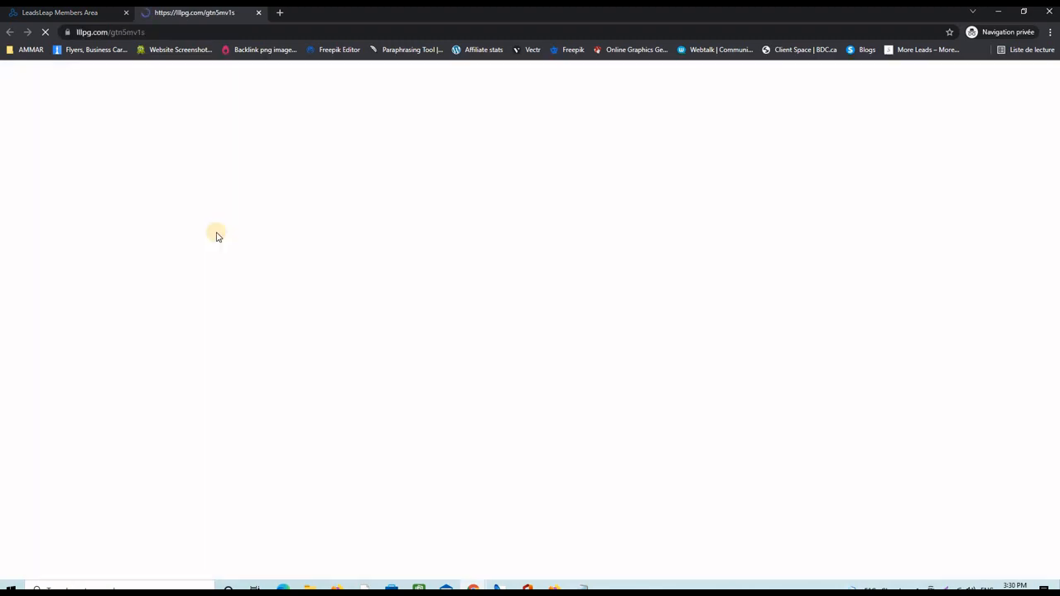
scroll(785, 395, "down", 3)
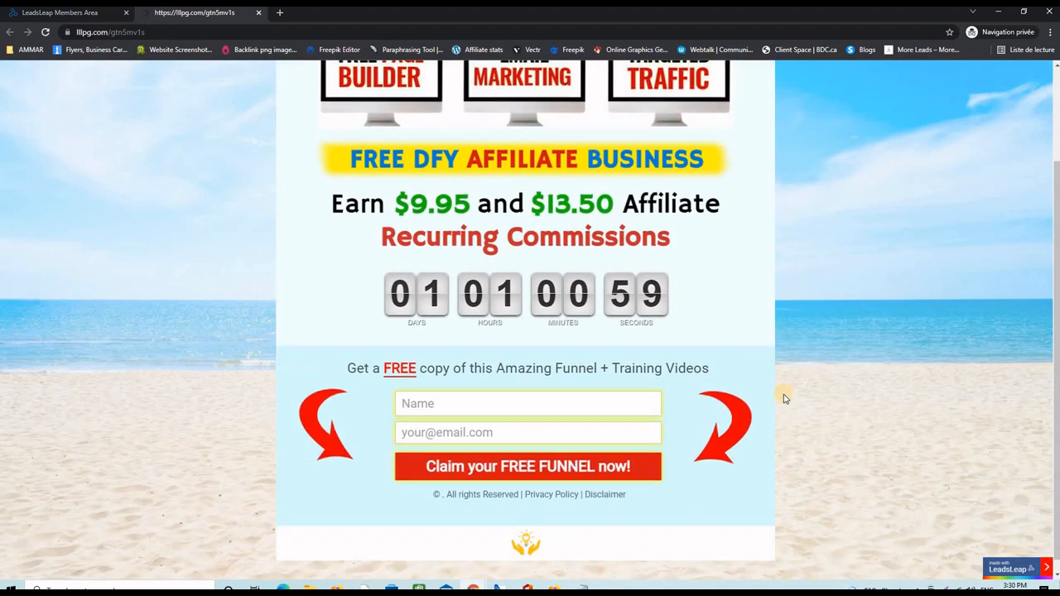
scroll(783, 399, "up", 3)
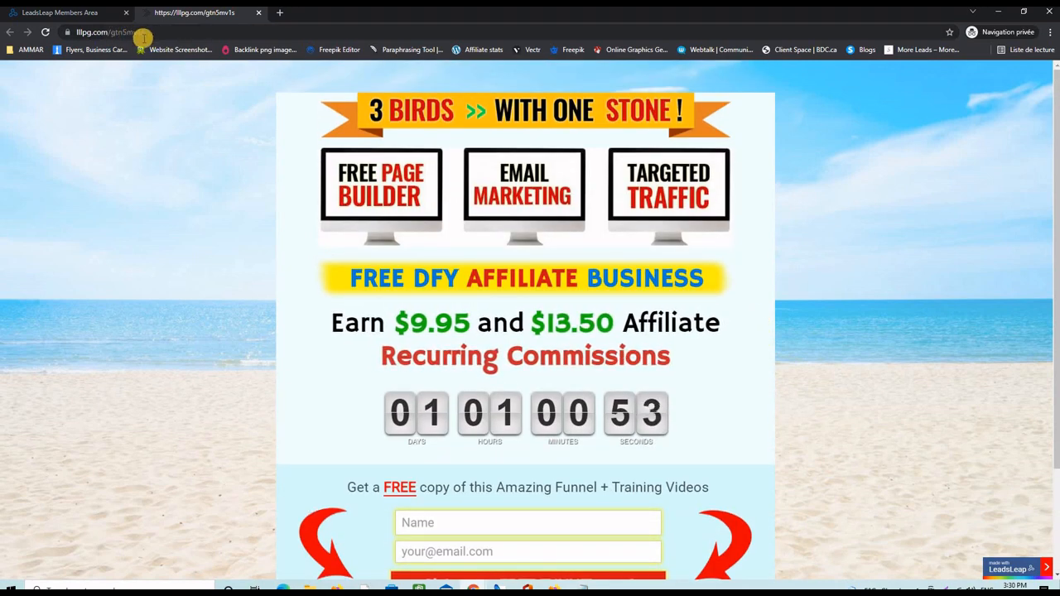
left_click(75, 15)
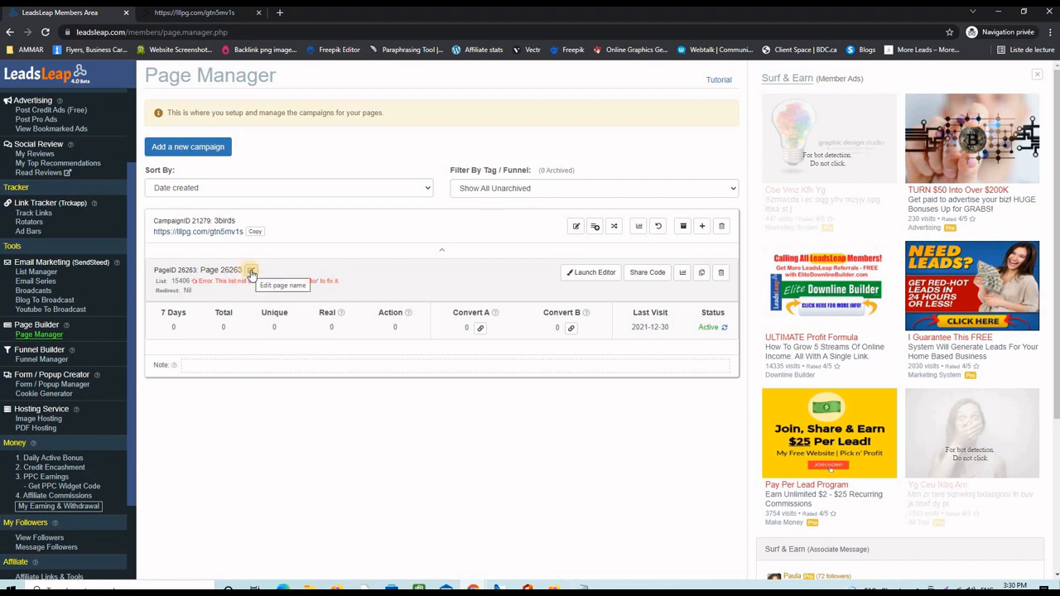
- Attach list ID 16033 (3birds) to Page 26263's opt-in form and save the page
left_click(595, 275)
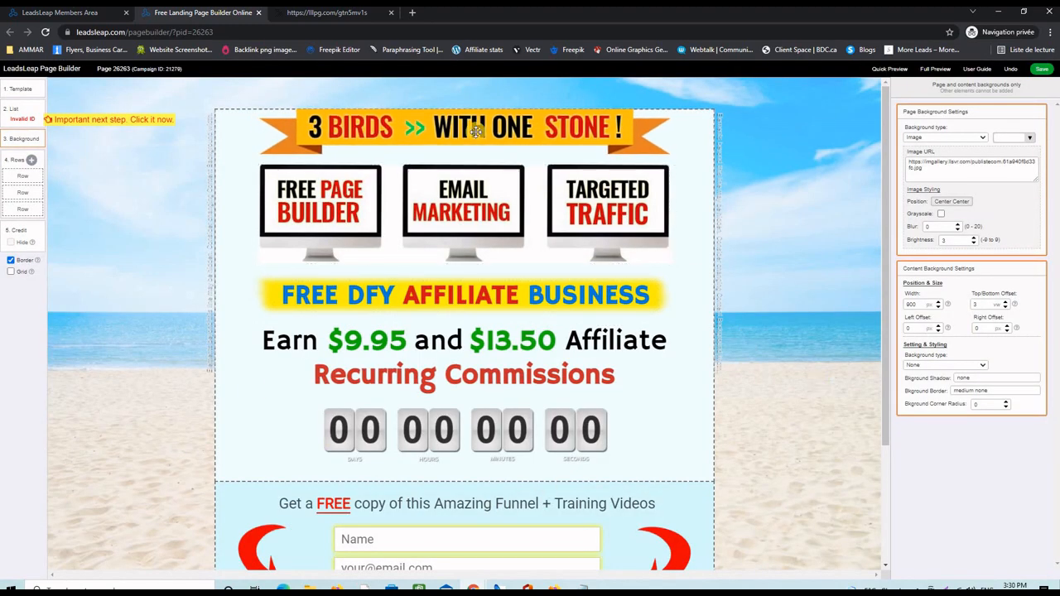
left_click(22, 121)
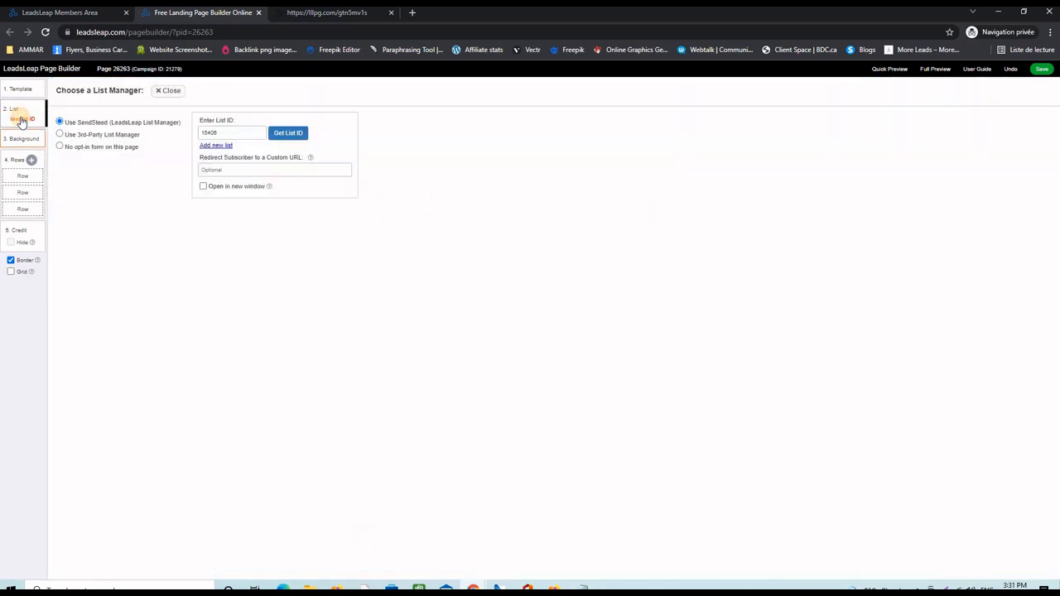
left_click(286, 133)
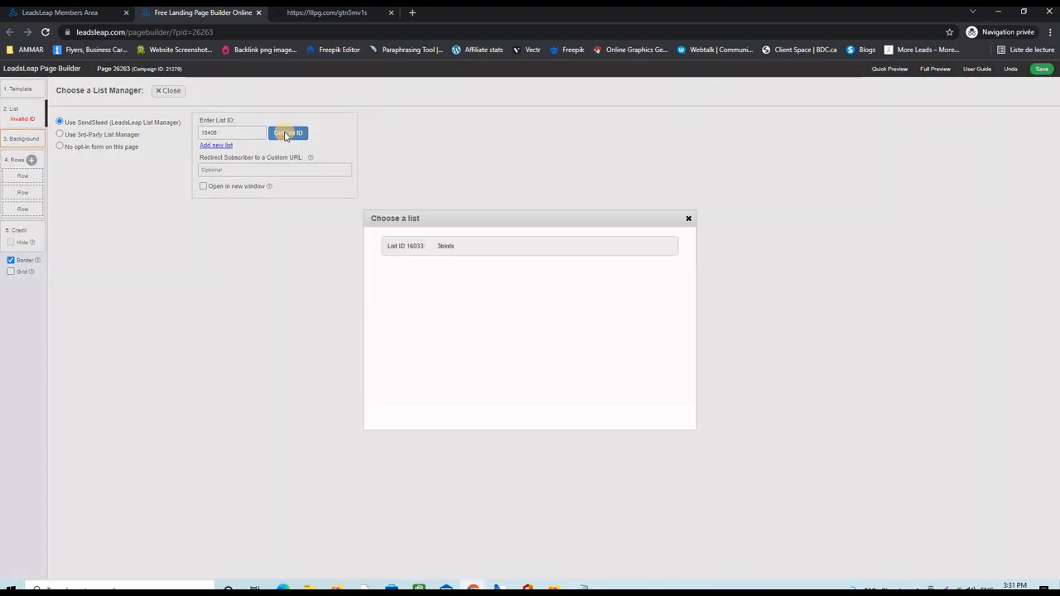
left_click(431, 246)
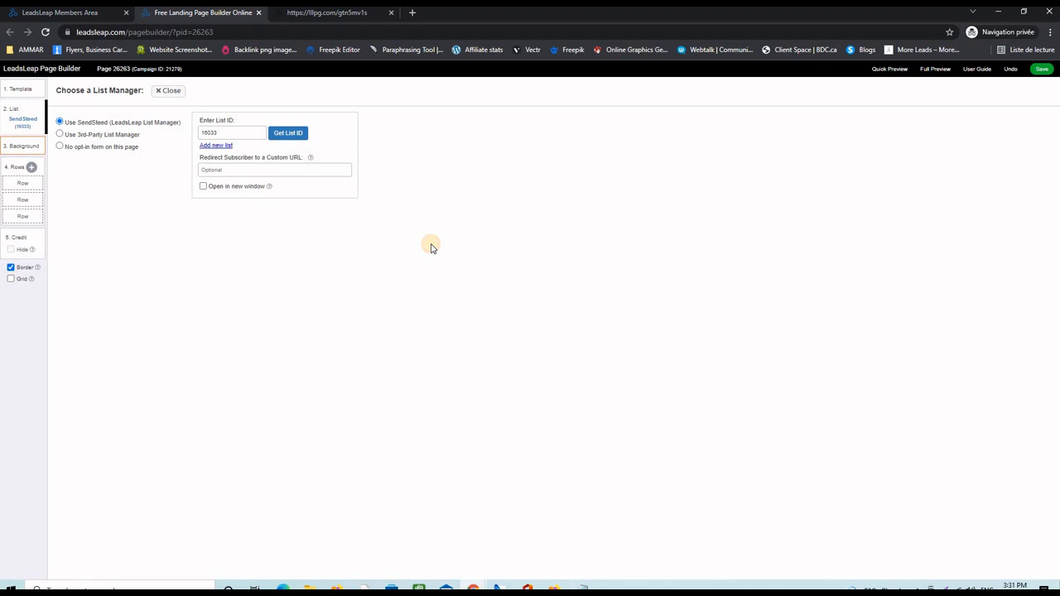
left_click(1041, 69)
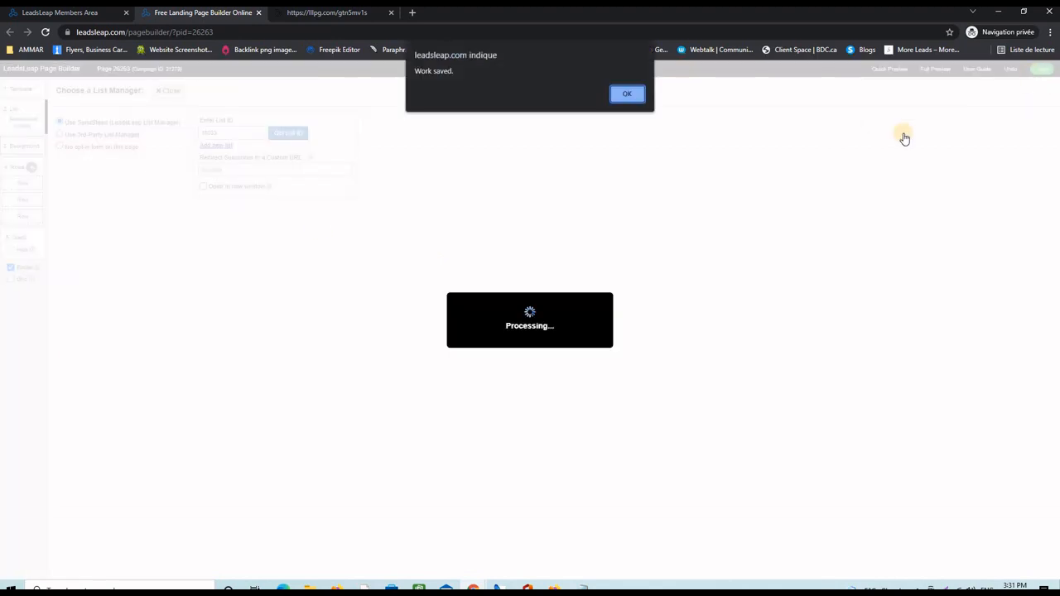
left_click(635, 99)
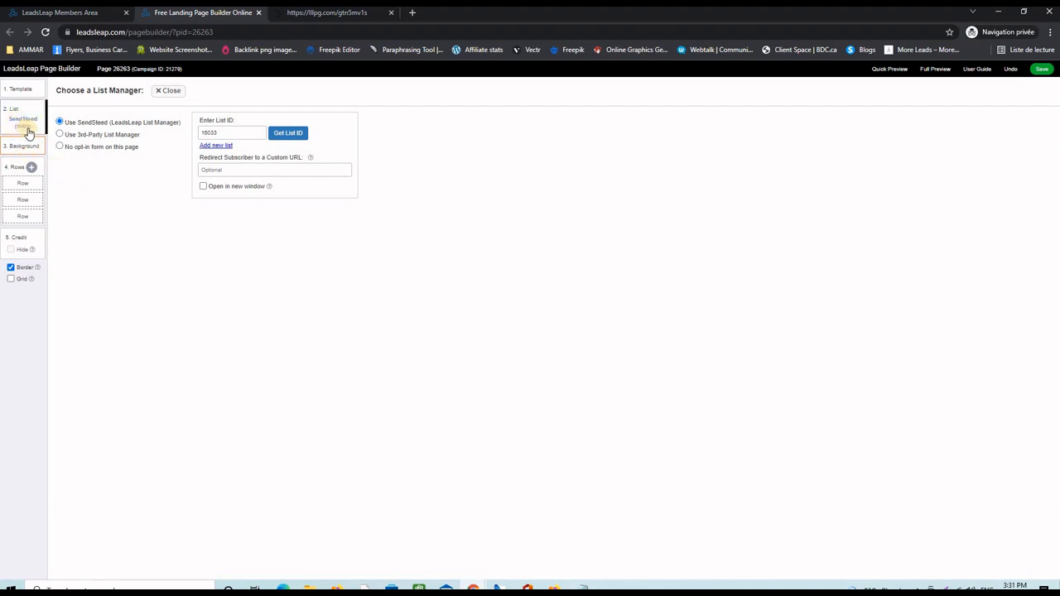
- Go back to the page canvas, selecting the opt-in form row and then the top row
left_click(26, 188)
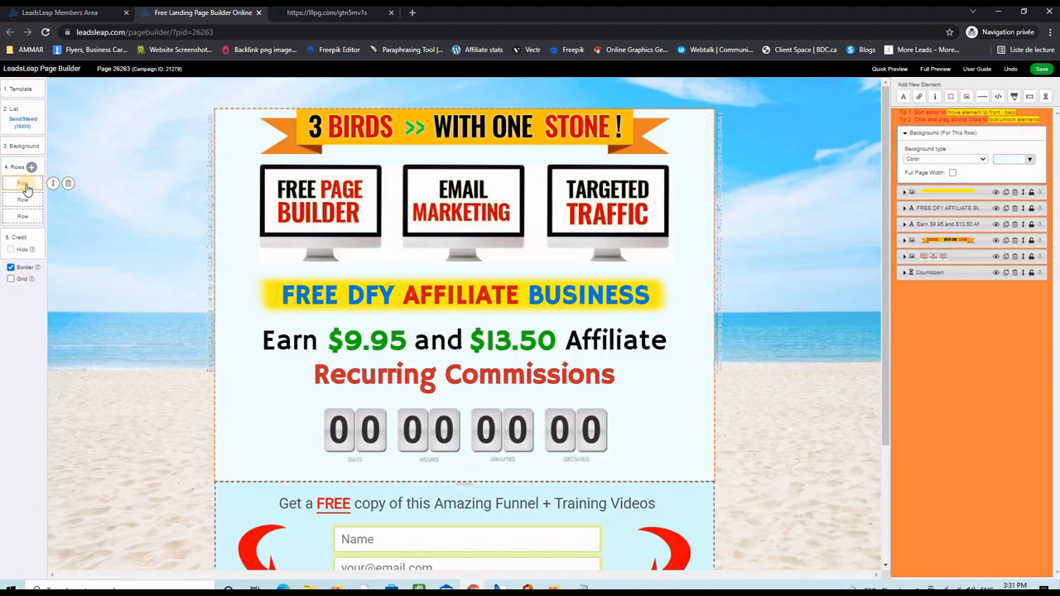
left_click(25, 218)
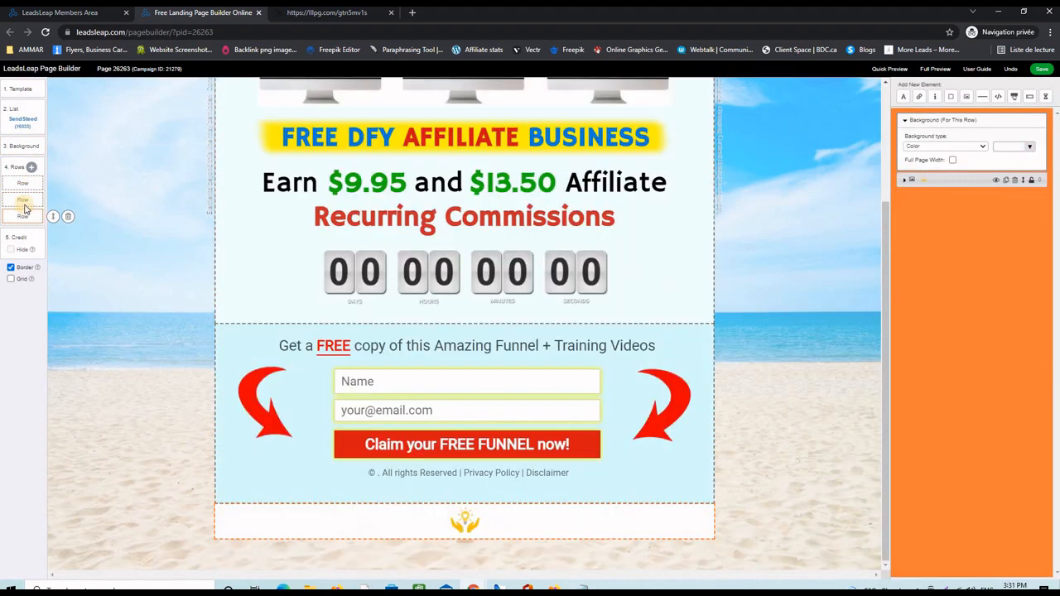
left_click(23, 183)
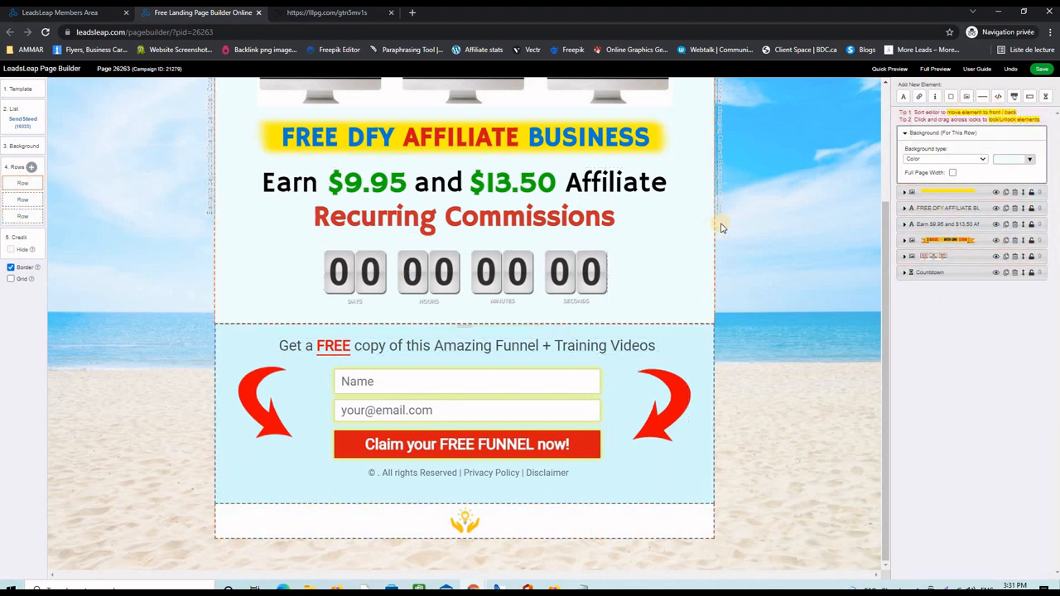
scroll(750, 273, "up", 2)
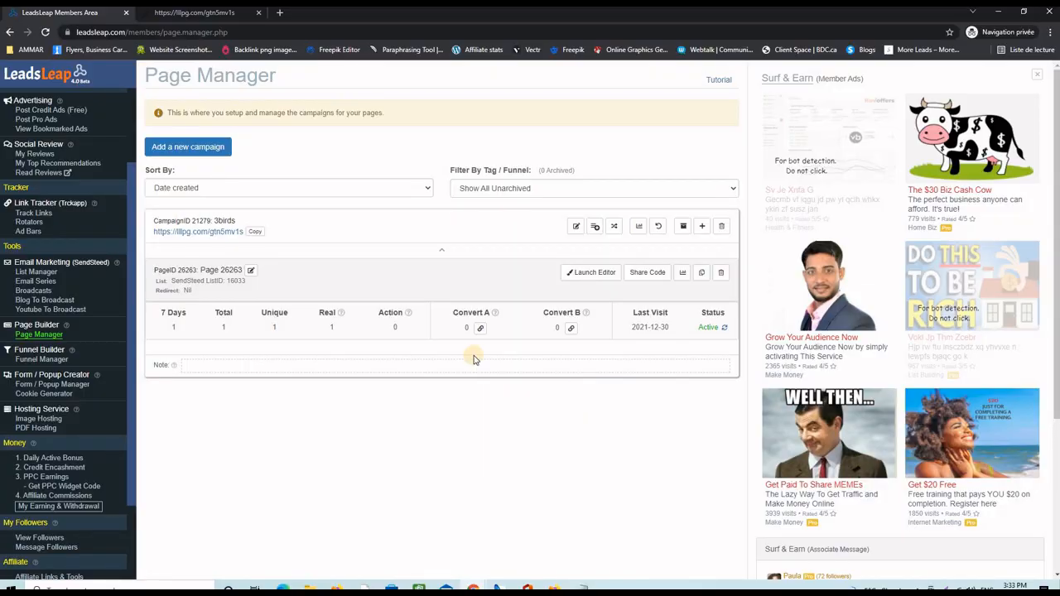
- Add another page campaign, entering 'thankyou' as the campaign name
left_click(200, 150)
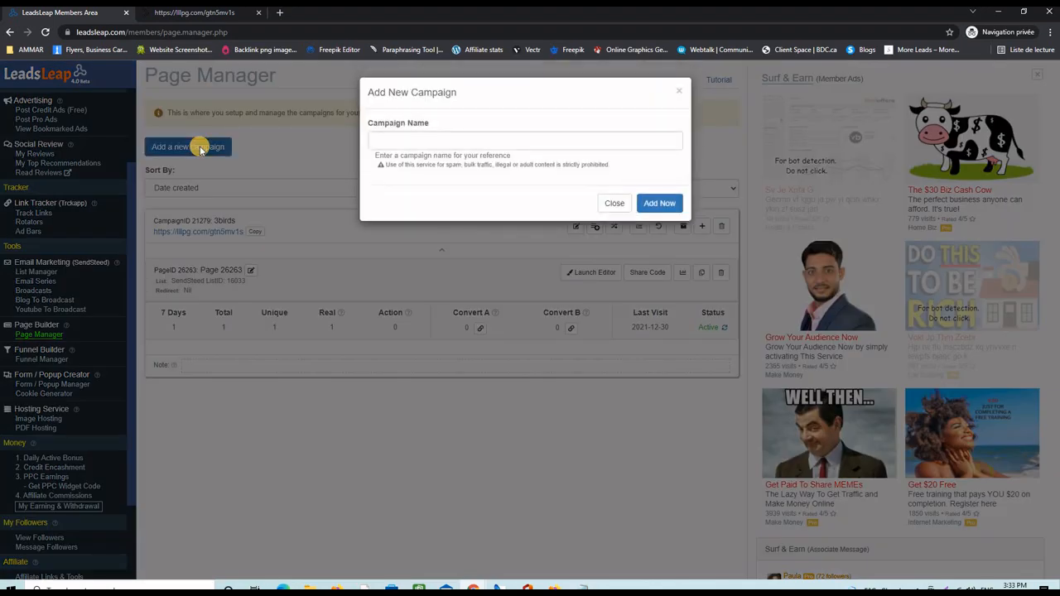
left_click(381, 142)
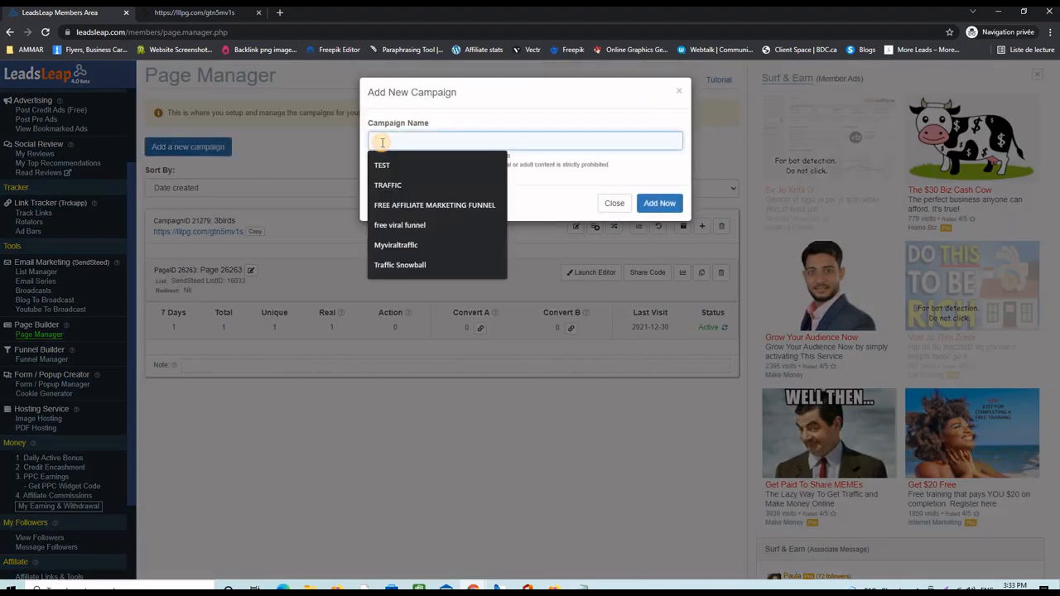
type("thank")
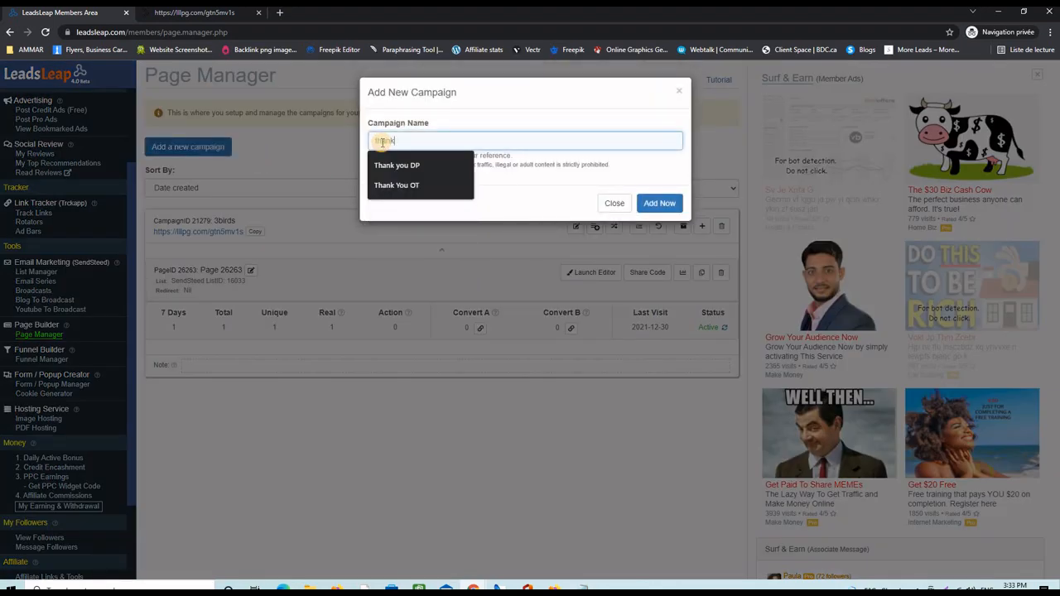
type("you")
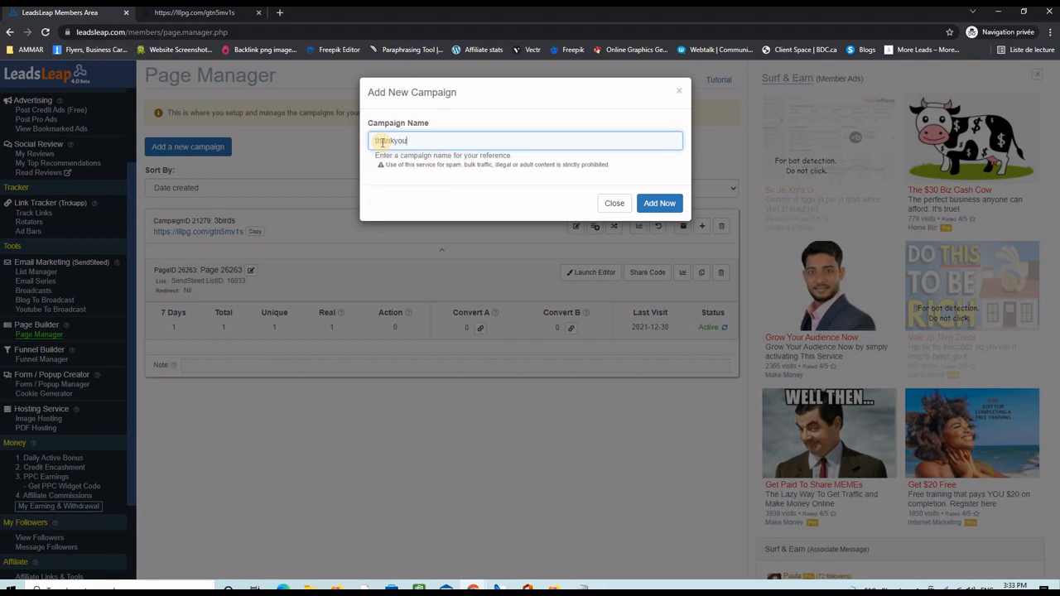
left_click(659, 203)
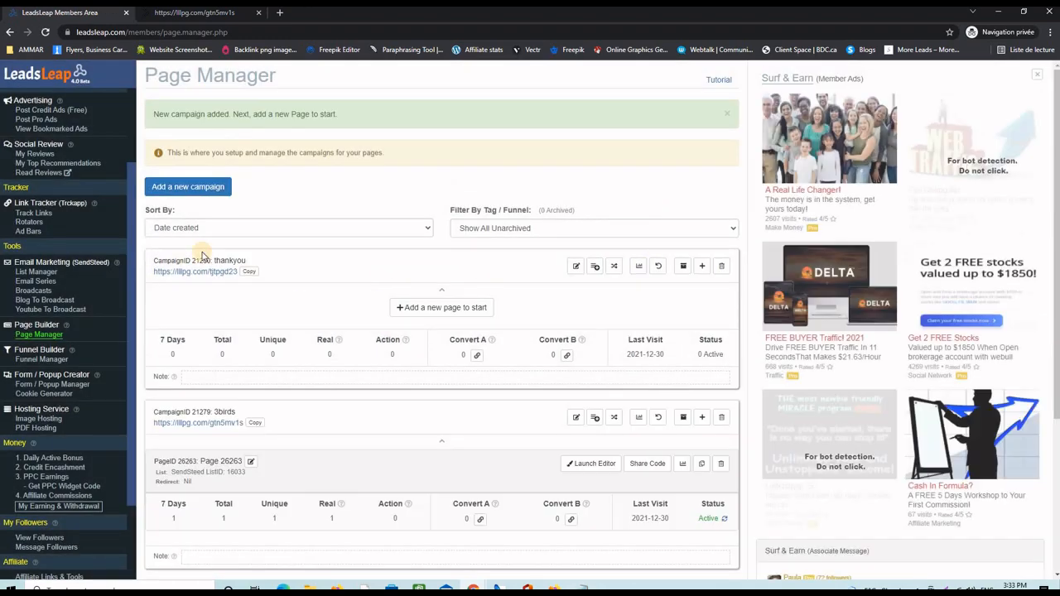
- Import Page 26264 '3 Birds Thank you' into the thankyou campaign using its share code
left_click(702, 269)
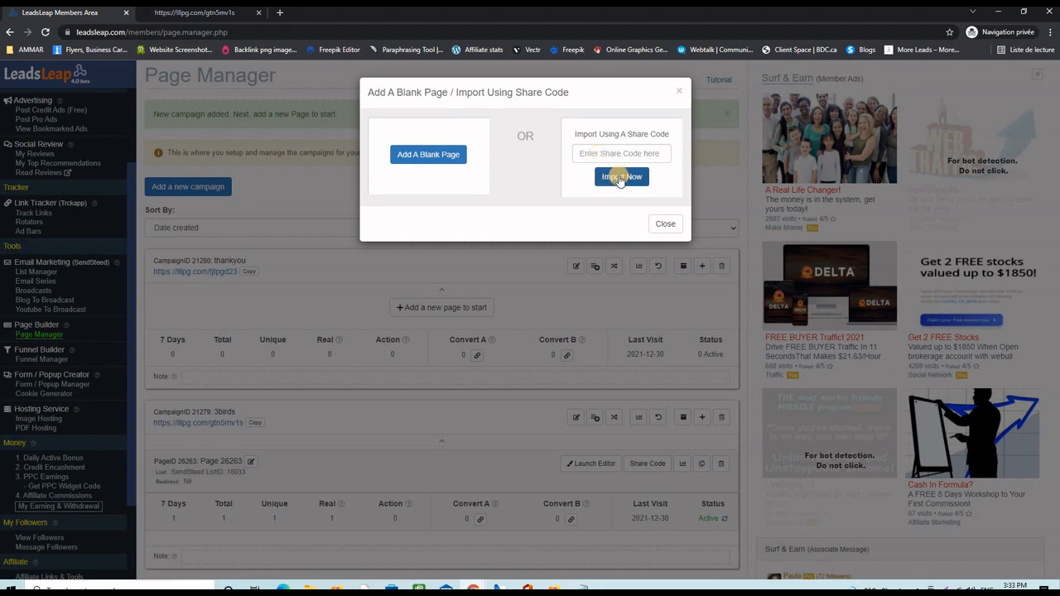
left_click(619, 177)
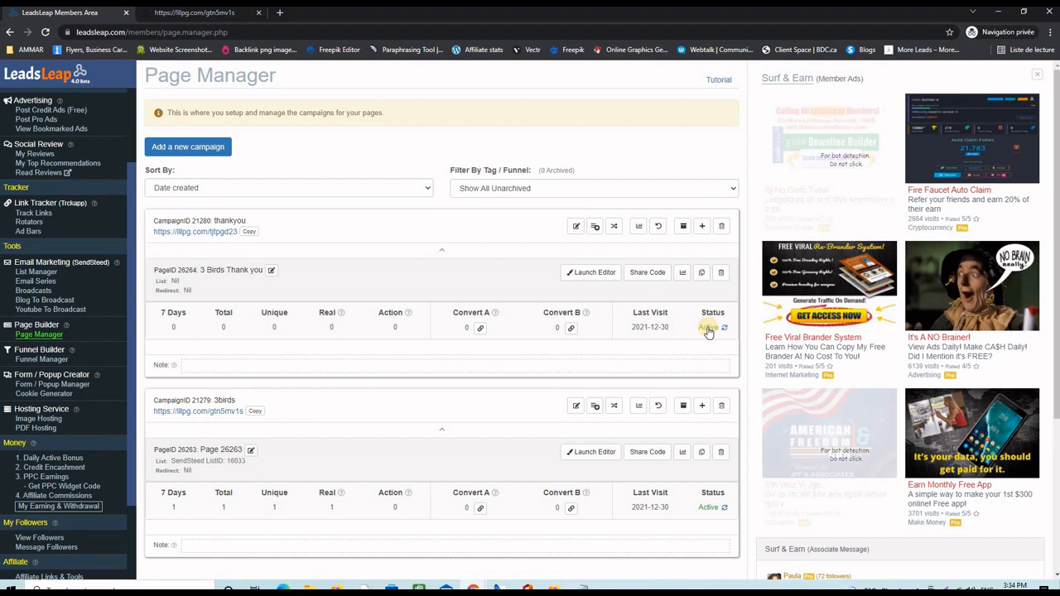
- Open Page 26264, inspect the 'Create Your Free Leadsleap account' button's link, and save the page
left_click(583, 275)
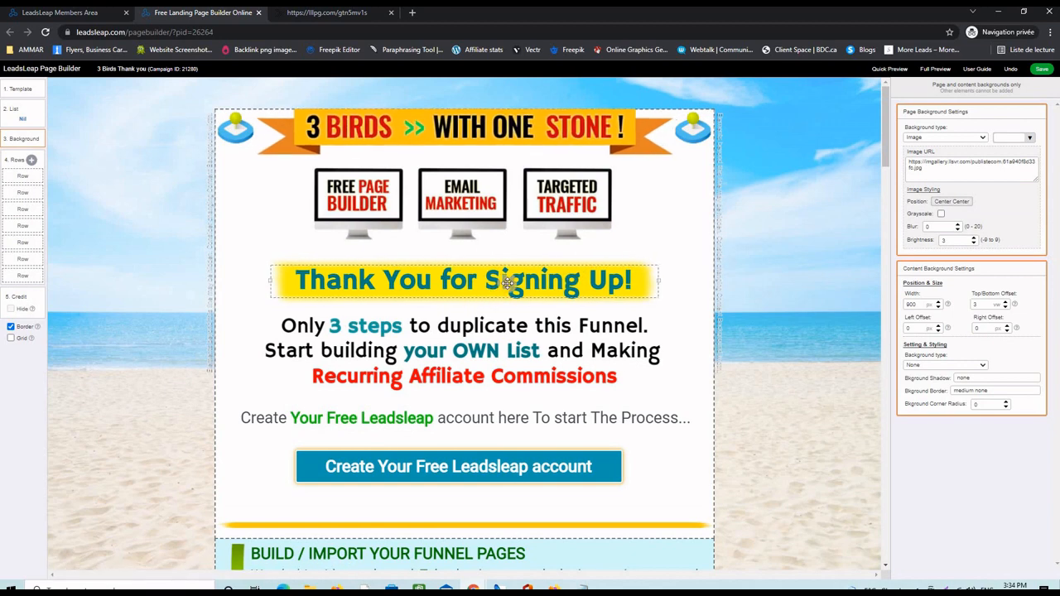
scroll(726, 367, "down", 3)
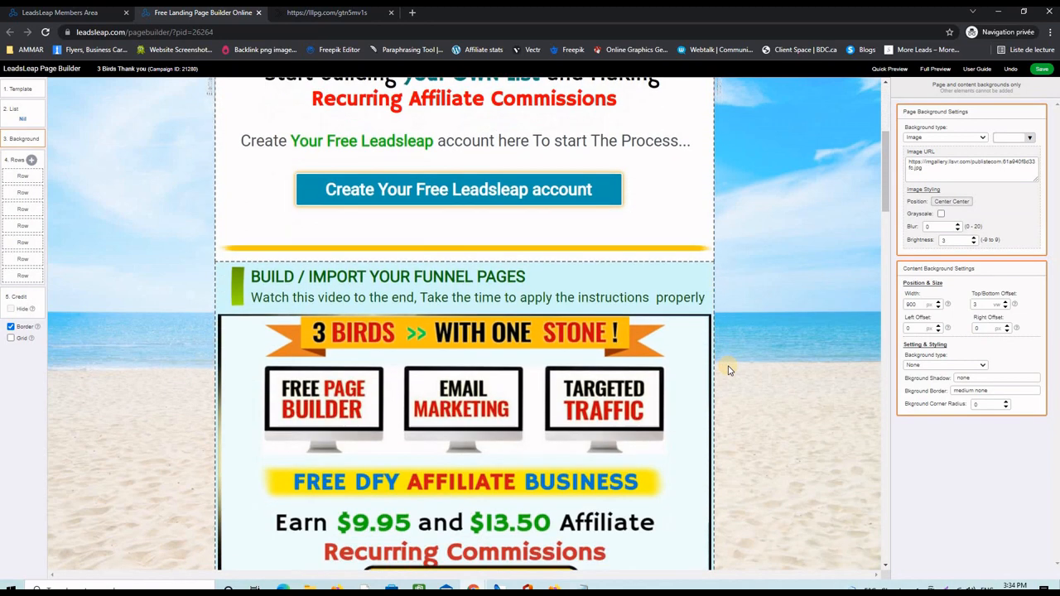
scroll(728, 370, "up", 3)
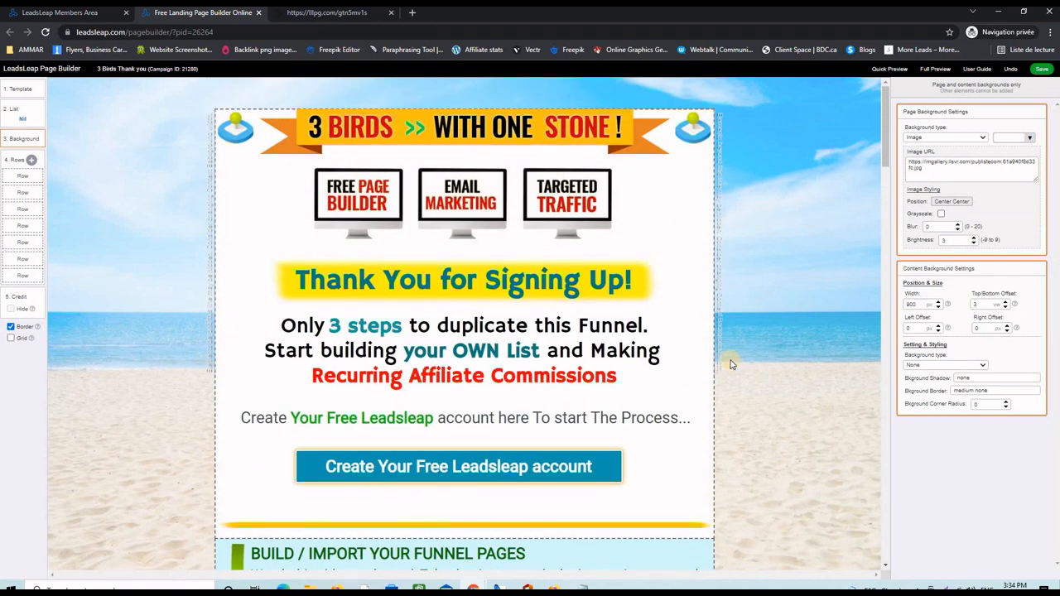
scroll(730, 365, "down", 1)
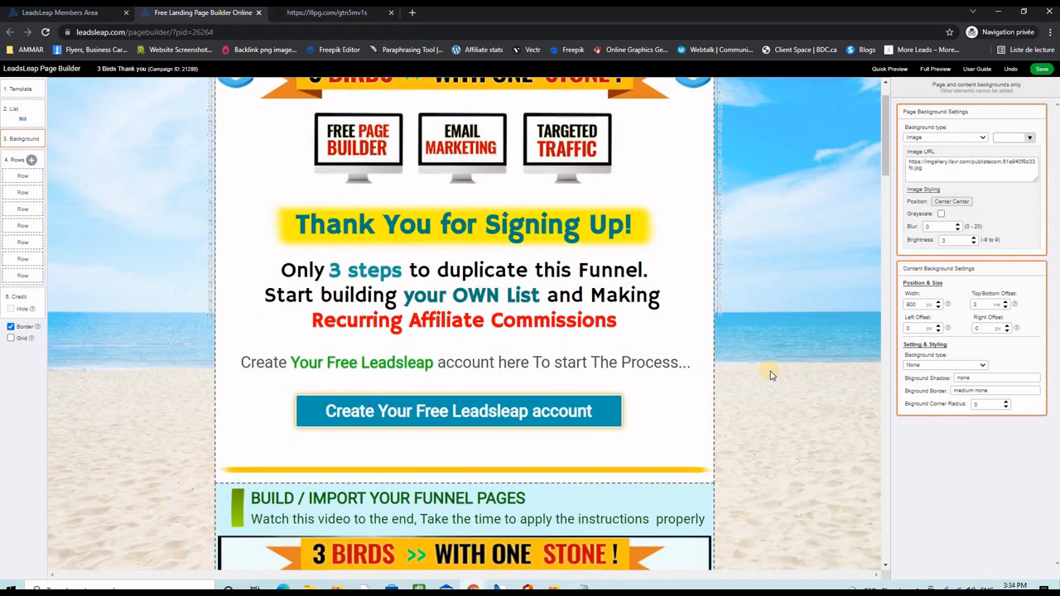
scroll(720, 374, "down", 1)
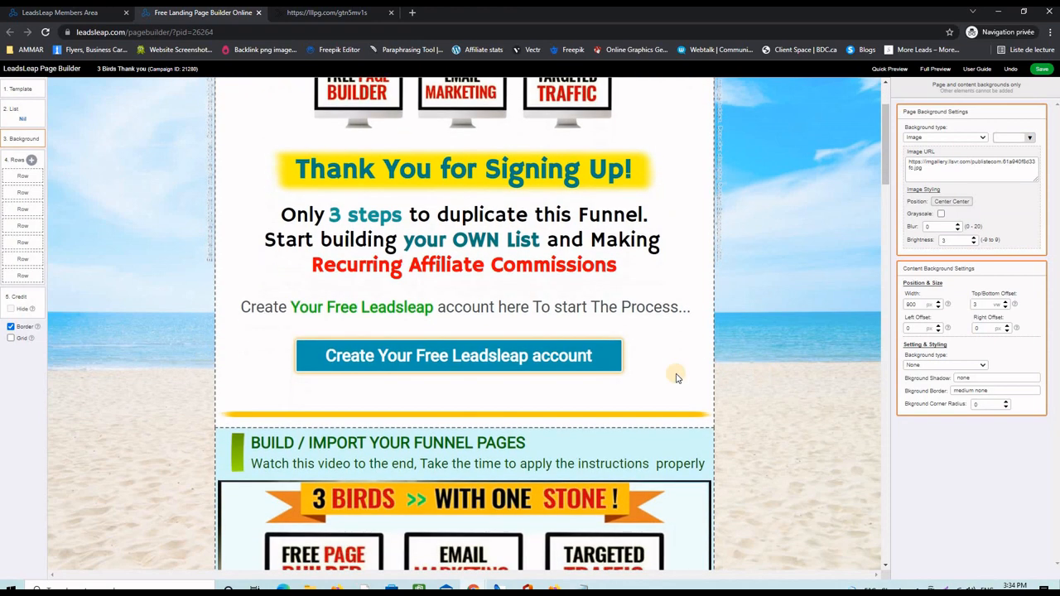
left_click(555, 356)
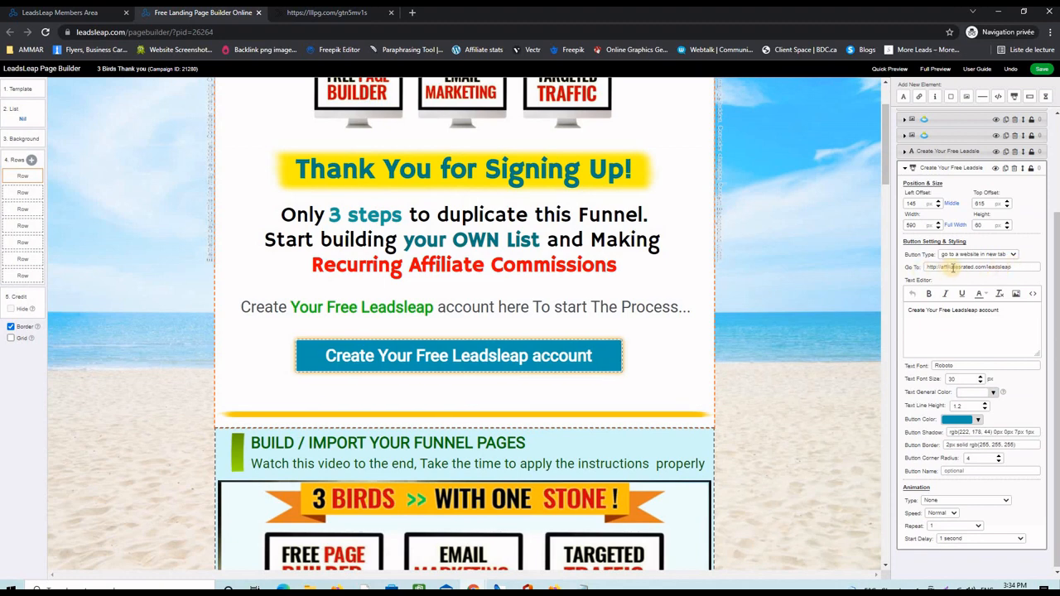
left_click(1044, 73)
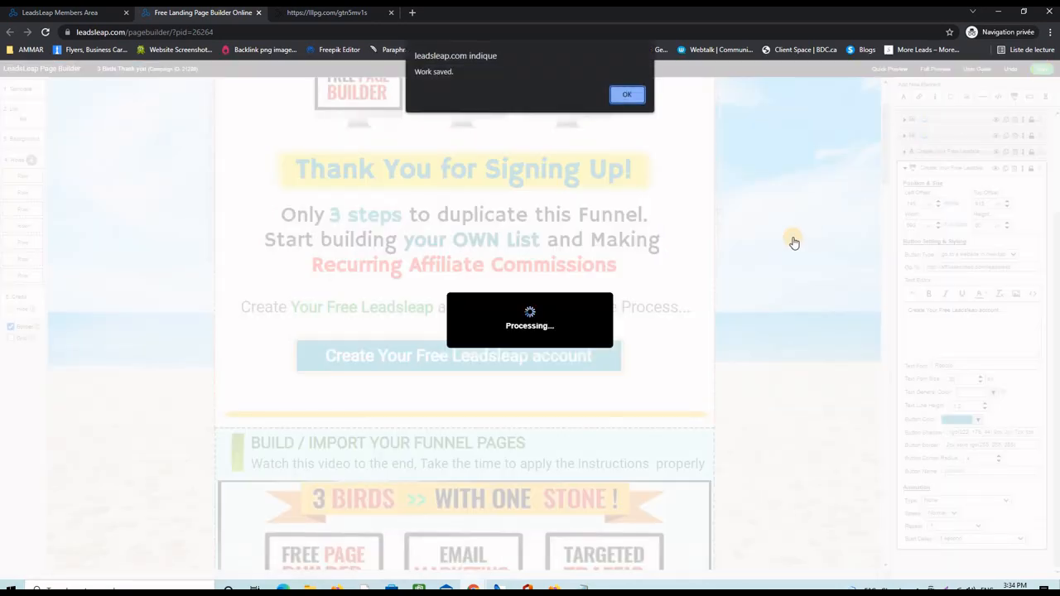
left_click(626, 89)
scroll(772, 328, "down", 4)
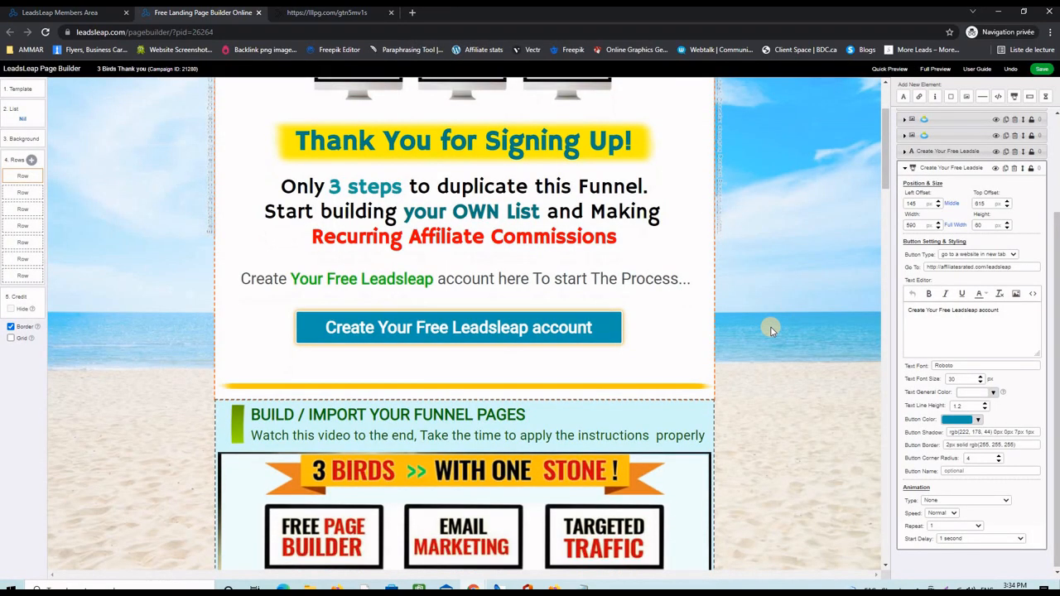
scroll(770, 327, "down", 6)
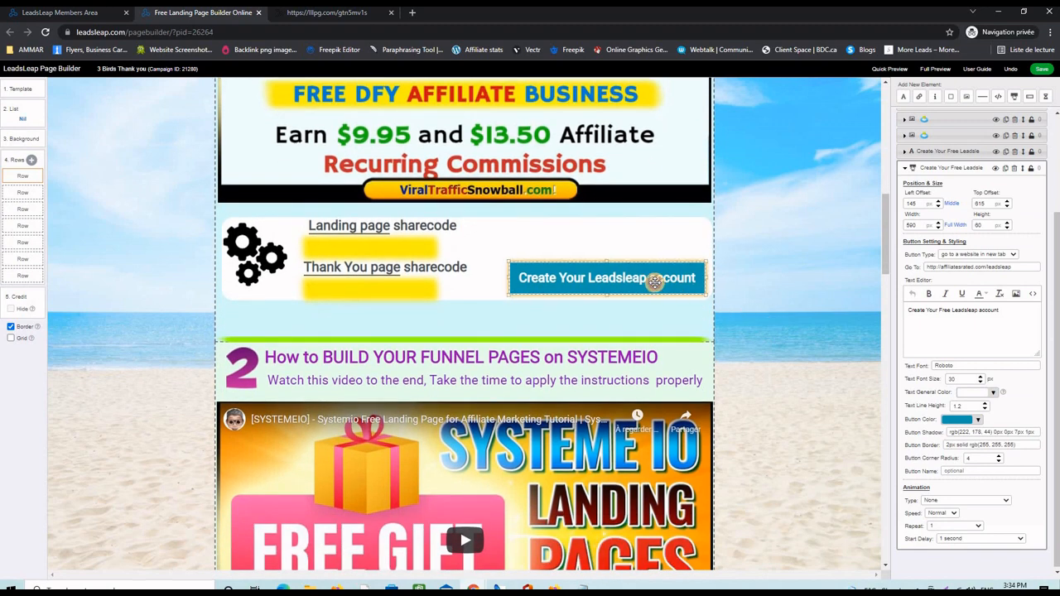
left_click(654, 283)
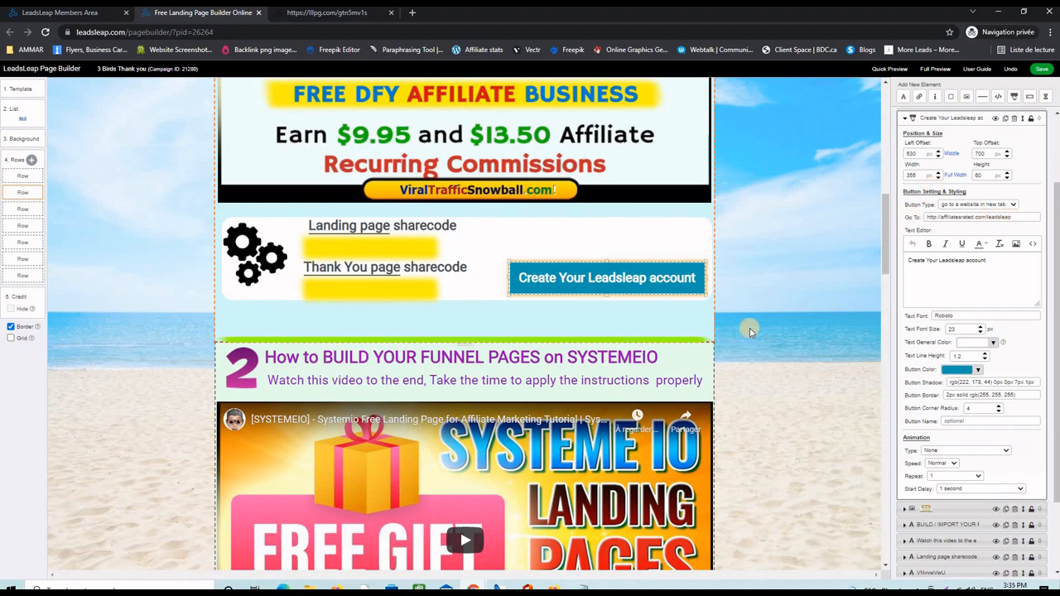
scroll(772, 329, "down", 1)
scroll(770, 323, "down", 8)
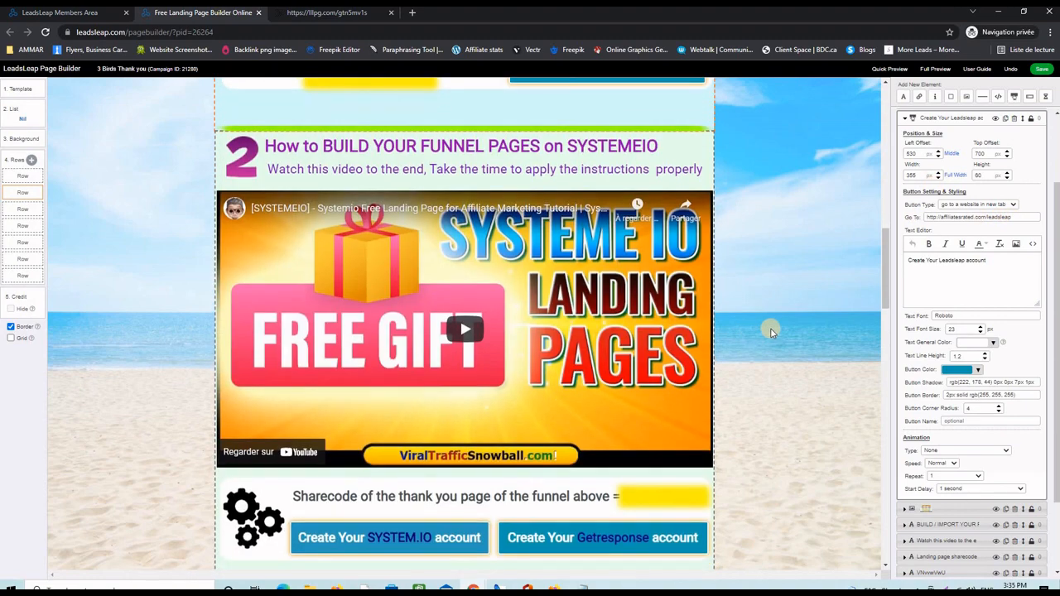
scroll(767, 289, "up", 3)
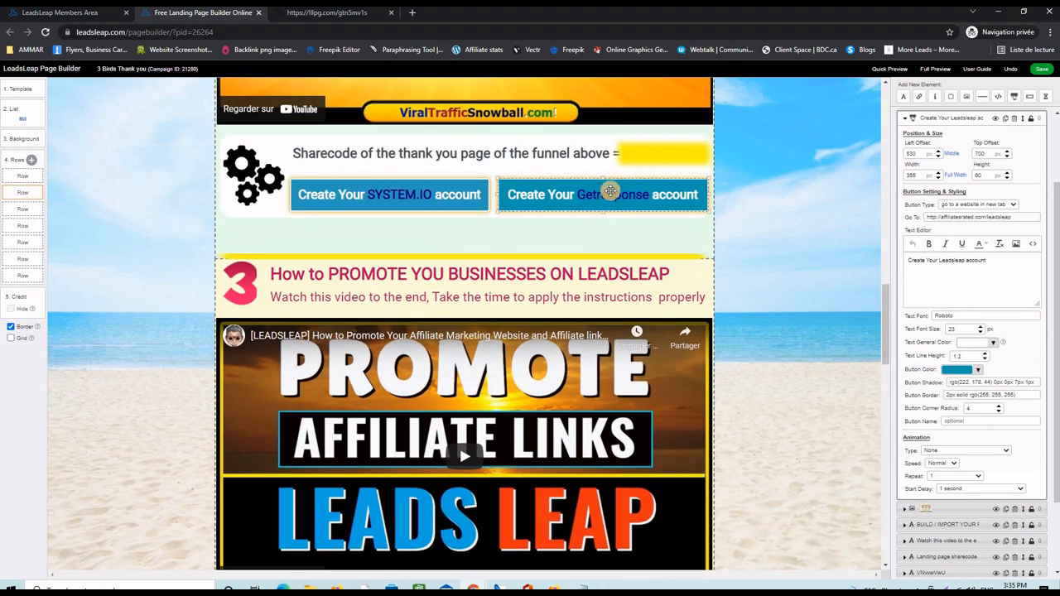
left_click(620, 196)
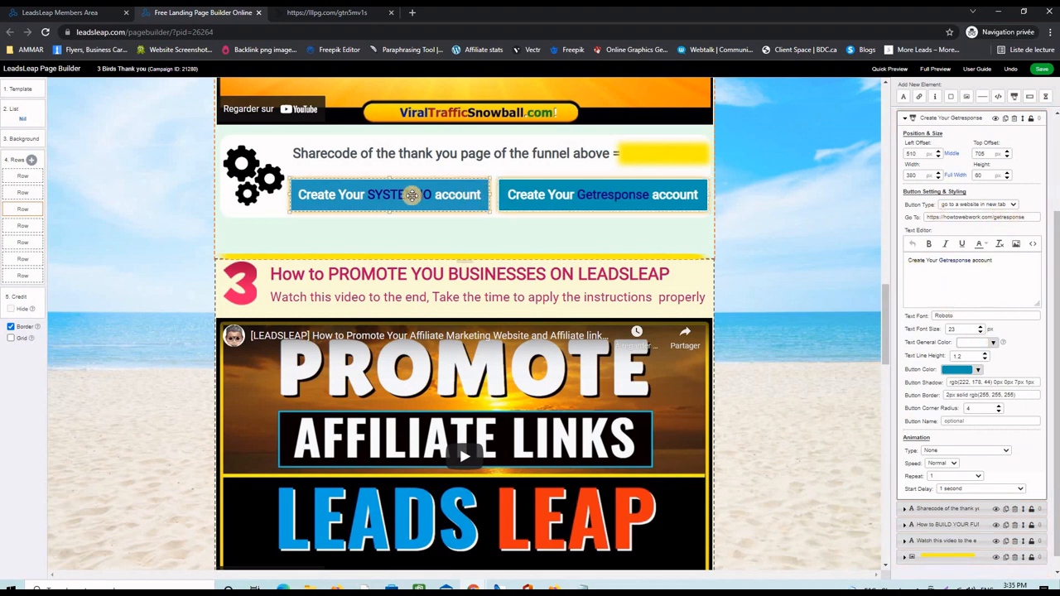
left_click(412, 195)
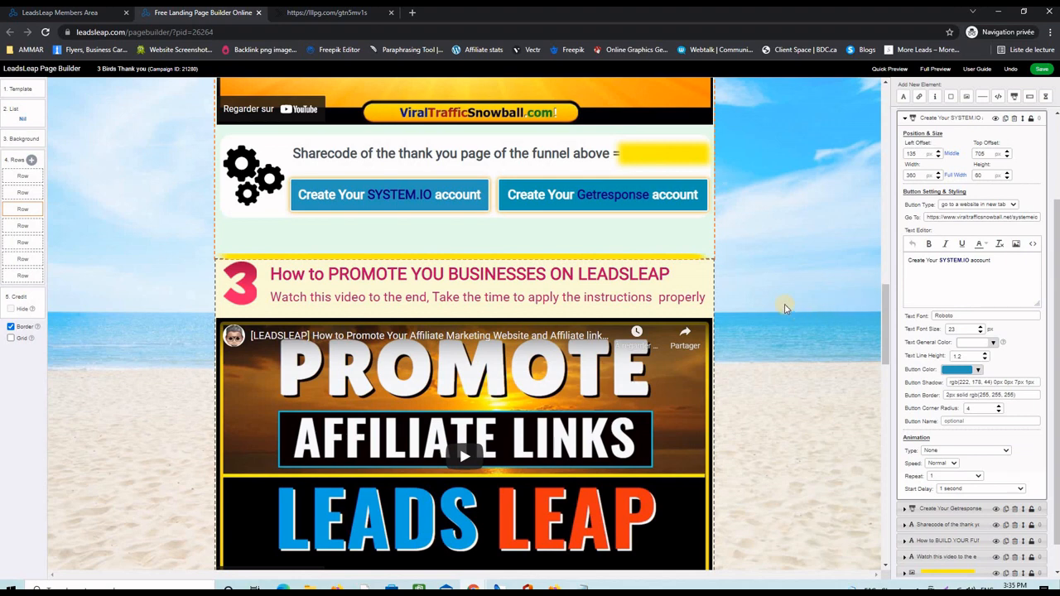
scroll(784, 306, "down", 3)
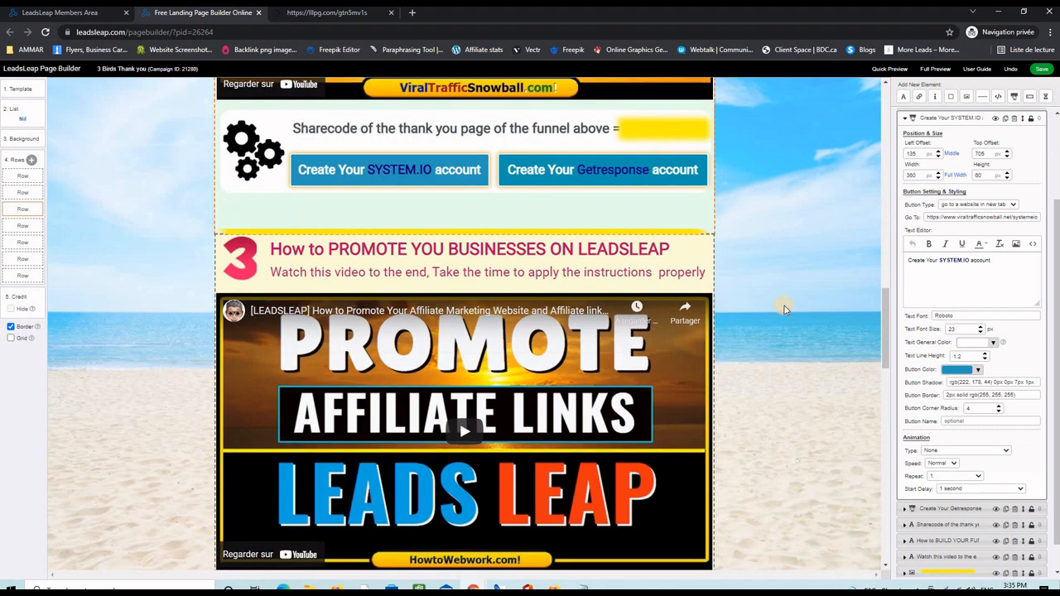
scroll(783, 305, "down", 3)
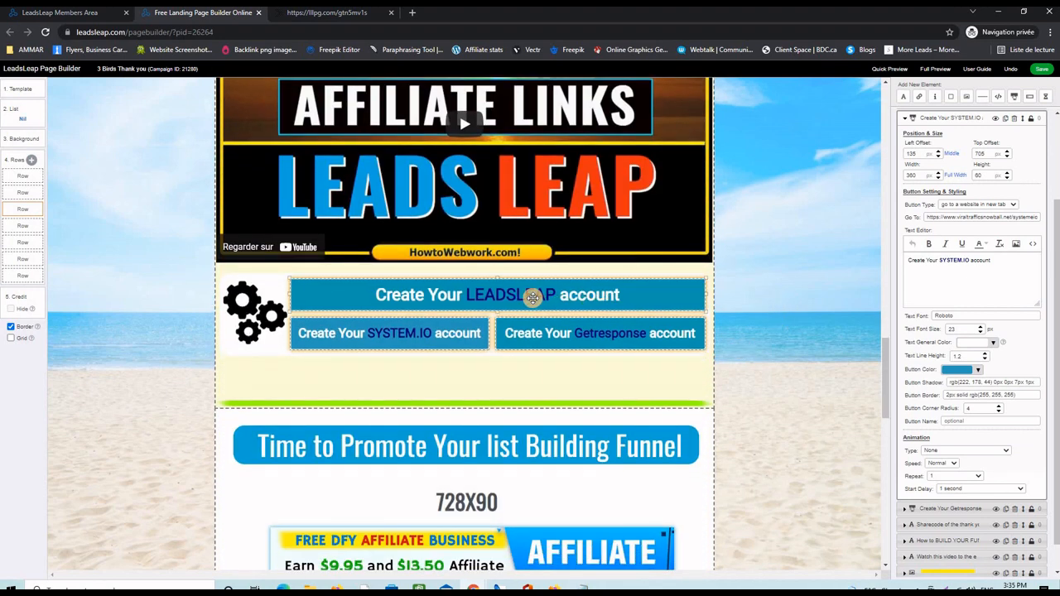
left_click(574, 337)
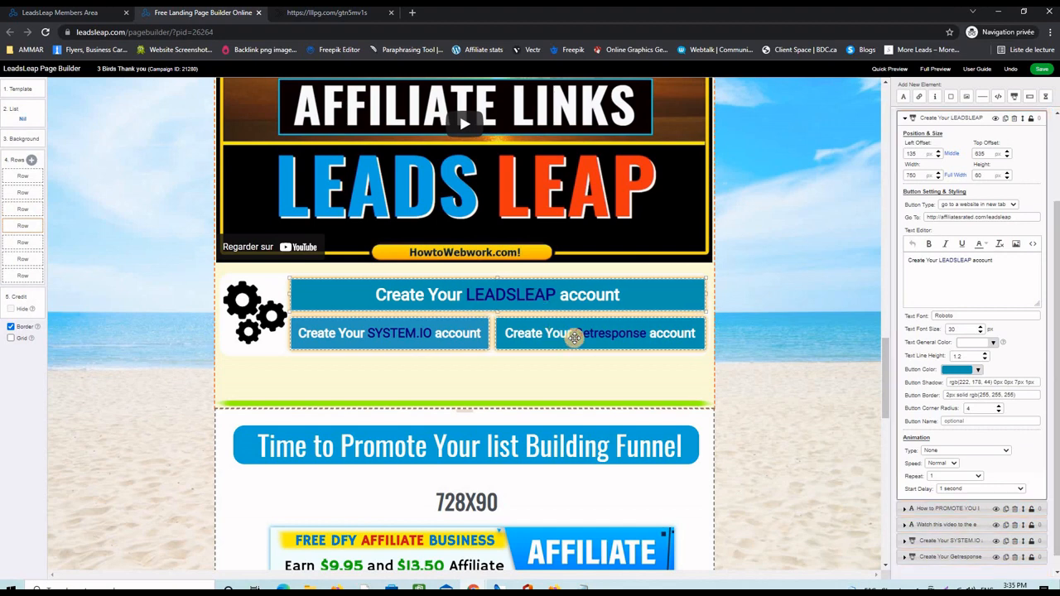
left_click(462, 333)
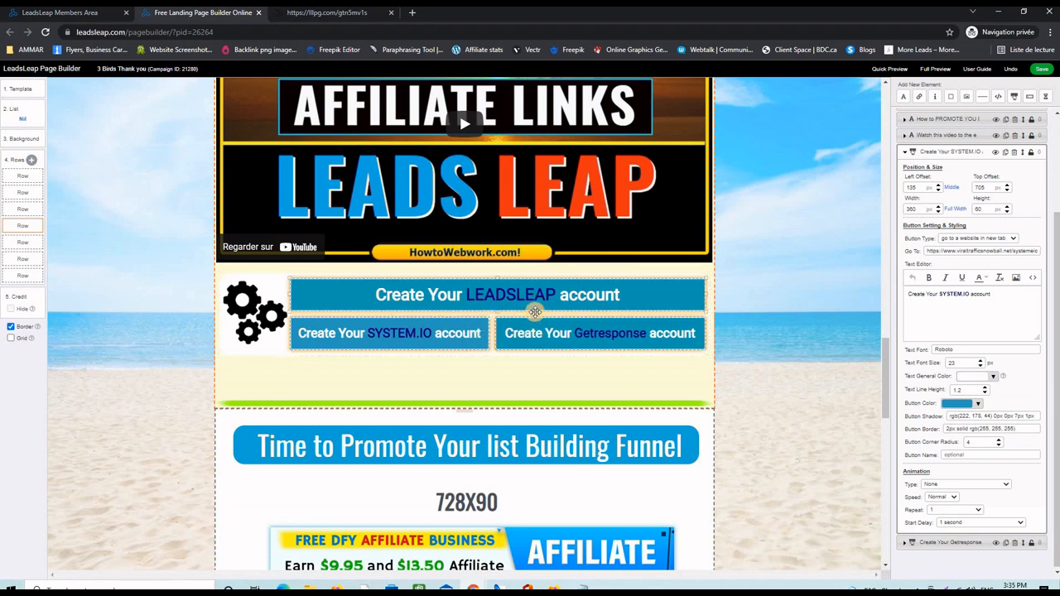
scroll(773, 358, "down", 1)
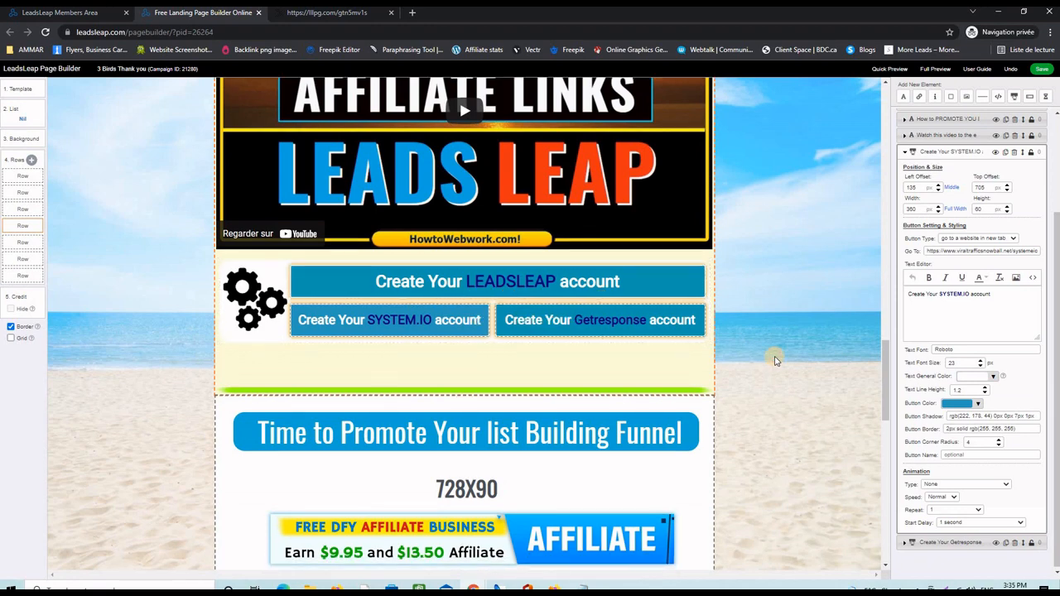
scroll(775, 359, "down", 5)
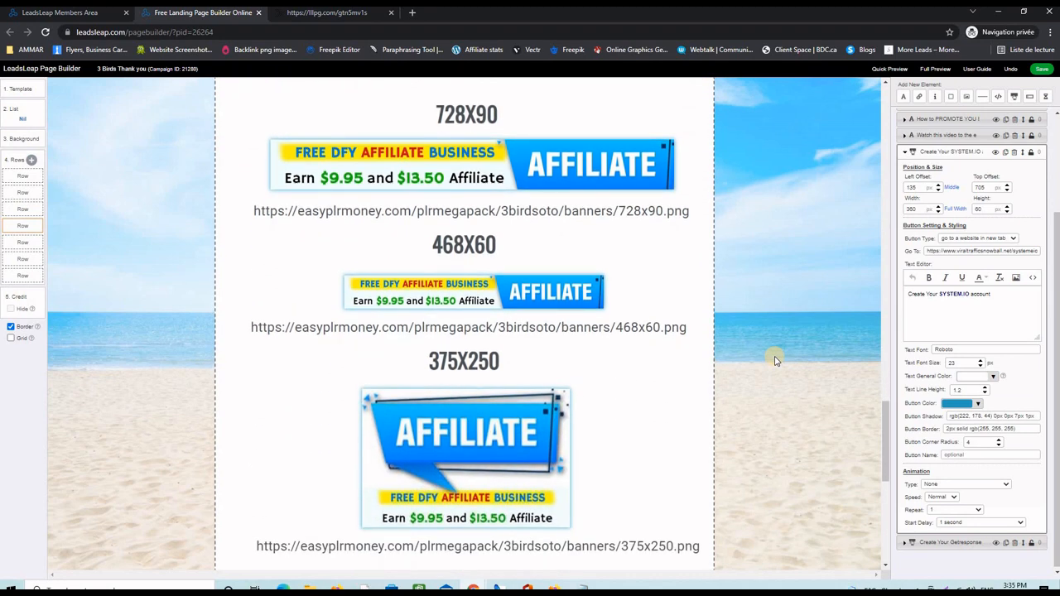
scroll(775, 360, "up", 15)
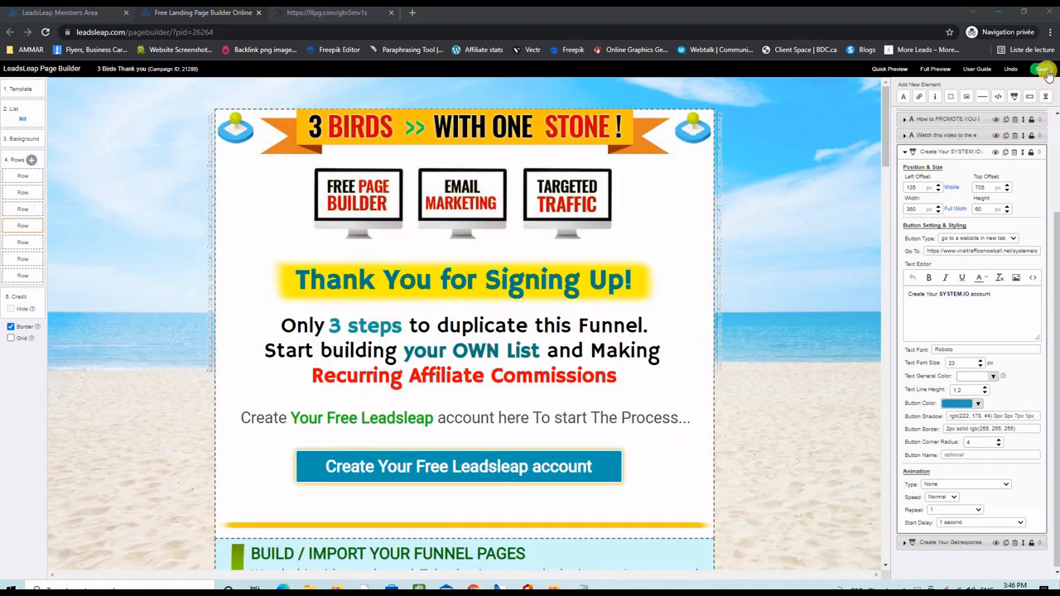
- Save the thank-you page and open it in Full Preview
left_click(1044, 70)
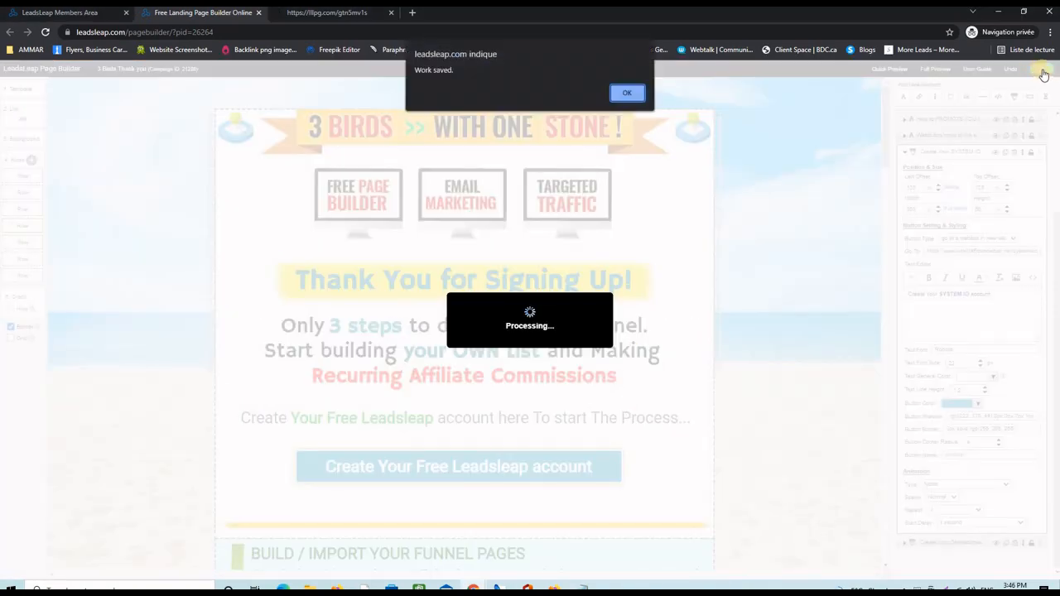
left_click(626, 89)
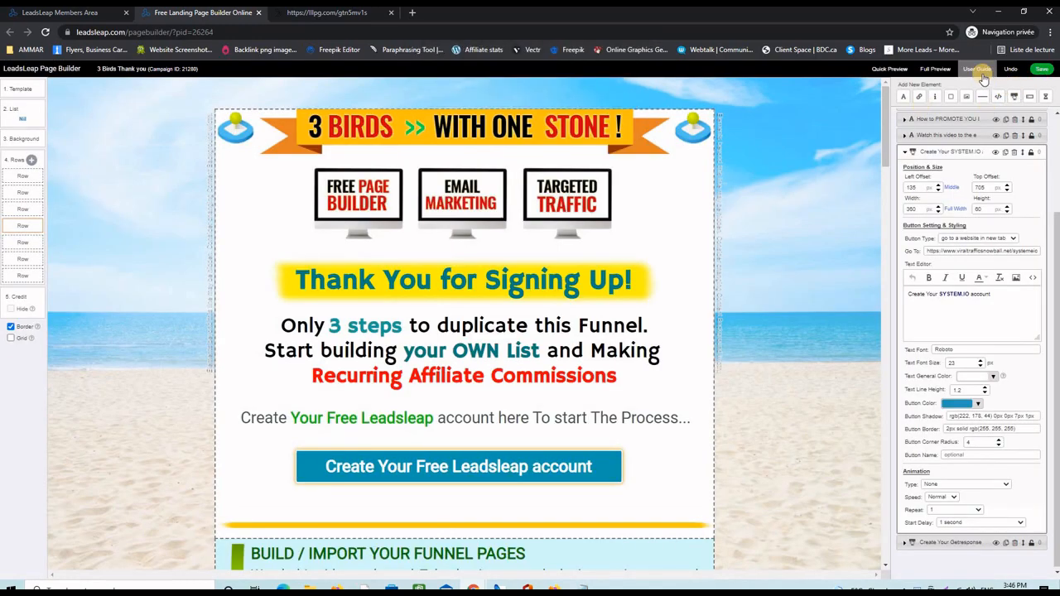
left_click(934, 69)
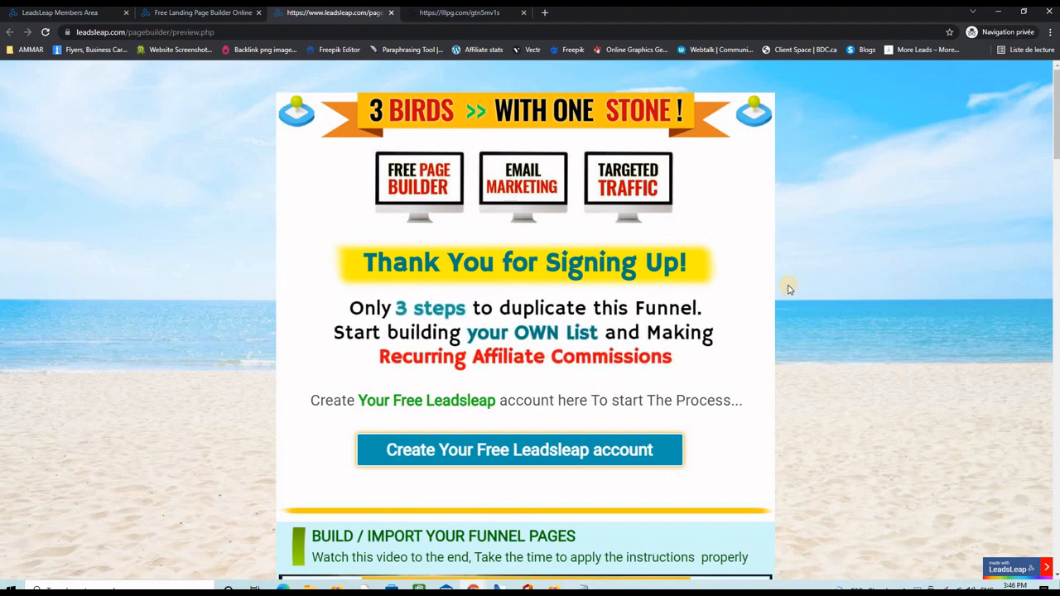
- Scroll through the thank-you preview, then close the preview and Page Builder tabs
scroll(769, 301, "down", 2)
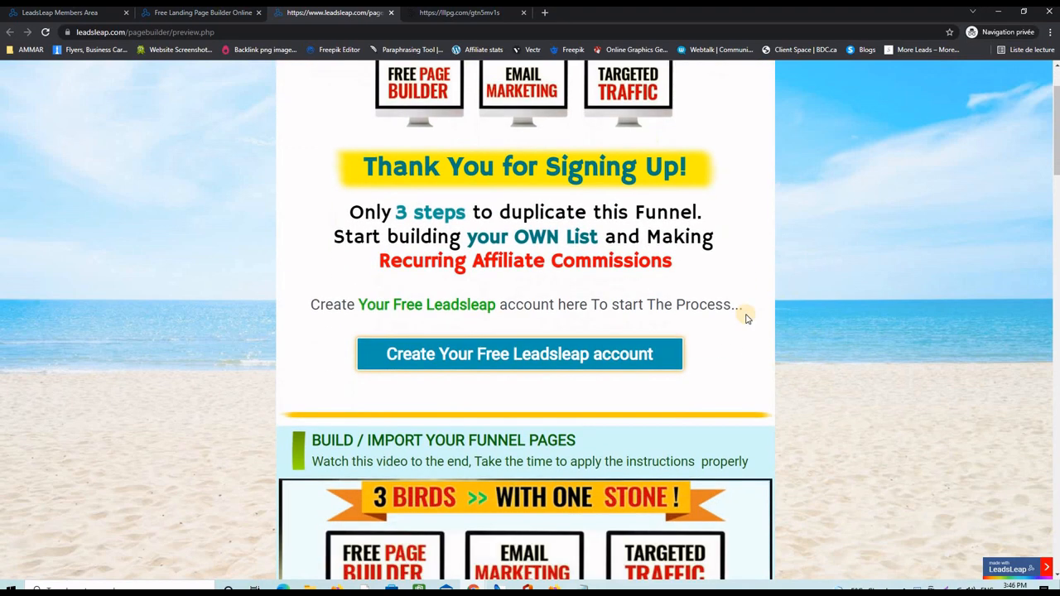
scroll(787, 303, "down", 6)
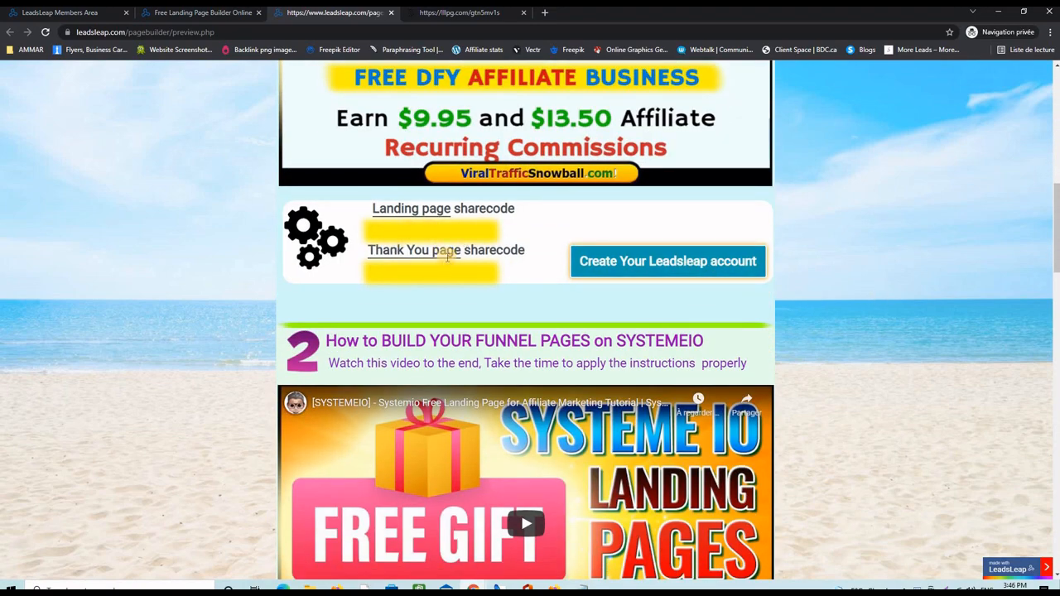
scroll(878, 324, "down", 1)
scroll(877, 322, "down", 6)
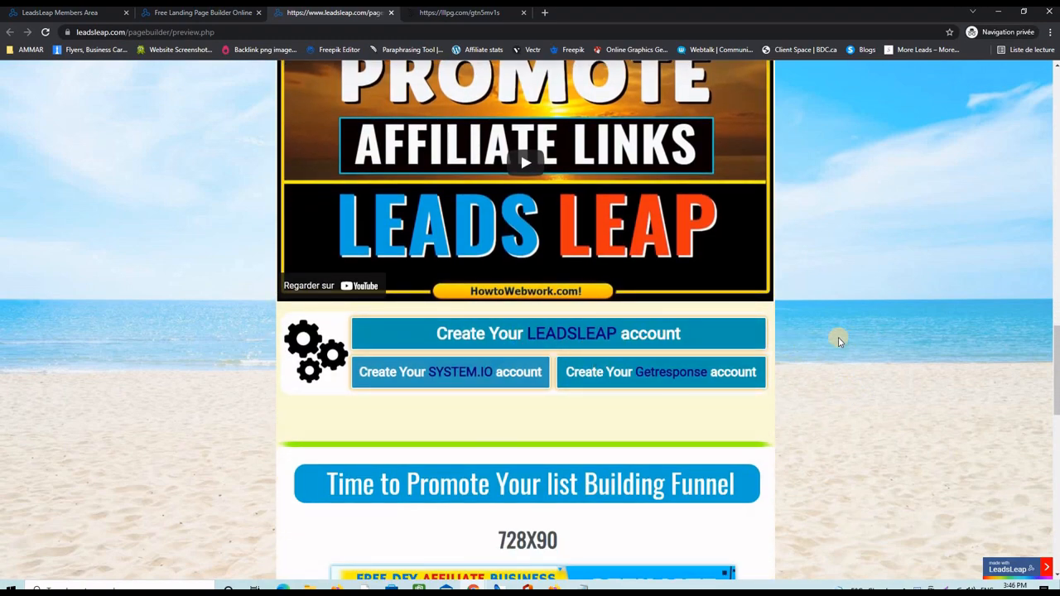
scroll(831, 332, "up", 18)
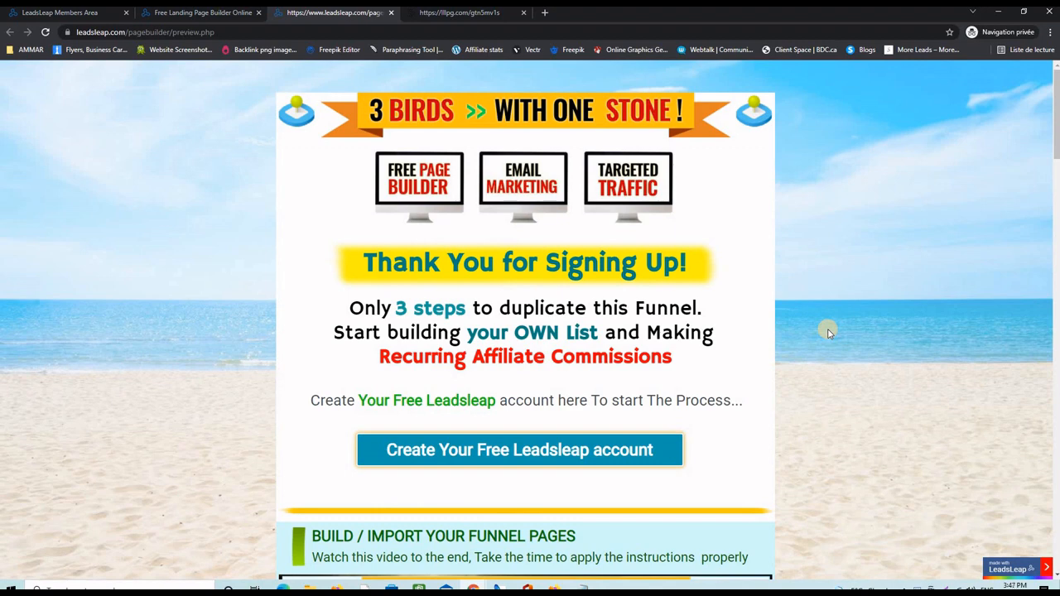
left_click(392, 13)
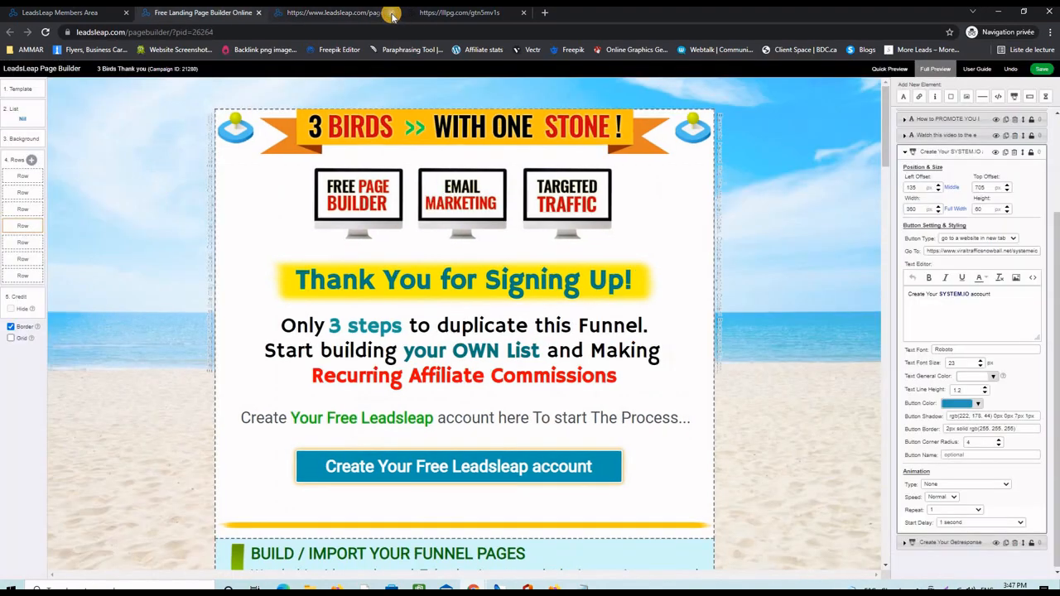
left_click(258, 13)
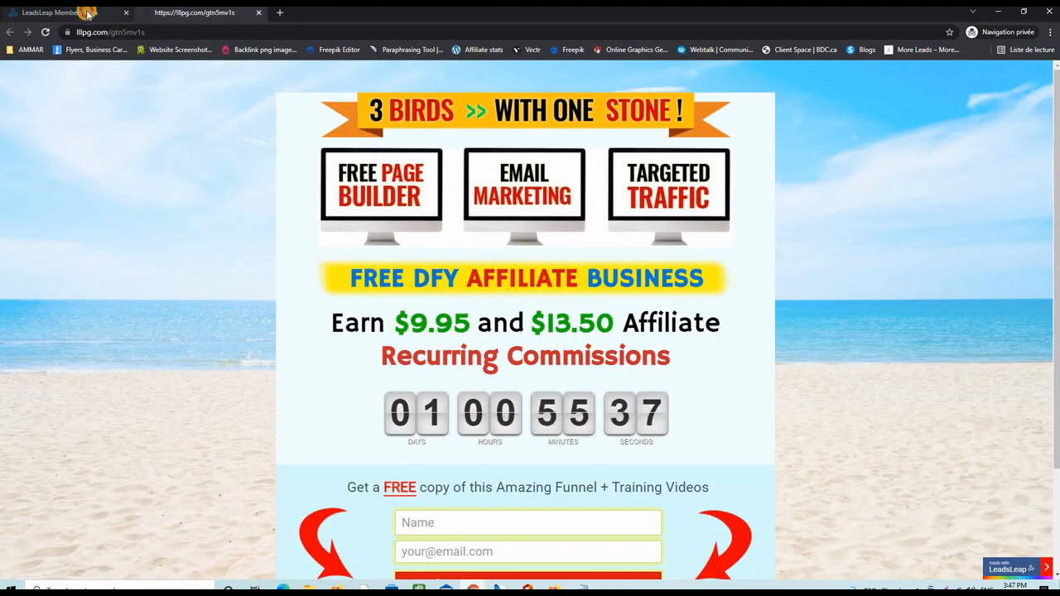
- Copy the thankyou campaign's short link from the Page Manager to the clipboard
left_click(87, 14)
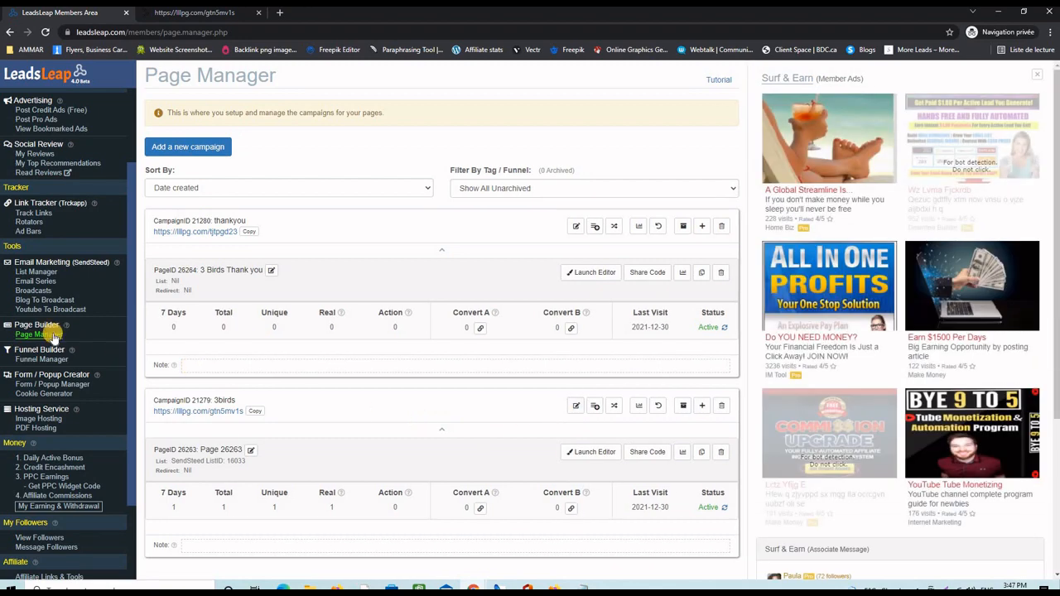
left_click(52, 334)
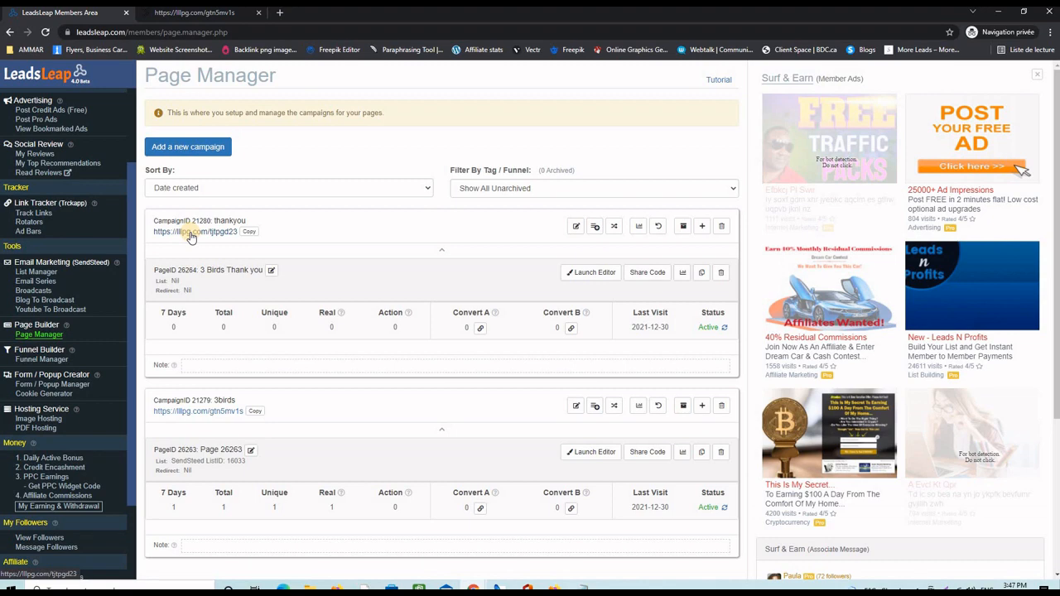
left_click(248, 232)
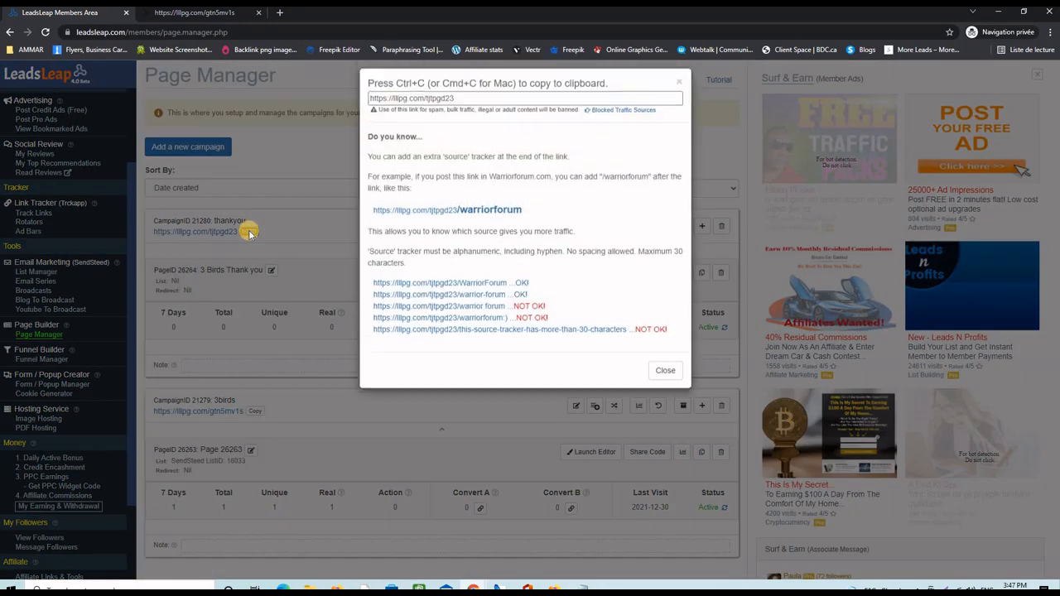
right_click(422, 114)
left_click(443, 152)
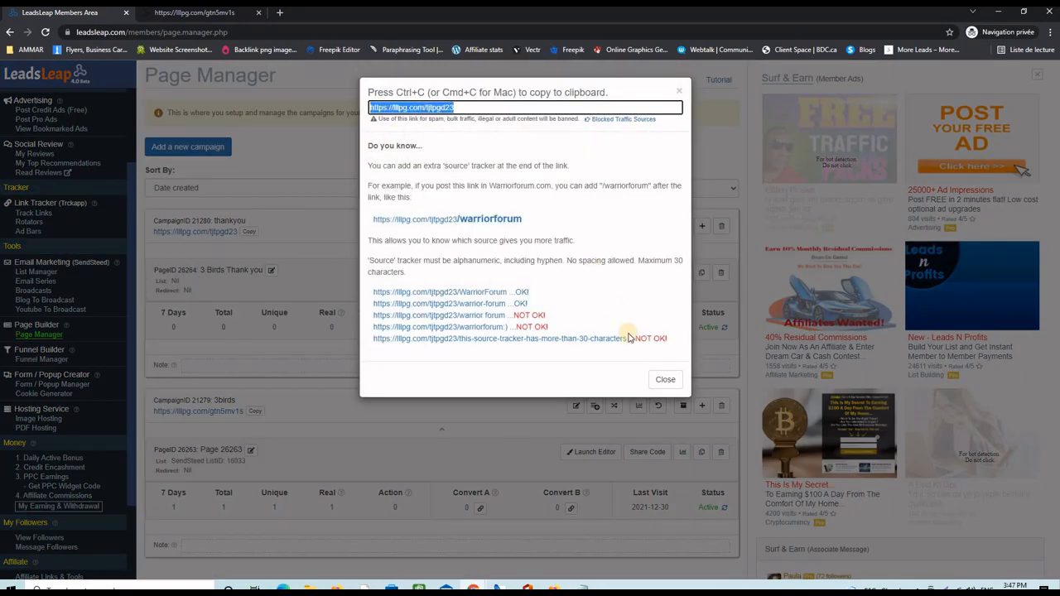
left_click(666, 379)
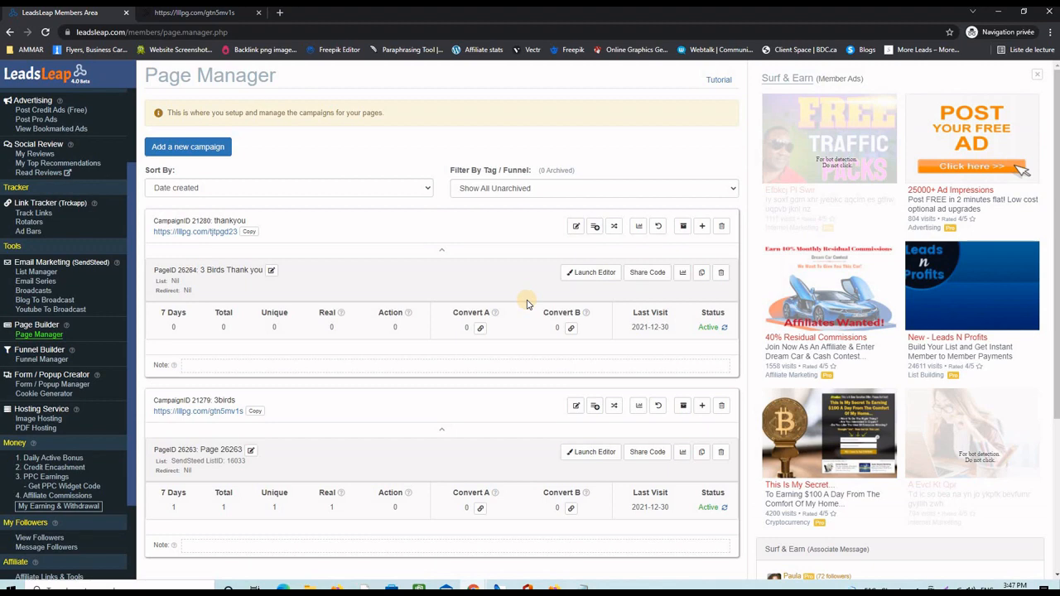
left_click(39, 273)
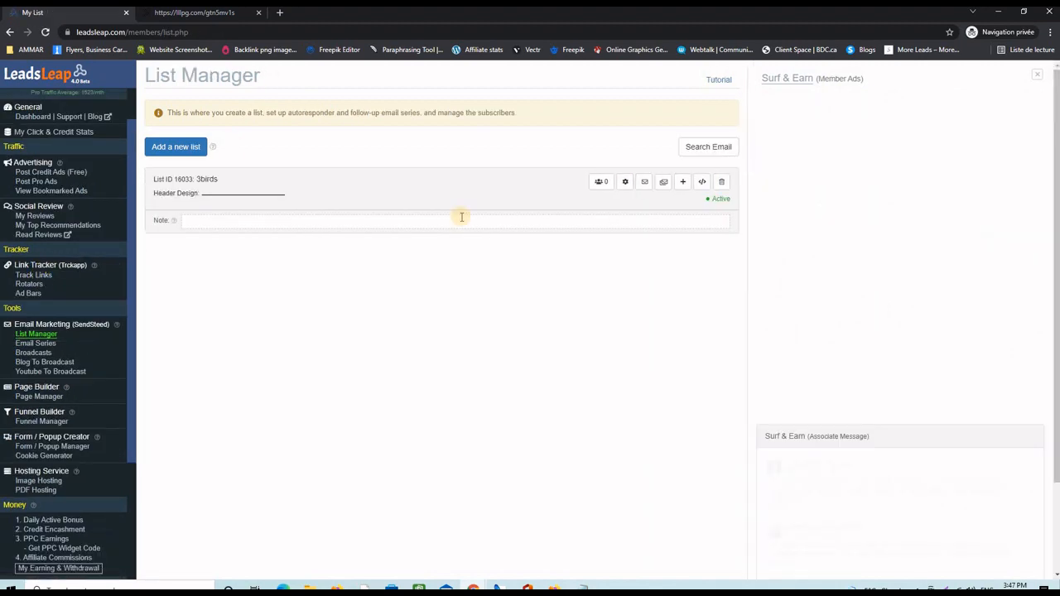
left_click(625, 183)
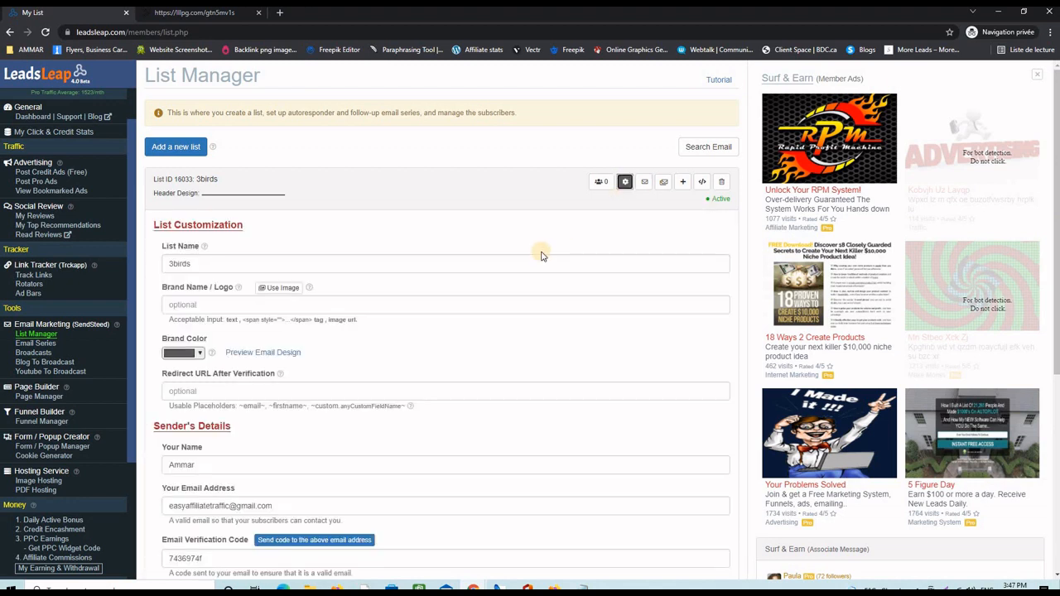
left_click(177, 389)
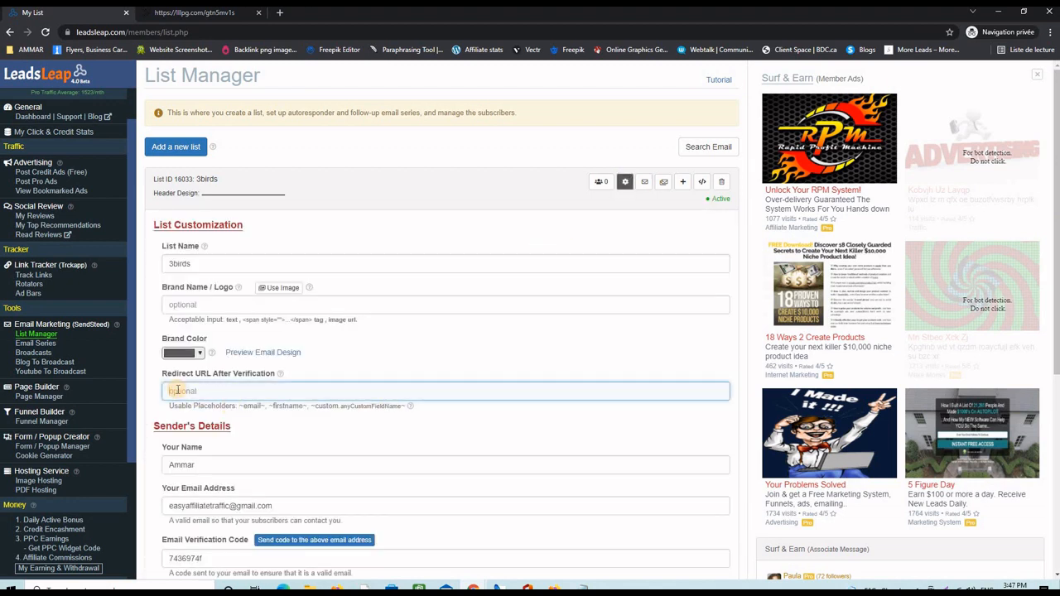
key("ctrl+v")
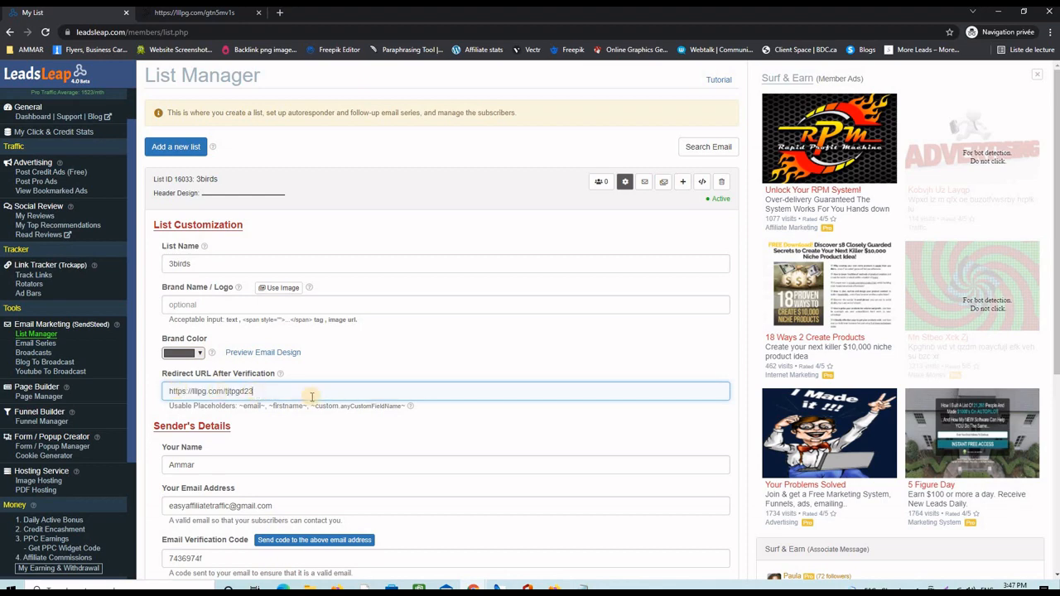
scroll(353, 401, "down", 4)
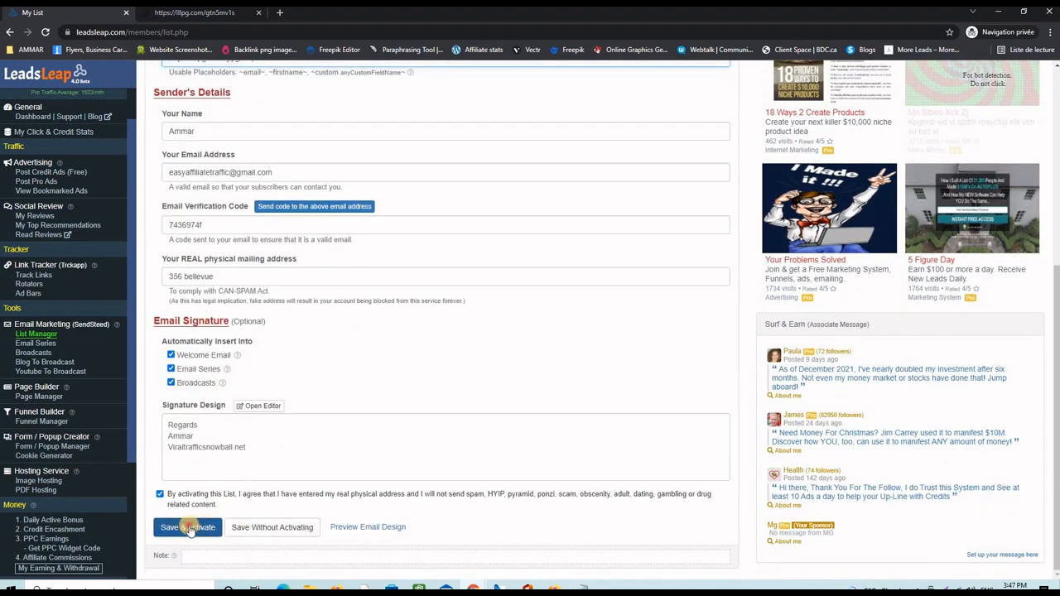
left_click(189, 528)
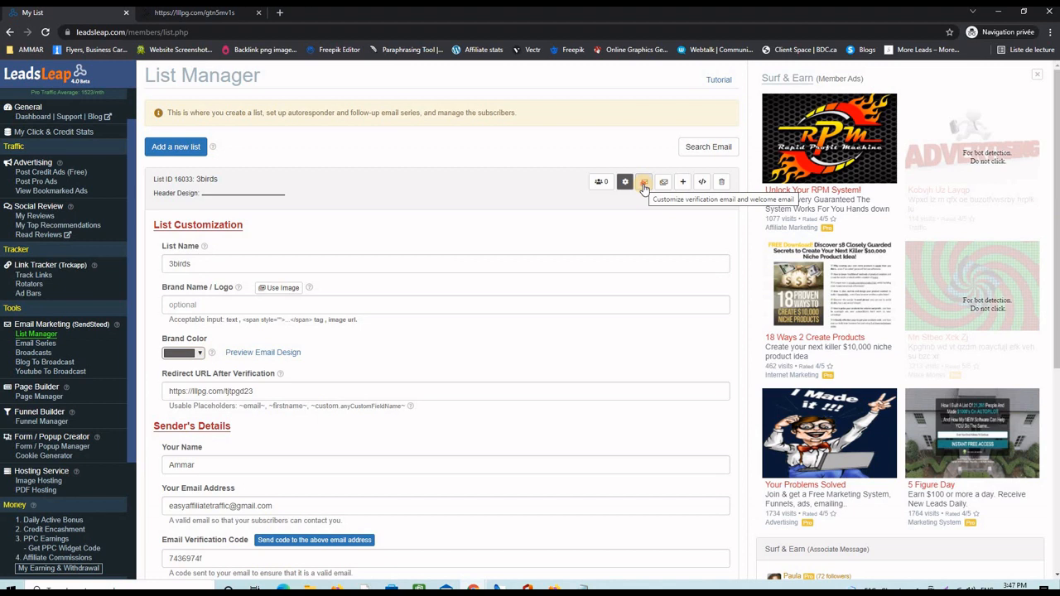
left_click(643, 184)
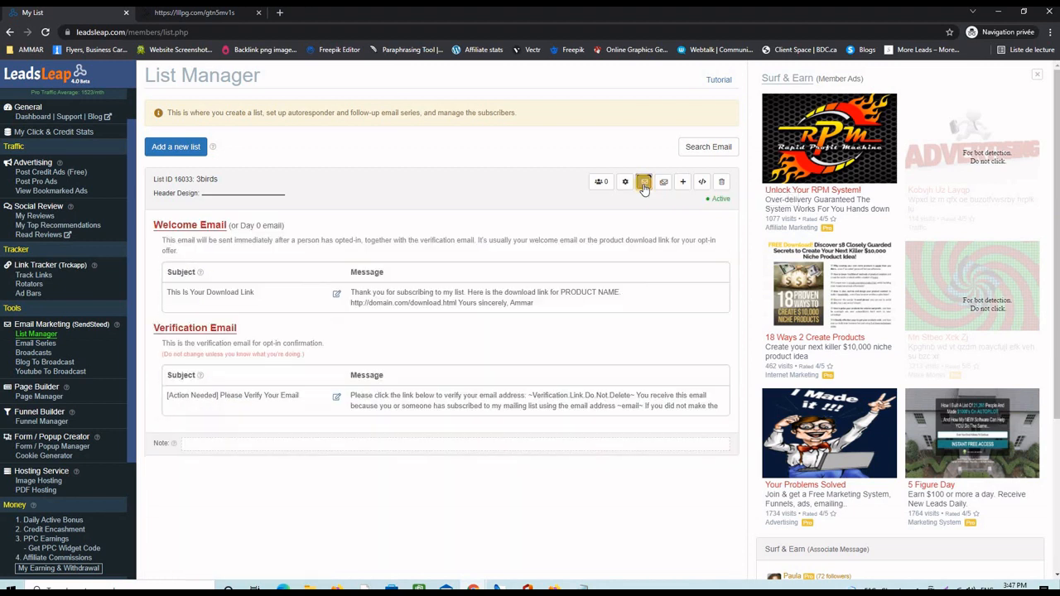
left_click(336, 297)
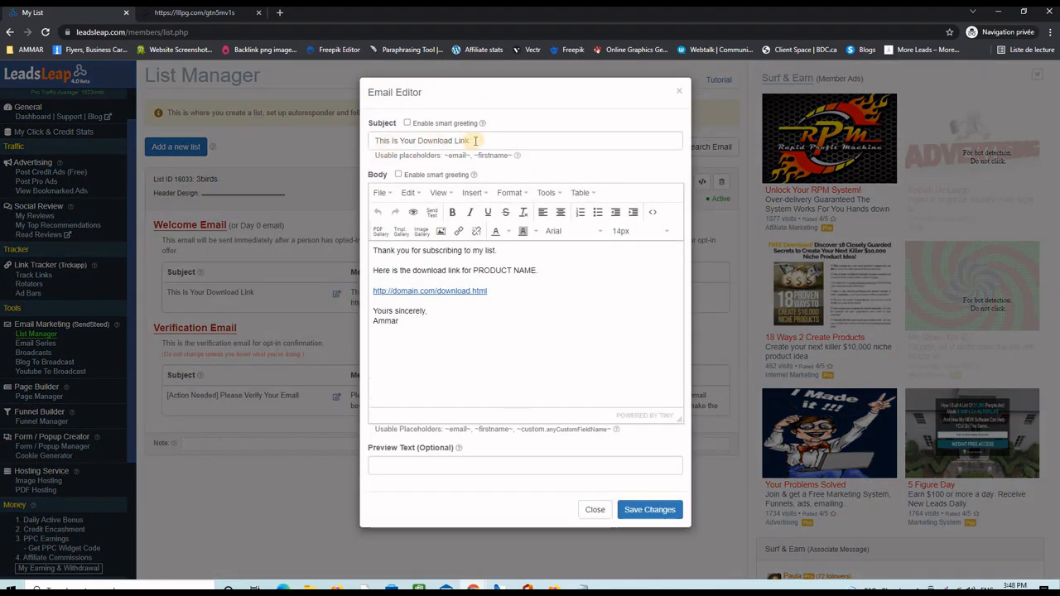
left_click(376, 141)
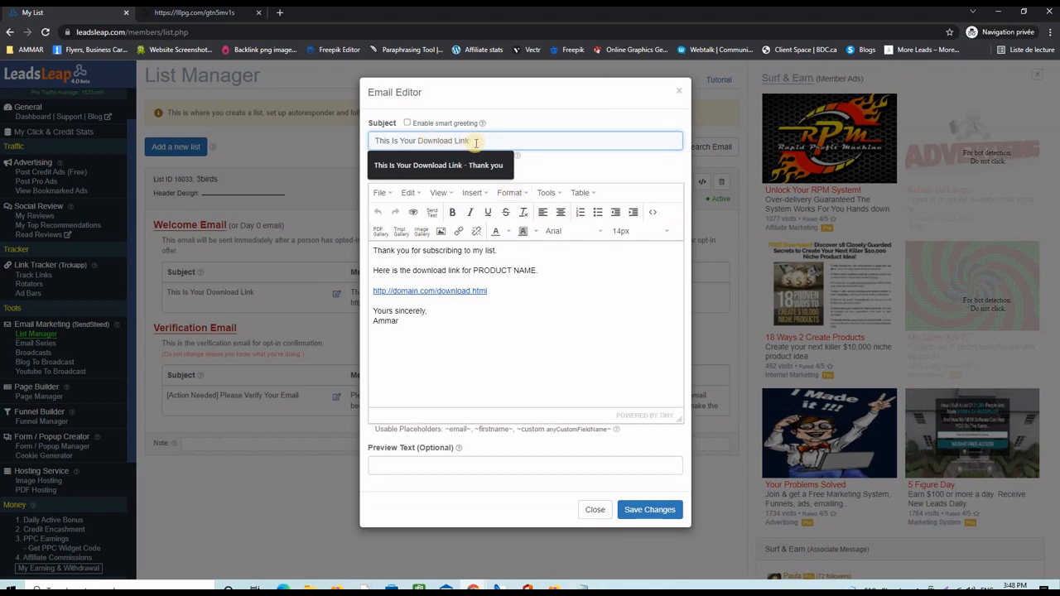
triple_click(514, 291)
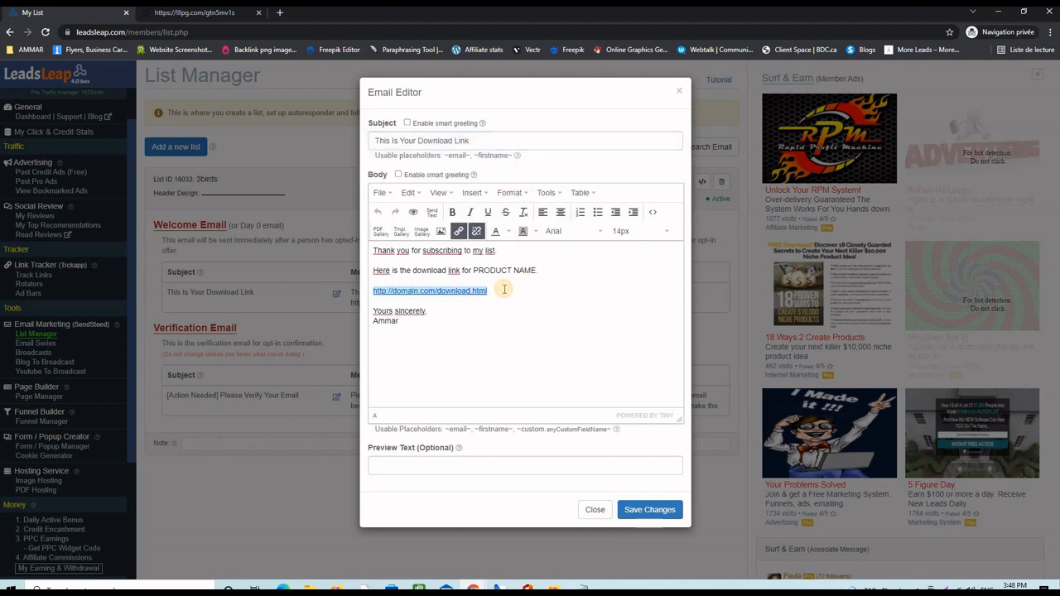
key("ctrl+v")
left_click_drag(572, 290, 359, 289)
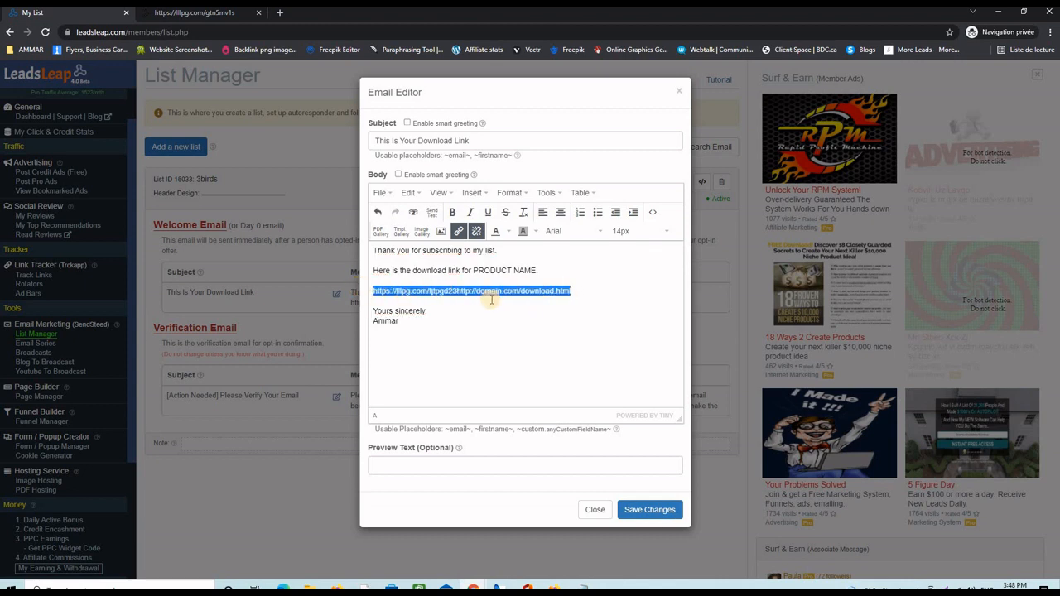
key("BackSpace")
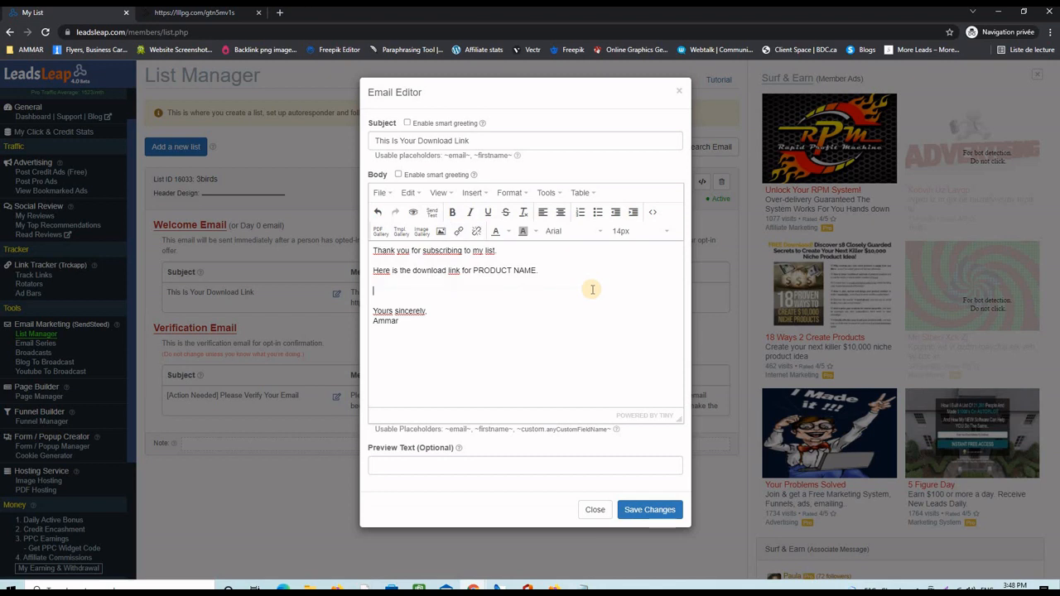
key("ctrl+v")
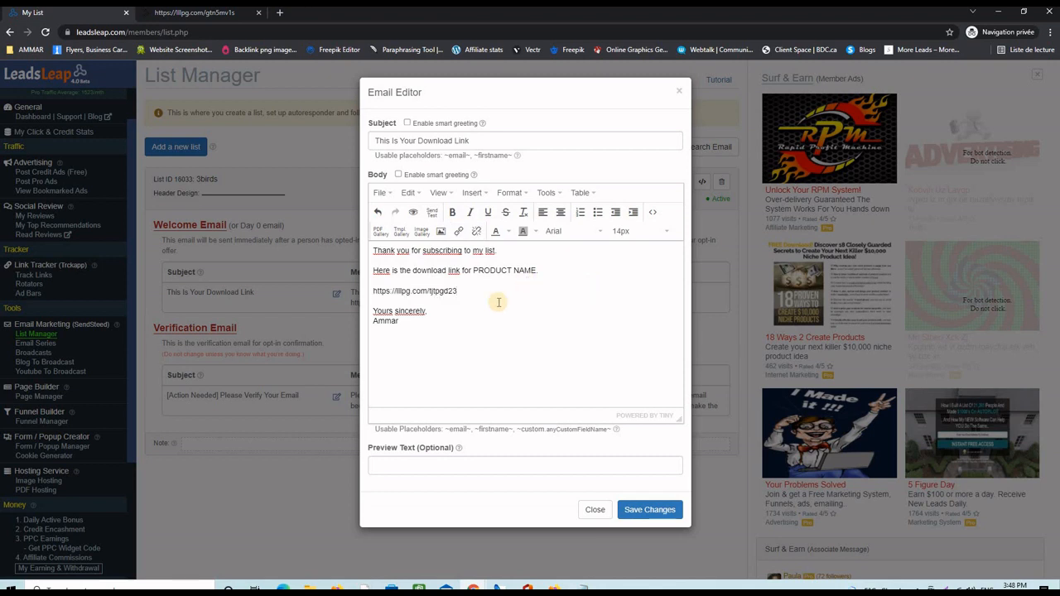
left_click_drag(362, 296, 501, 287)
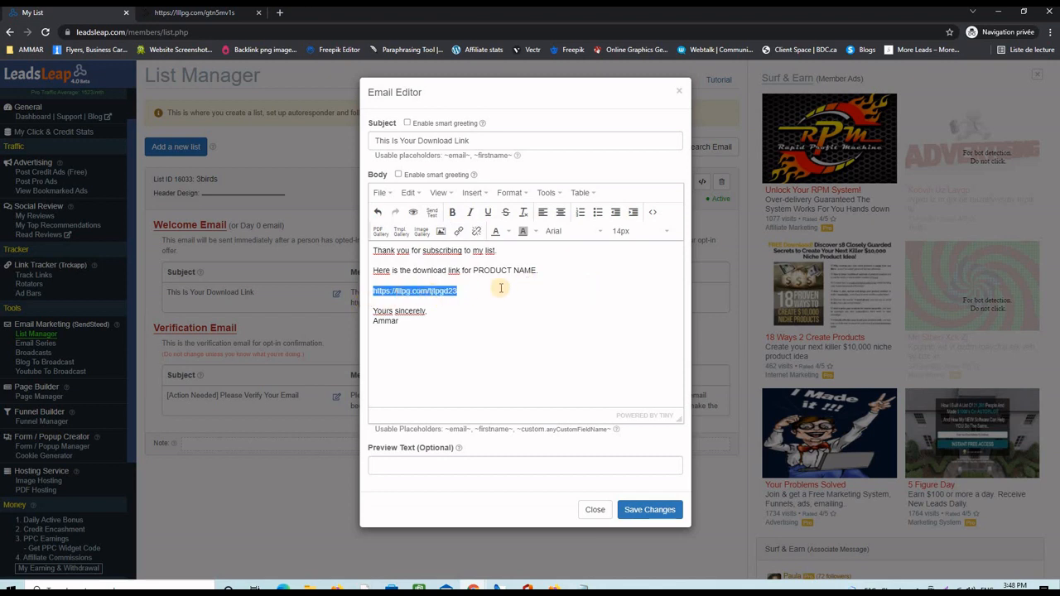
left_click(648, 510)
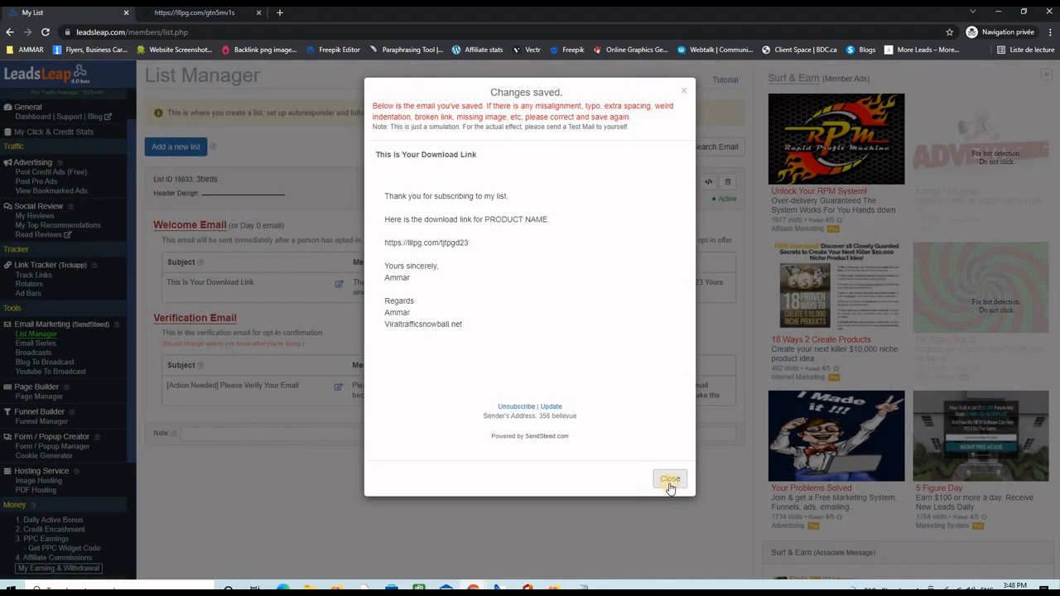
left_click(670, 485)
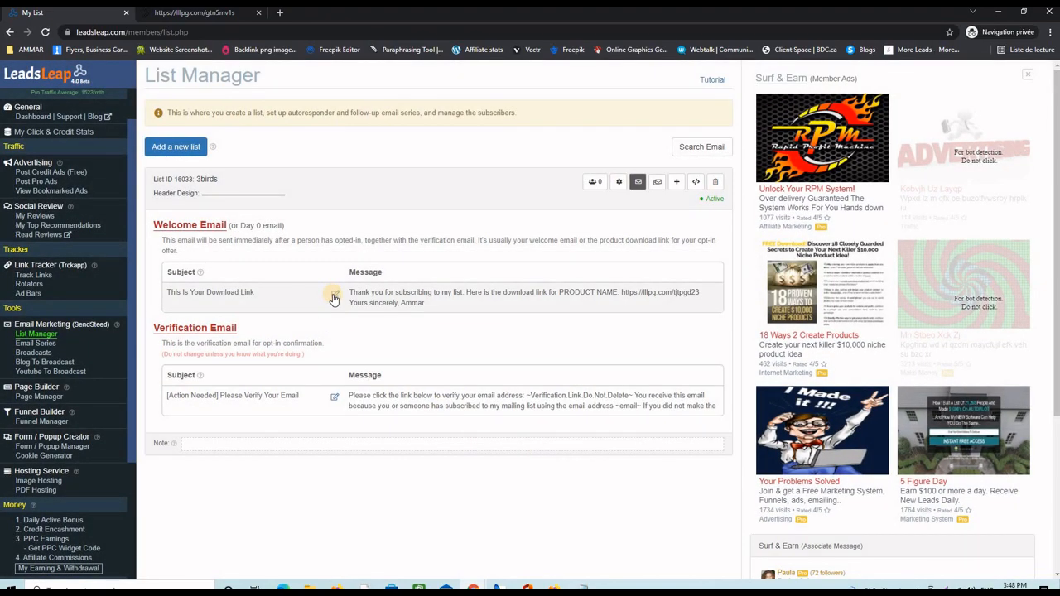
left_click(335, 295)
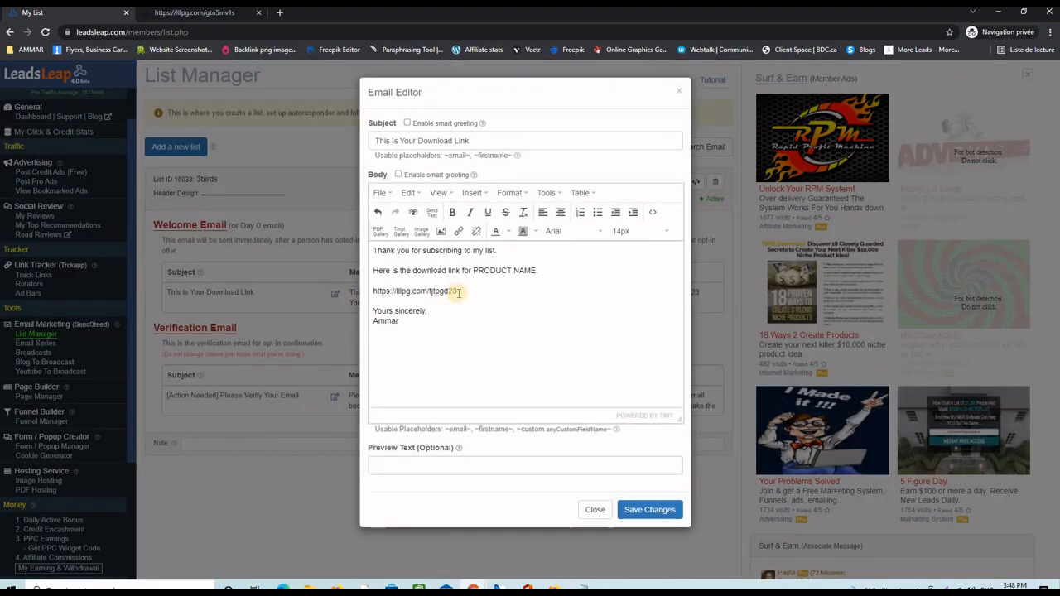
left_click(458, 291)
left_click_drag(414, 291, 371, 291)
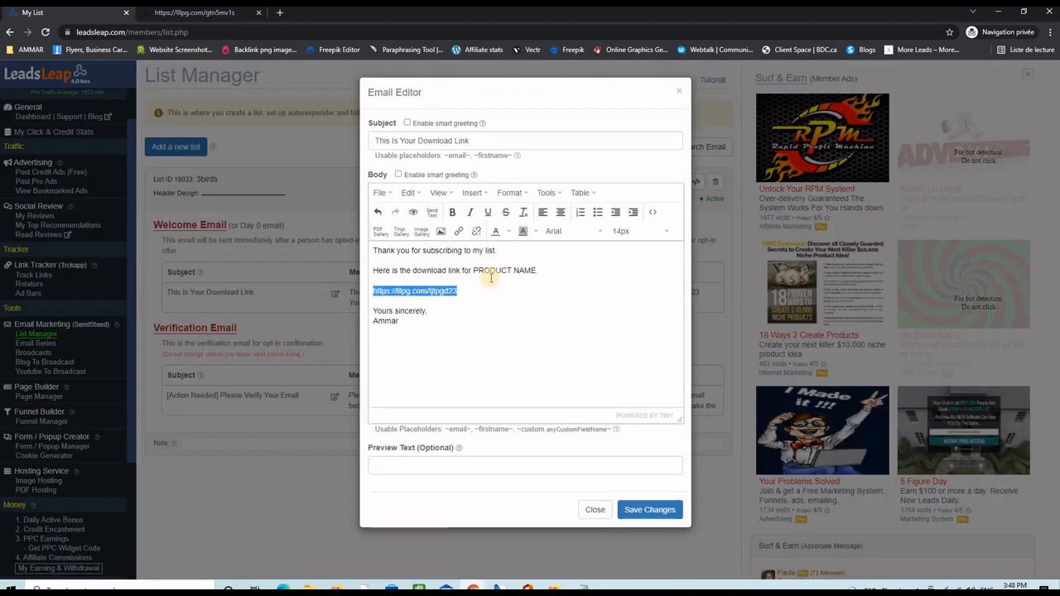
left_click(459, 231)
right_click(490, 287)
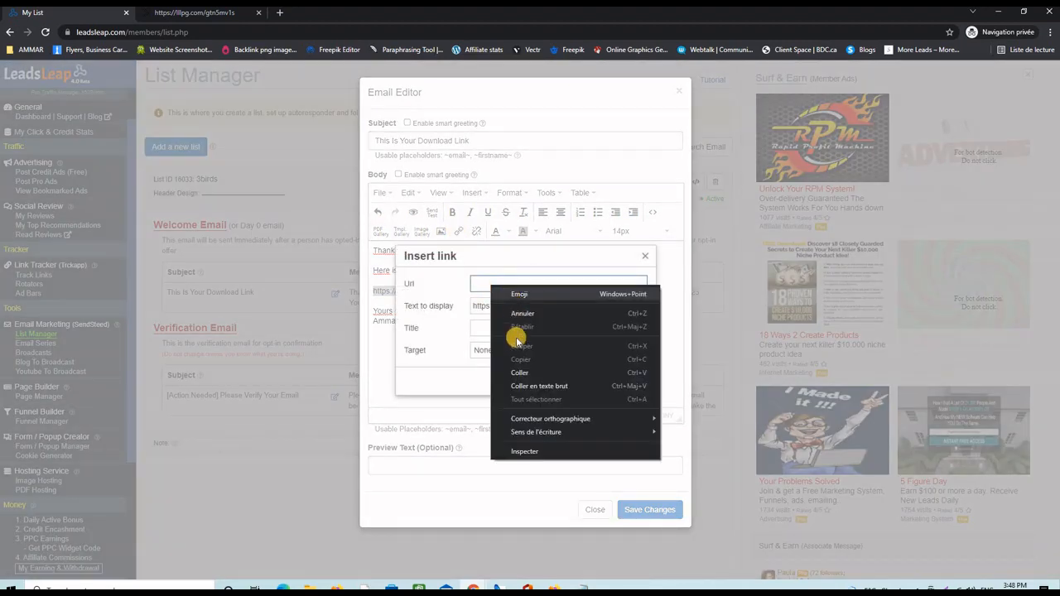
left_click(516, 373)
left_click(599, 382)
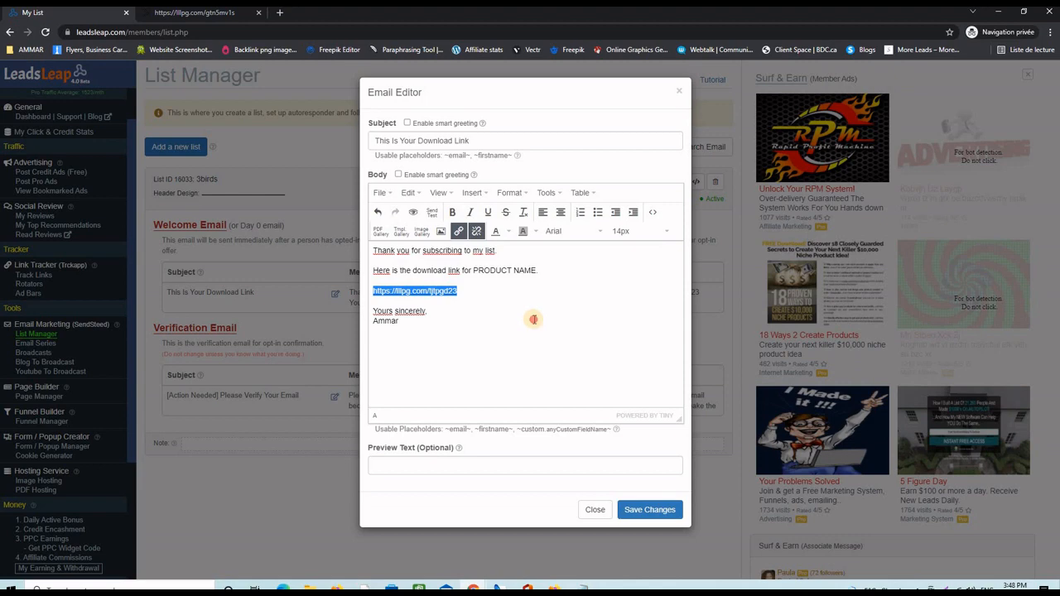
left_click(450, 303)
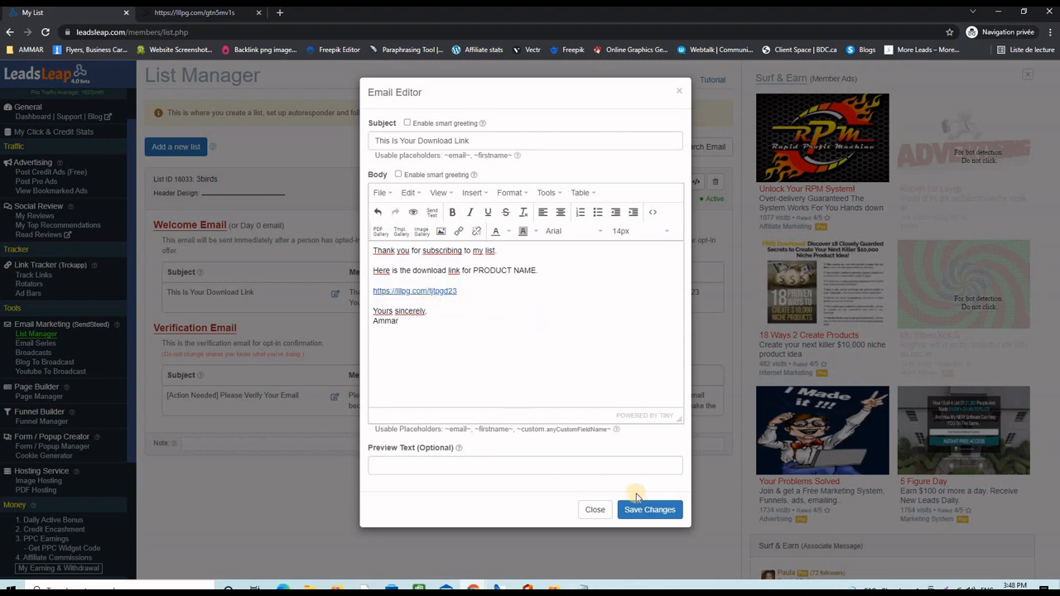
left_click(652, 509)
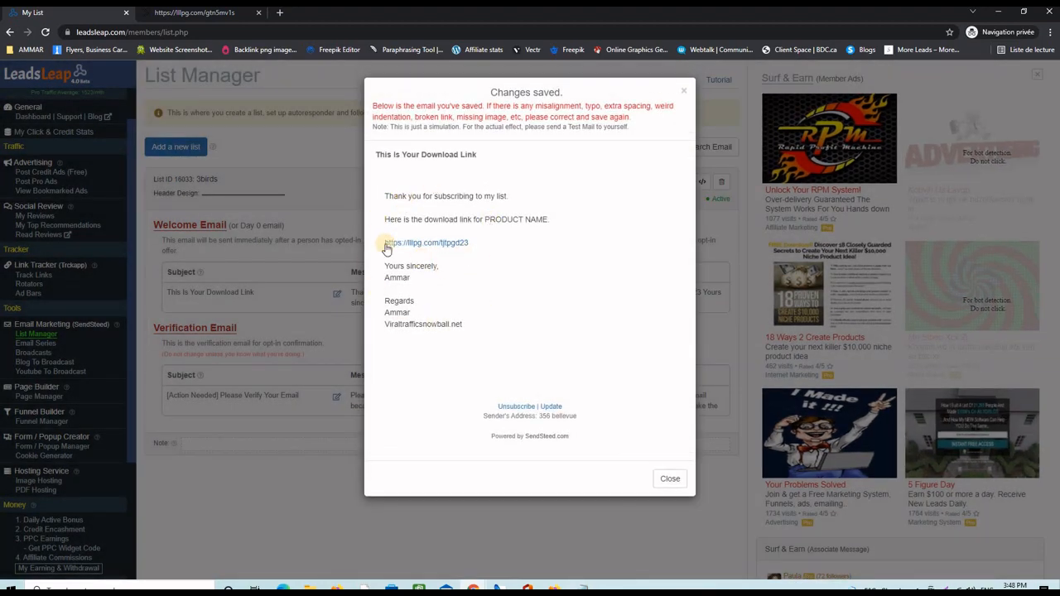
left_click(670, 479)
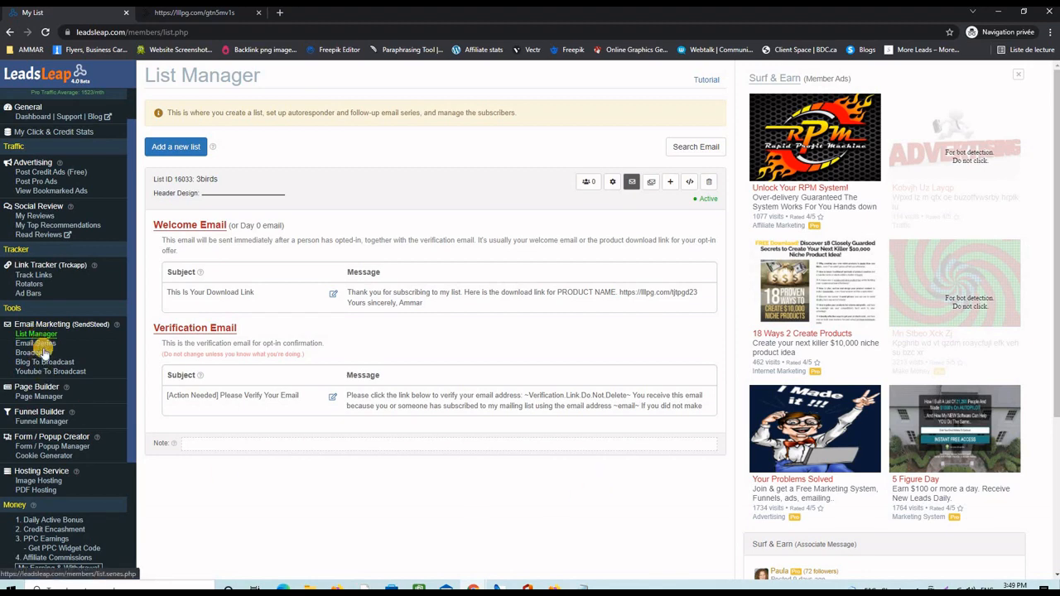
left_click(43, 398)
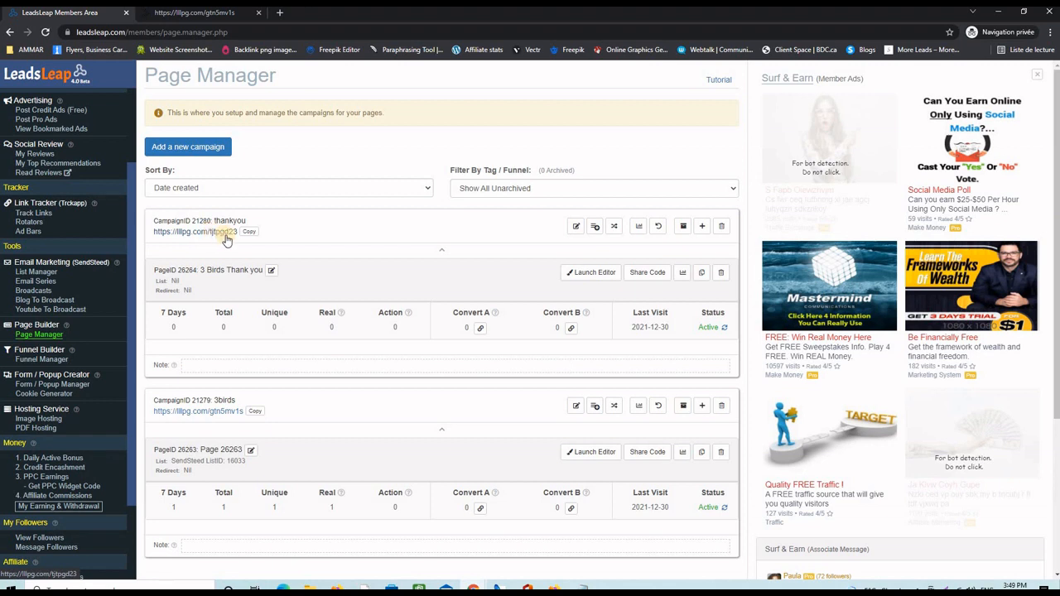
left_click(254, 411)
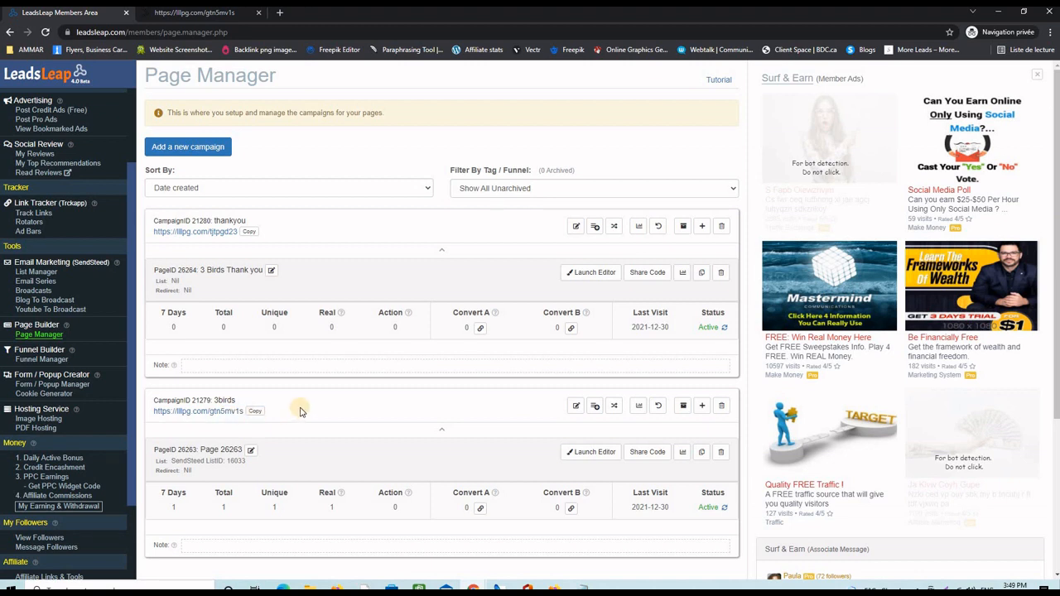
left_click(254, 411)
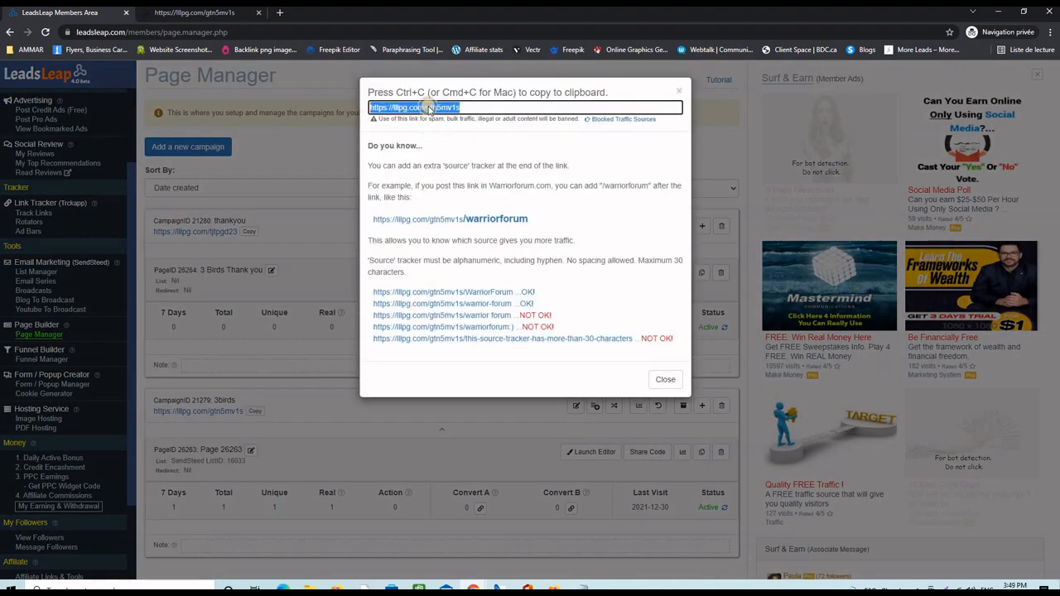
right_click(429, 108)
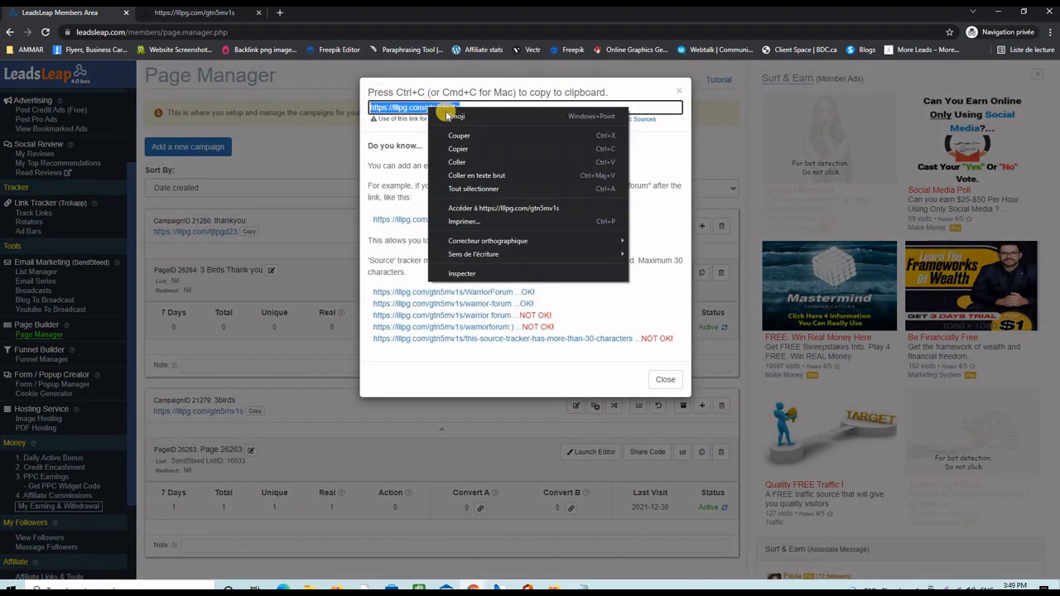
left_click(497, 209)
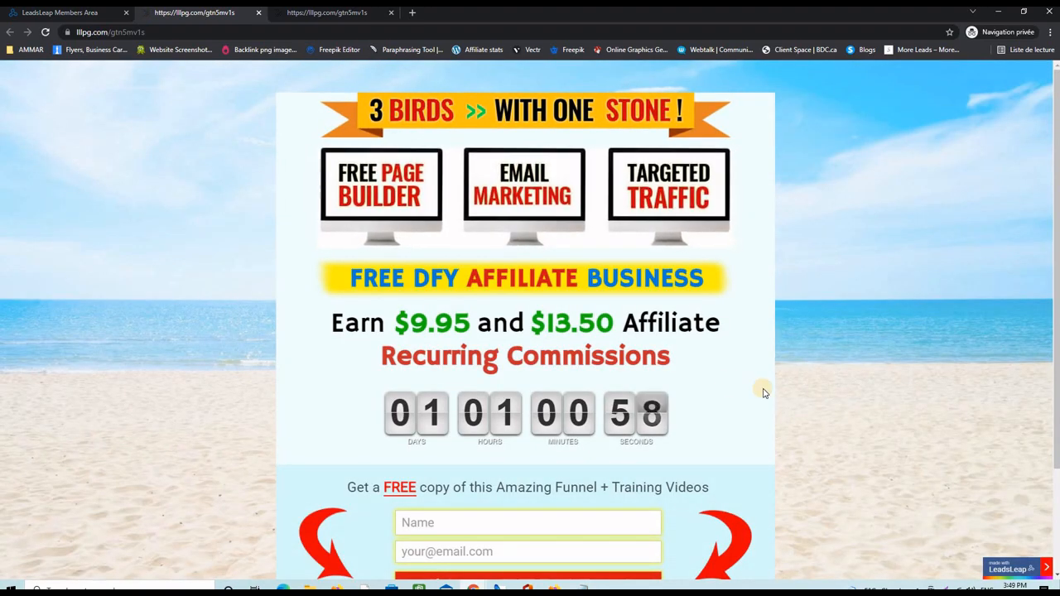
scroll(762, 390, "down", 2)
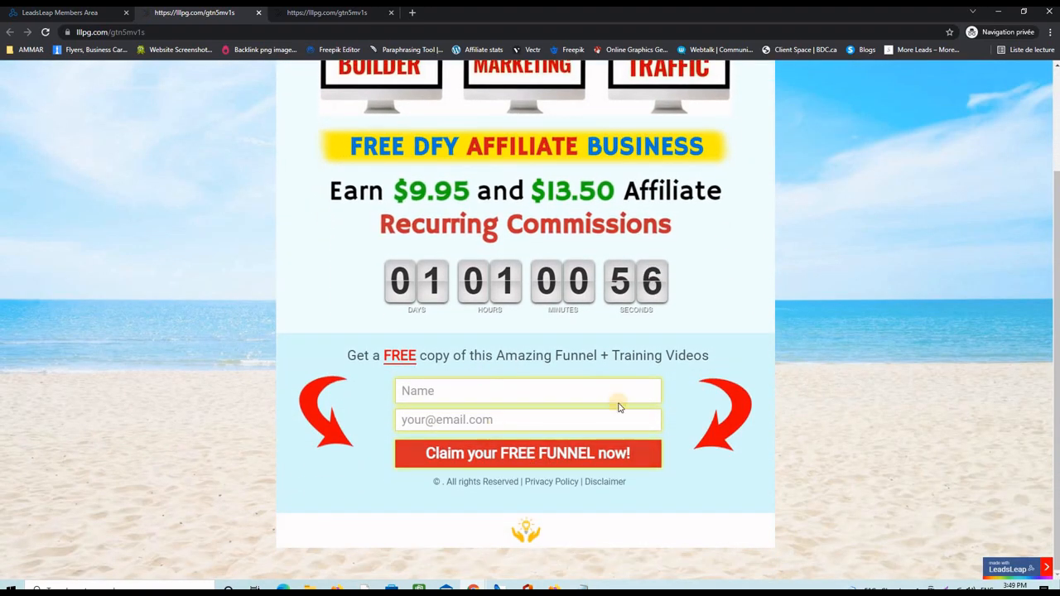
scroll(844, 429, "up", 2)
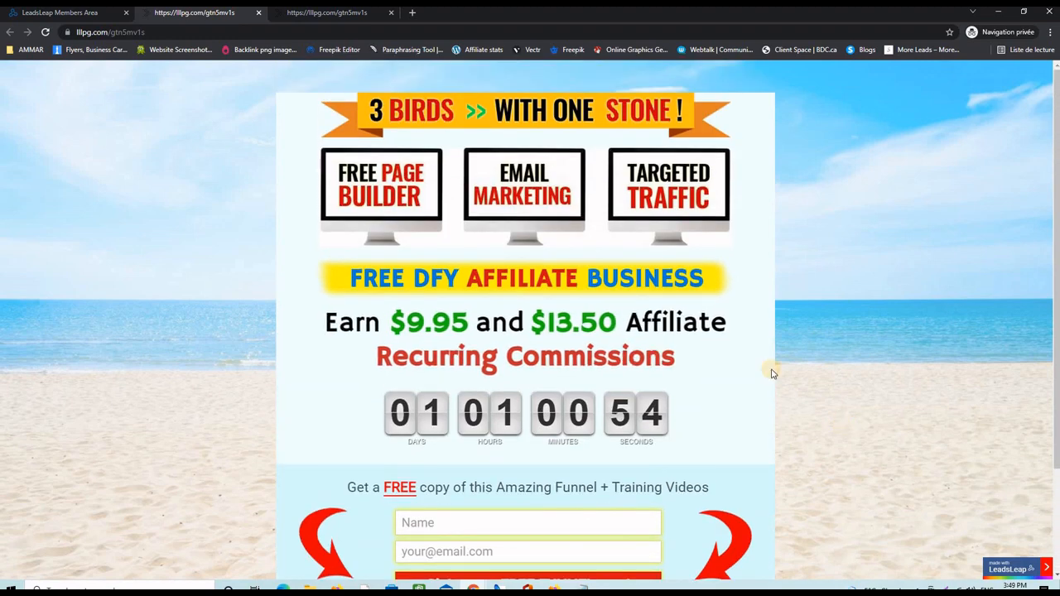